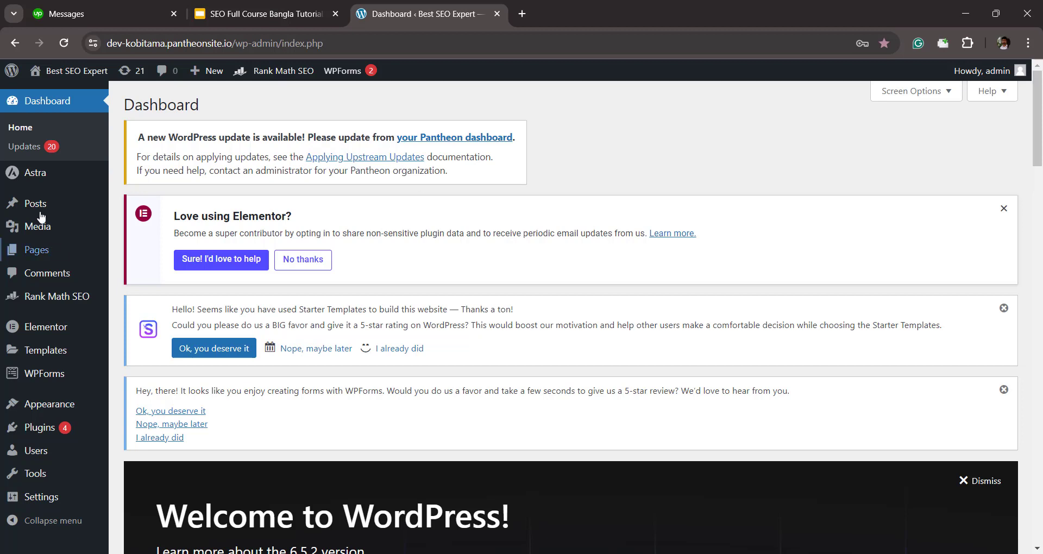
Step: Open the list of all pages of the WordPress site in a new browser tab
{"action": "mouse_move", "coordinate": [33, 205]}
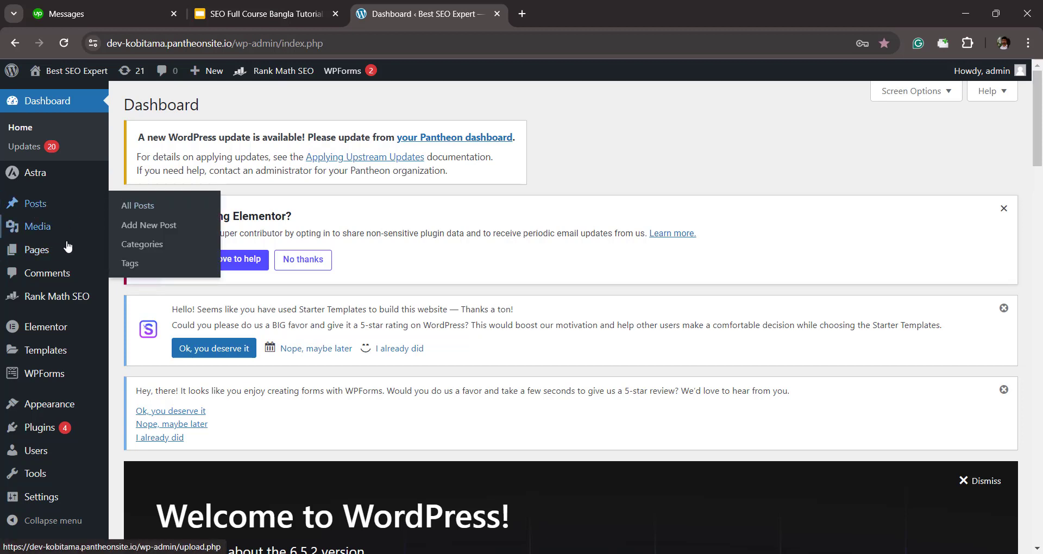
{"action": "mouse_move", "coordinate": [61, 249]}
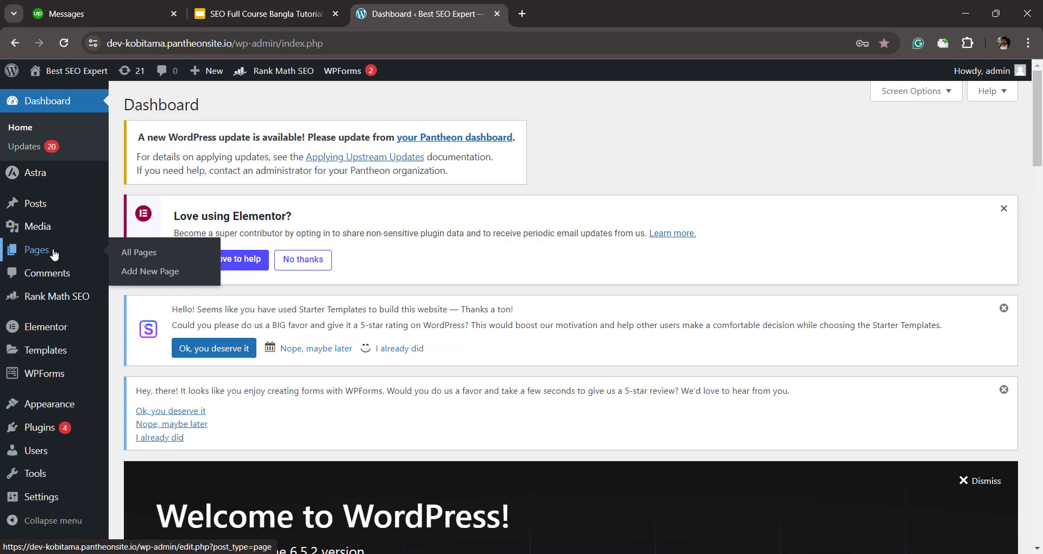
{"action": "right_click", "coordinate": [137, 253]}
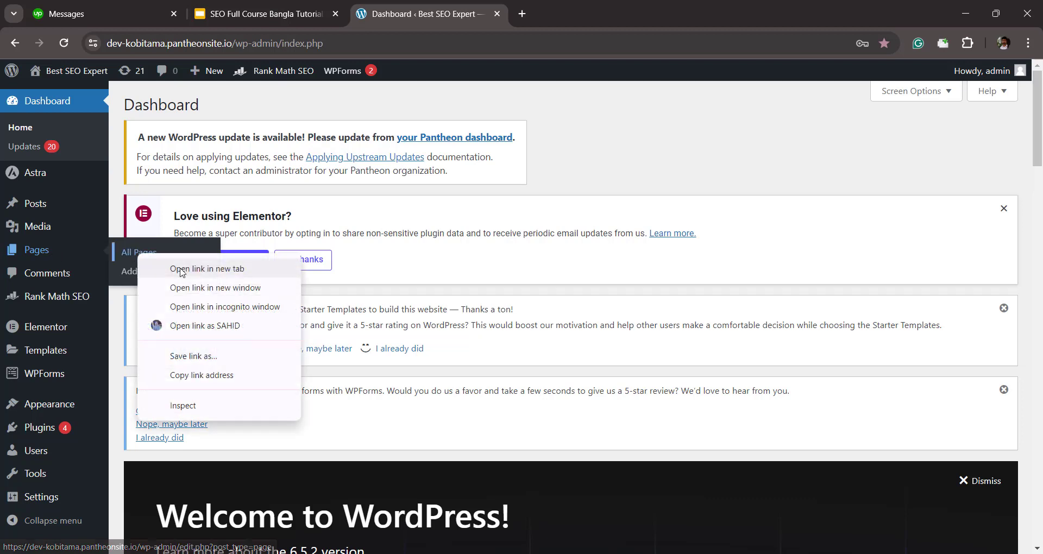
{"action": "left_click", "coordinate": [185, 268]}
{"action": "left_click", "coordinate": [579, 7]}
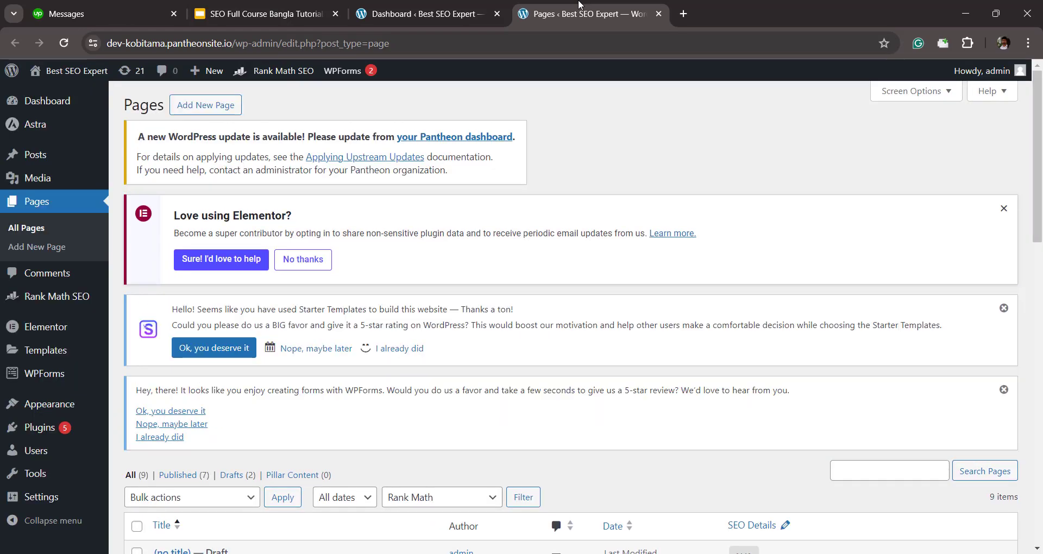
Step: Open the "Best Water Sports in 2024" page for editing in a new browser tab
{"action": "scroll", "coordinate": [642, 191], "scroll_direction": "down", "scroll_amount": 7}
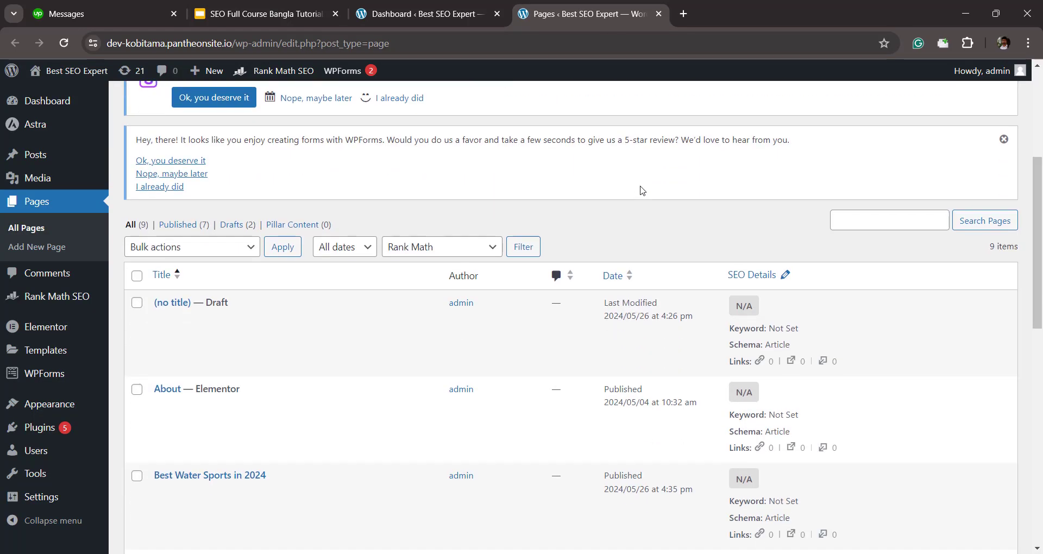
{"action": "scroll", "coordinate": [642, 190], "scroll_direction": "down", "scroll_amount": 1}
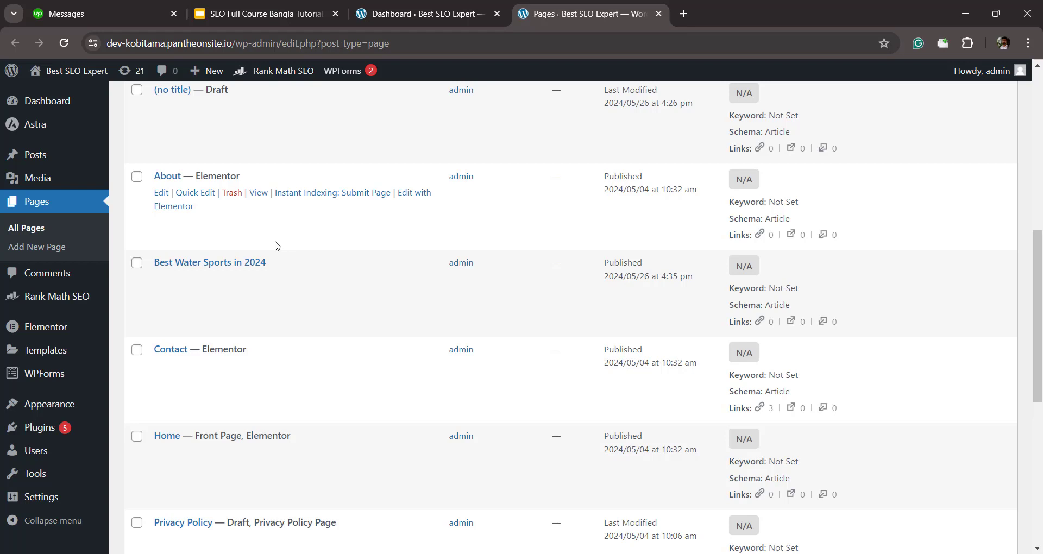
{"action": "mouse_move", "coordinate": [200, 270]}
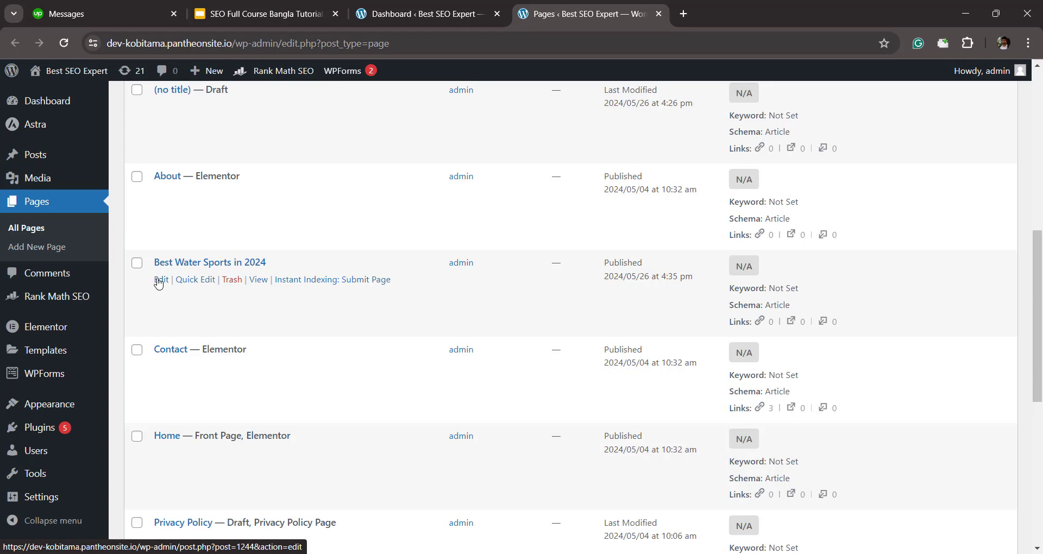
{"action": "right_click", "coordinate": [159, 284]}
{"action": "left_click", "coordinate": [191, 292]}
{"action": "left_click", "coordinate": [759, 14]}
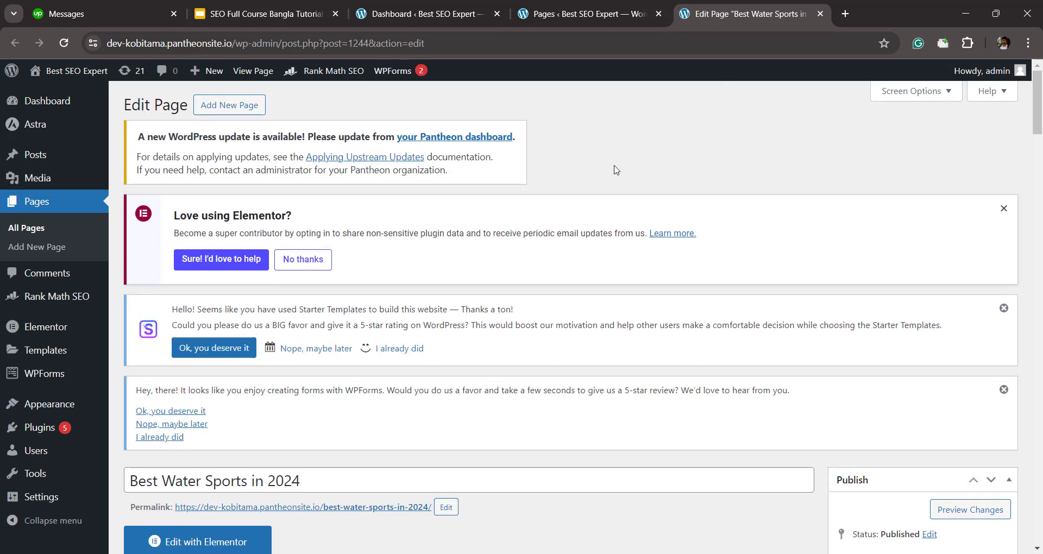
Step: Copy the phrase "Water Sports" from the page title
{"action": "scroll", "coordinate": [616, 169], "scroll_direction": "down", "scroll_amount": 5}
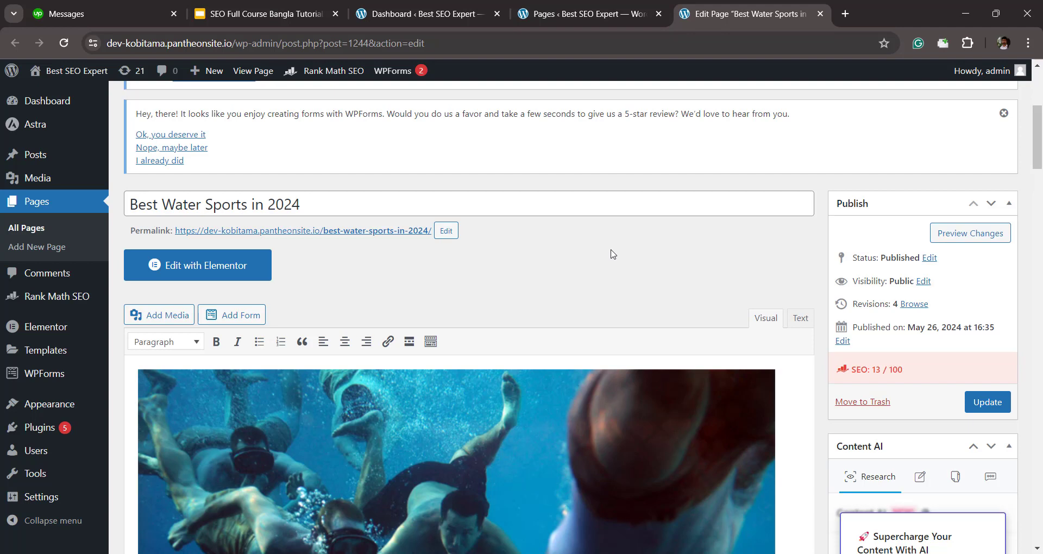
{"action": "scroll", "coordinate": [610, 252], "scroll_direction": "up", "scroll_amount": 1}
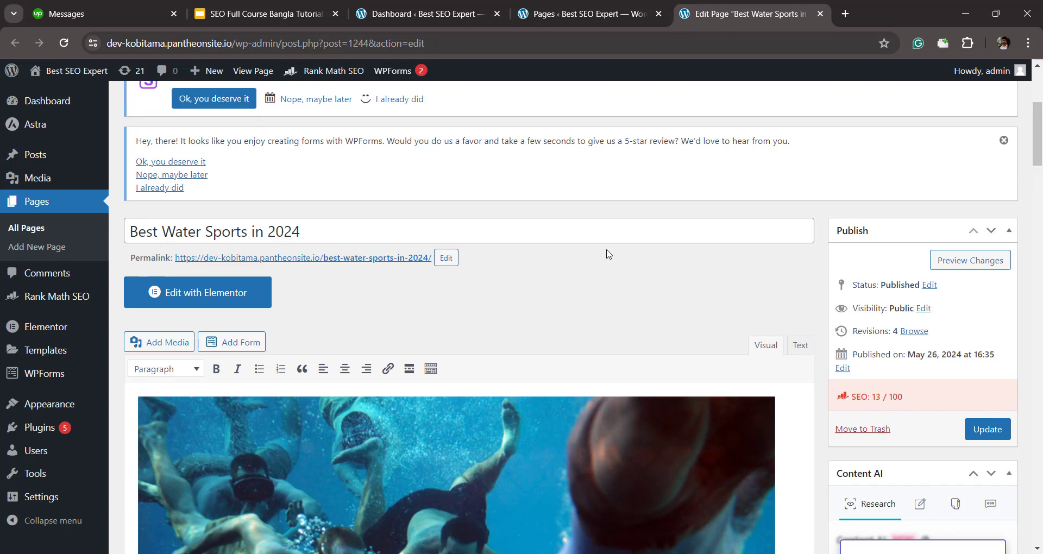
{"action": "scroll", "coordinate": [607, 249], "scroll_direction": "down", "scroll_amount": 7}
{"action": "scroll", "coordinate": [607, 249], "scroll_direction": "up", "scroll_amount": 8}
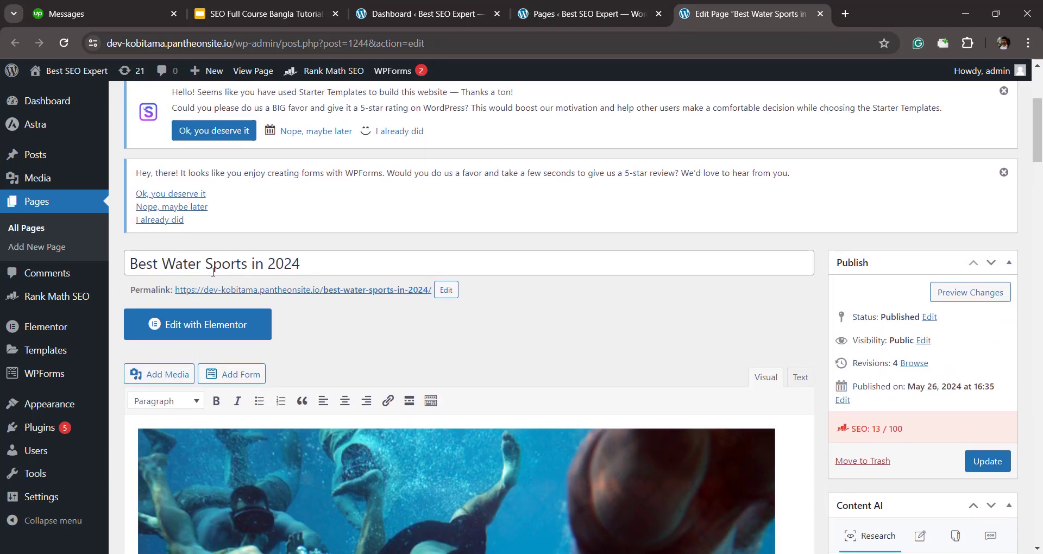
{"action": "left_click_drag", "start_coordinate": [250, 265], "coordinate": [162, 264]}
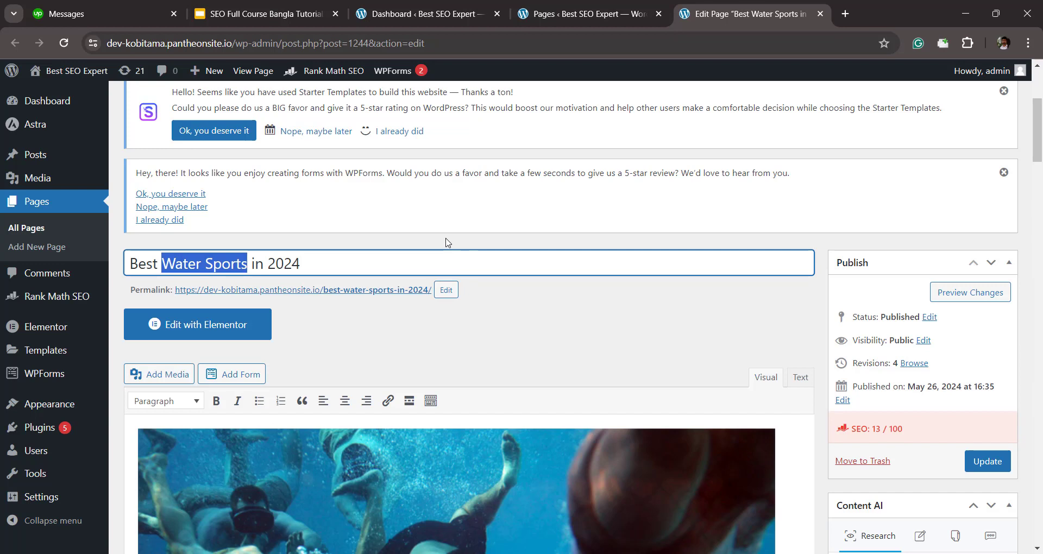
{"action": "left_click", "coordinate": [389, 219]}
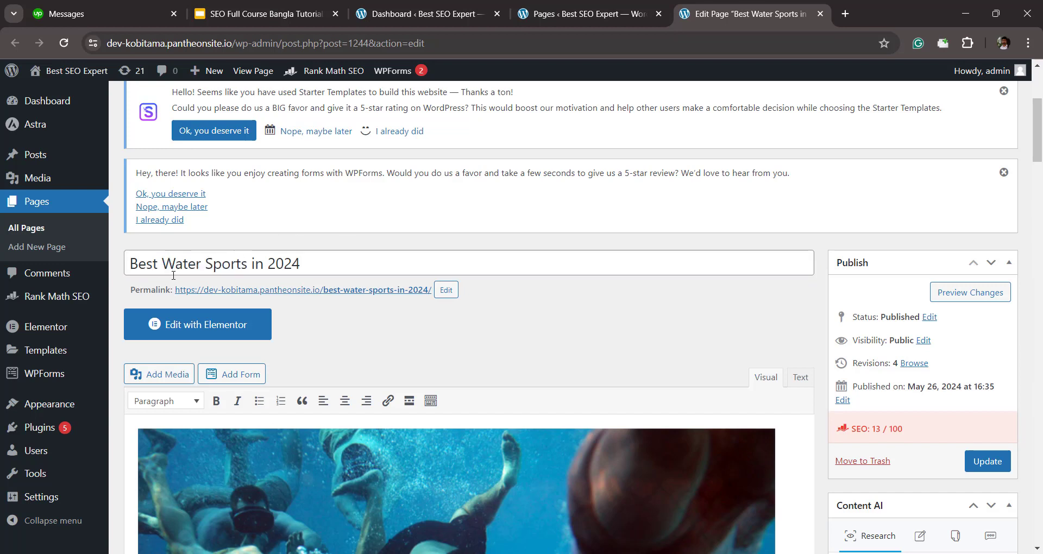
{"action": "left_click", "coordinate": [251, 262]}
{"action": "left_click_drag", "start_coordinate": [248, 267], "coordinate": [165, 266]}
{"action": "key", "text": "ctrl+c"}
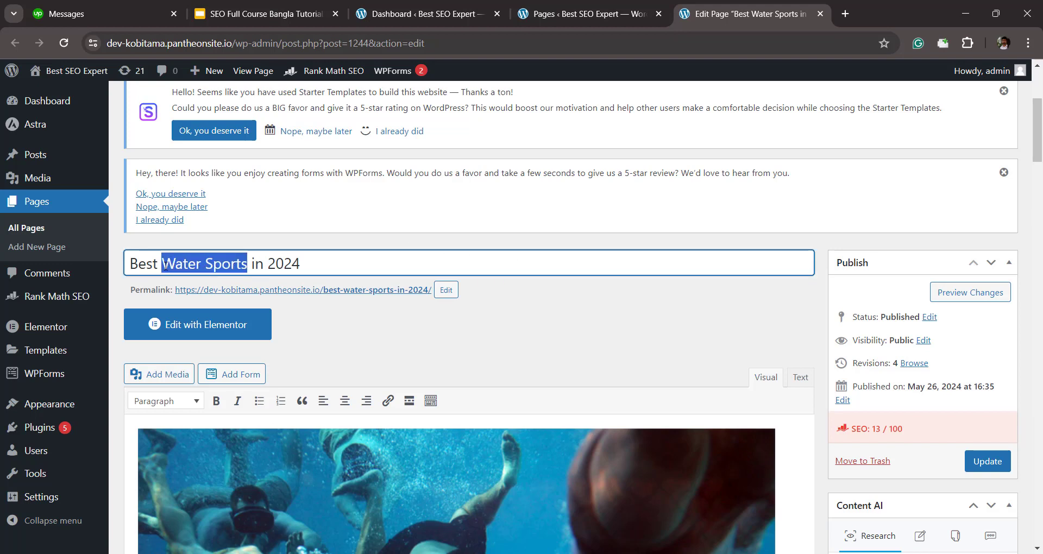
{"action": "left_click", "coordinate": [460, 226]}
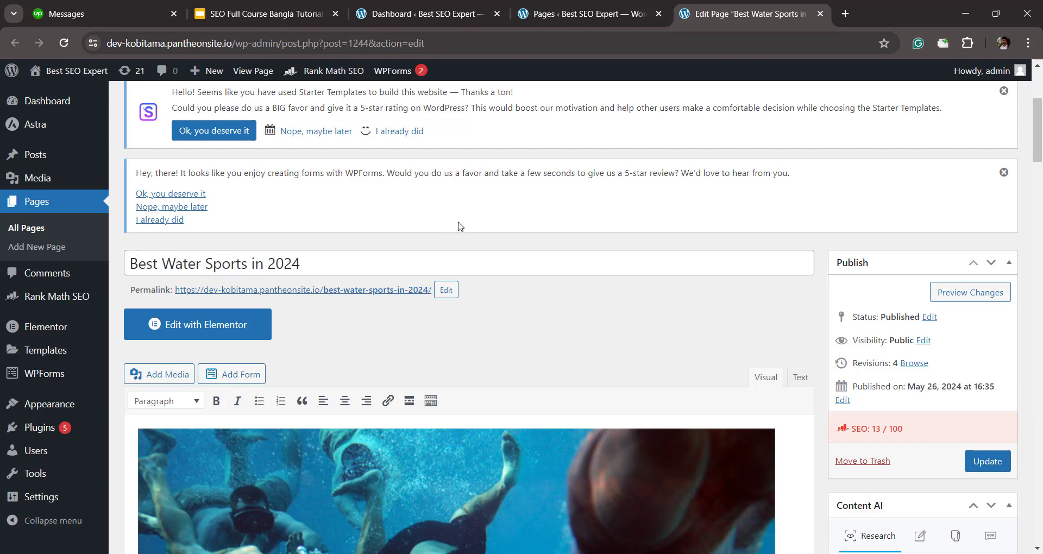
Step: Check the page's SEO score in its publish settings
{"action": "scroll", "coordinate": [460, 226], "scroll_direction": "down", "scroll_amount": 3}
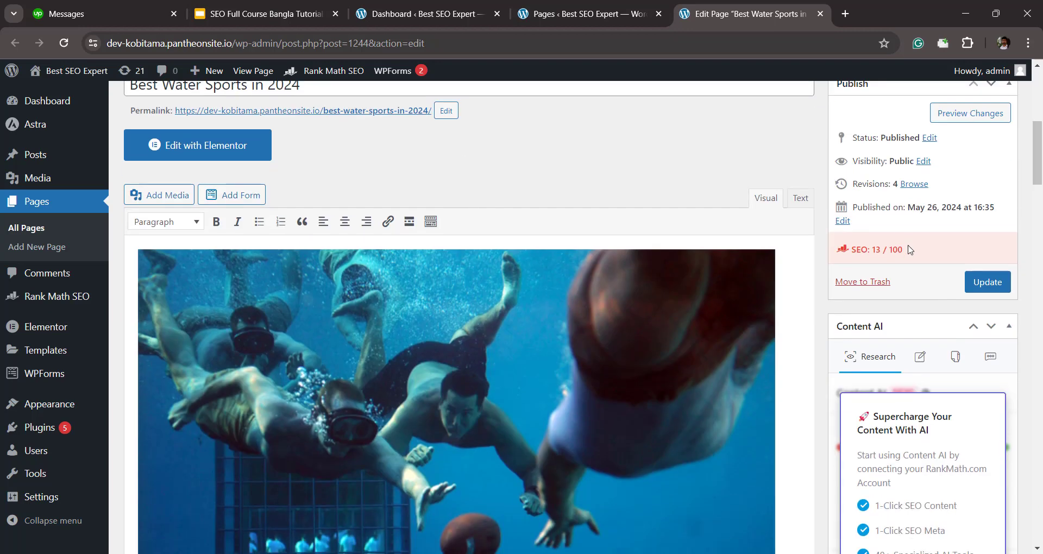
{"action": "left_click_drag", "start_coordinate": [907, 249], "coordinate": [836, 256]}
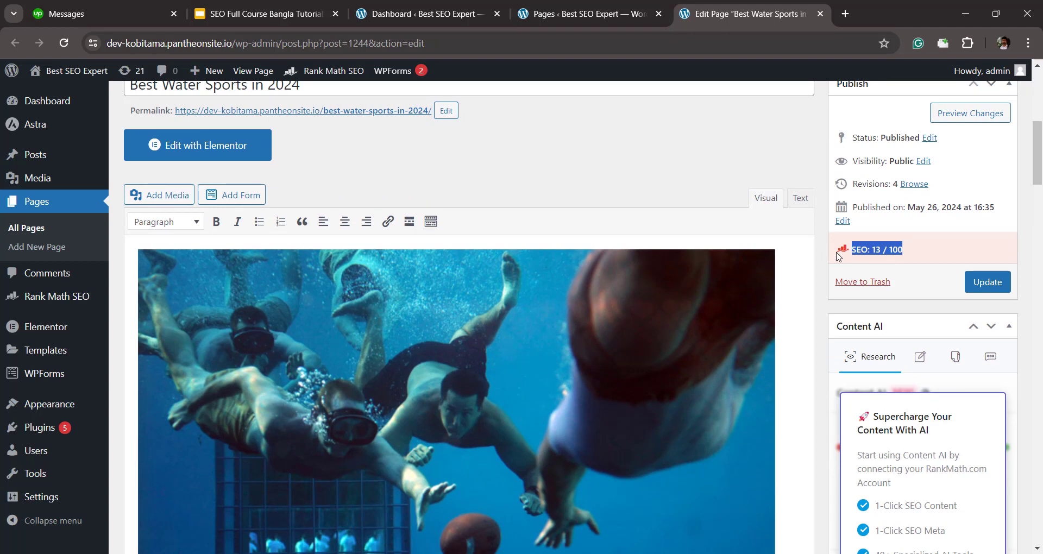
{"action": "left_click", "coordinate": [879, 244]}
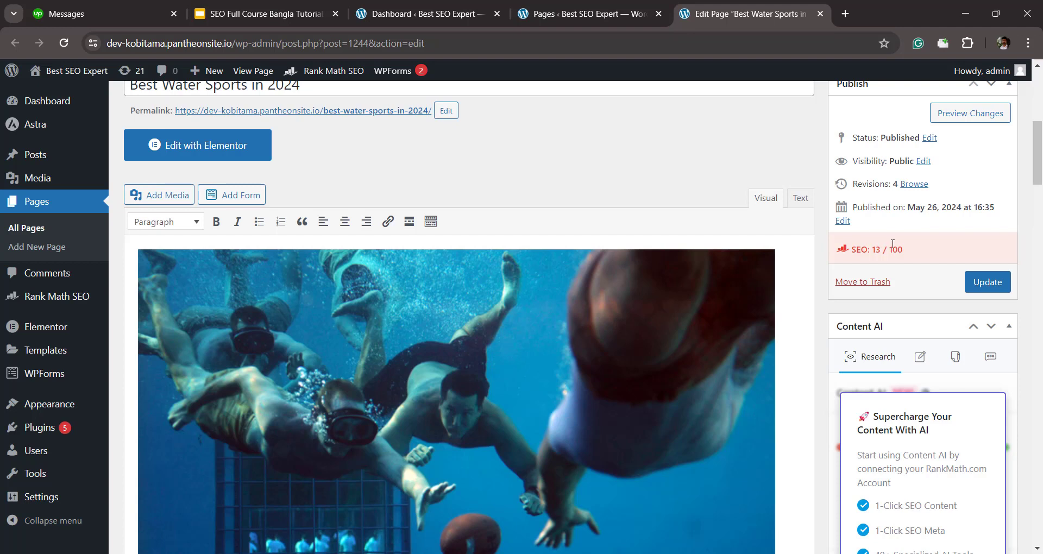
{"action": "left_click_drag", "start_coordinate": [907, 251], "coordinate": [857, 248]}
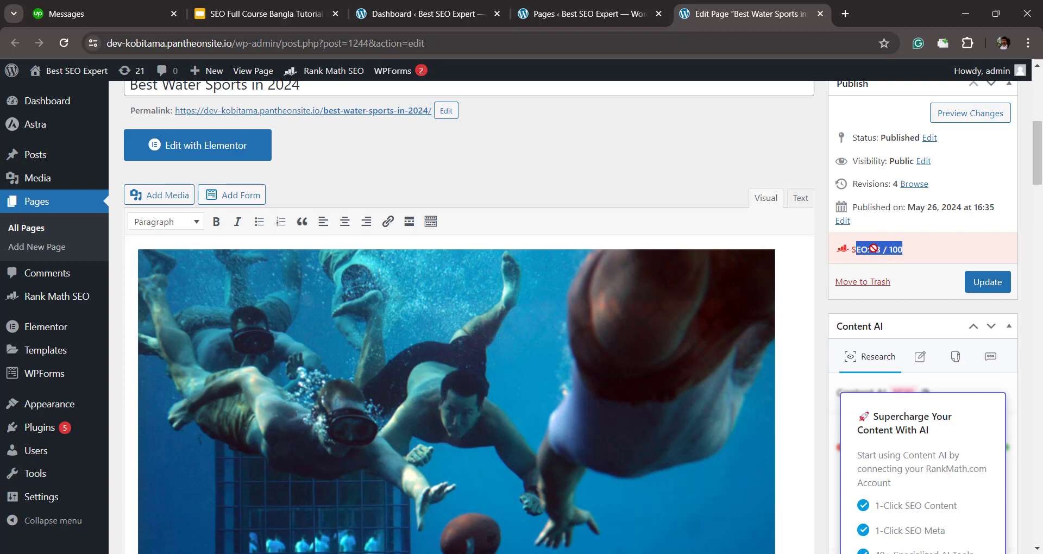
{"action": "left_click", "coordinate": [874, 250]}
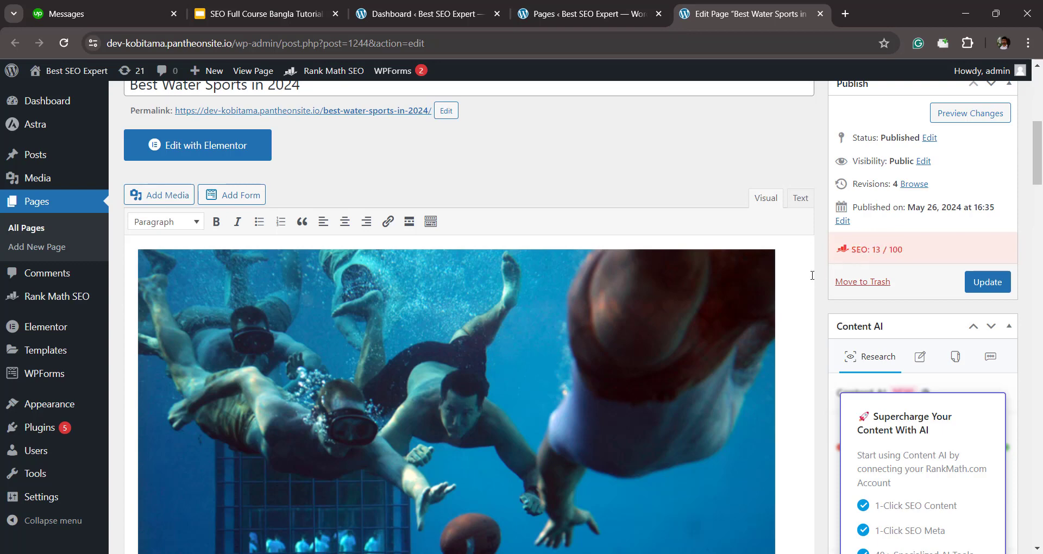
Step: Add the copied phrase "Water Sports" as the page's Rank Math focus keyword and check the score beside it
{"action": "scroll", "coordinate": [815, 269], "scroll_direction": "down", "scroll_amount": 8}
{"action": "scroll", "coordinate": [814, 268], "scroll_direction": "down", "scroll_amount": 15}
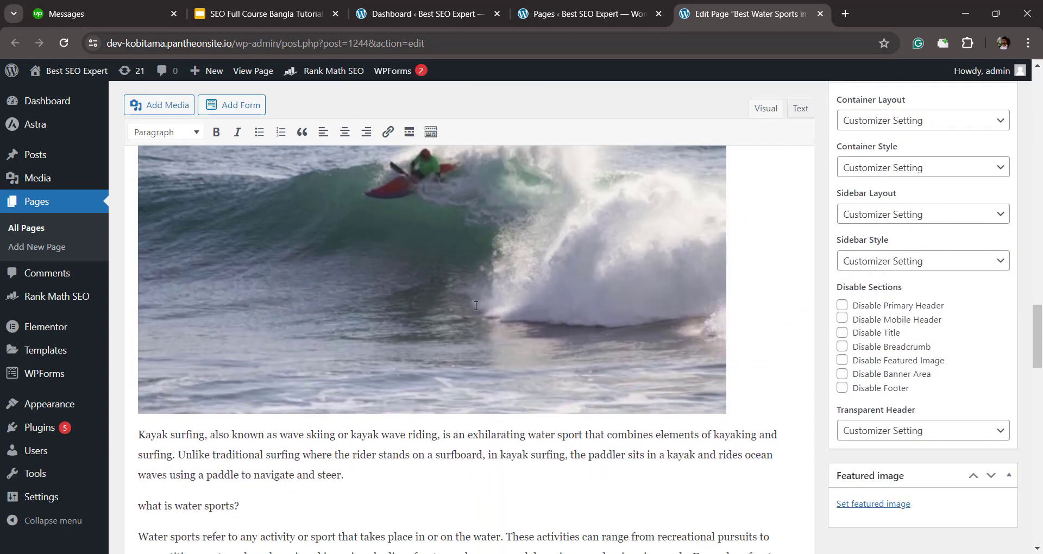
{"action": "scroll", "coordinate": [476, 306], "scroll_direction": "down", "scroll_amount": 8}
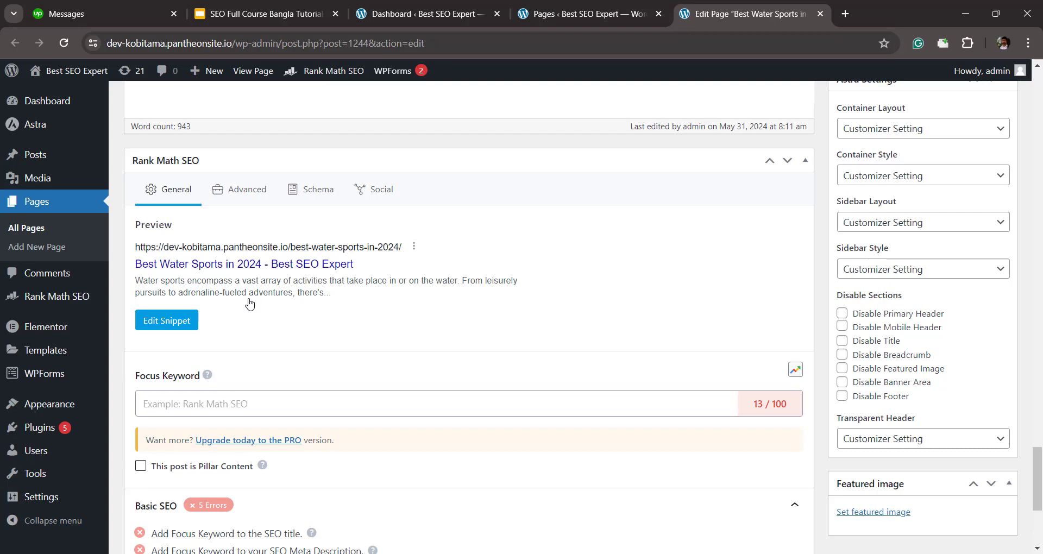
{"action": "scroll", "coordinate": [249, 303], "scroll_direction": "down", "scroll_amount": 2}
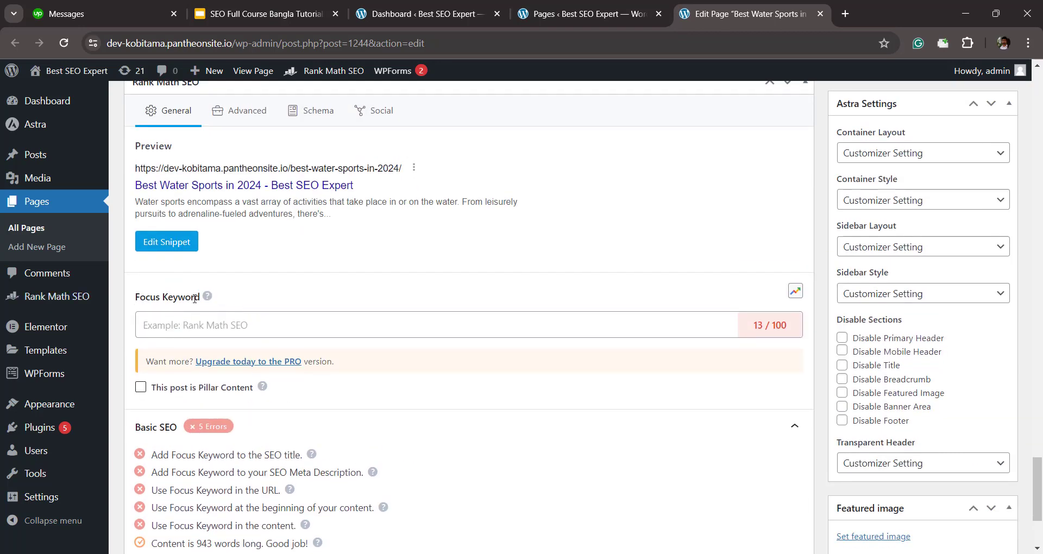
{"action": "left_click", "coordinate": [172, 326]}
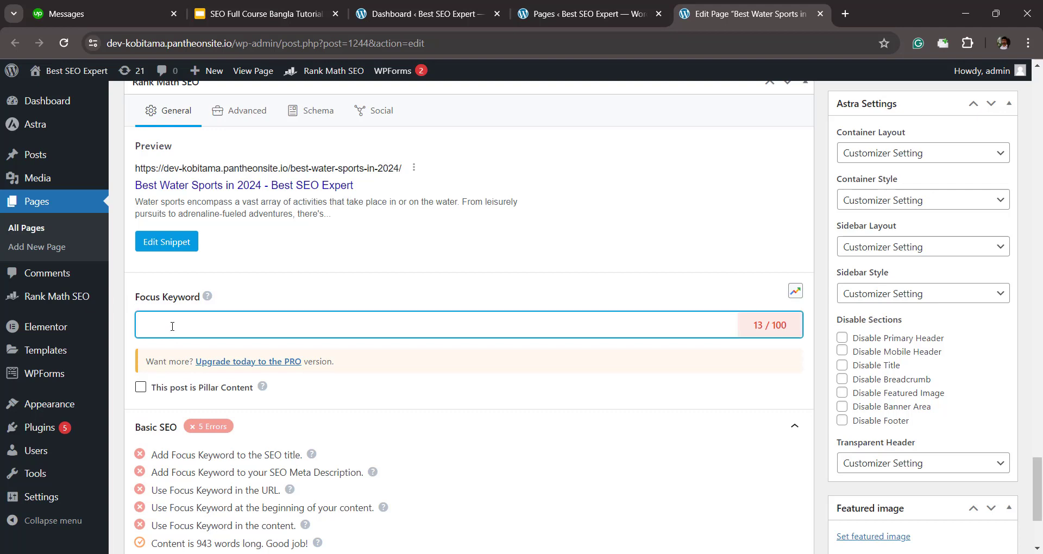
{"action": "key", "text": "ctrl+v"}
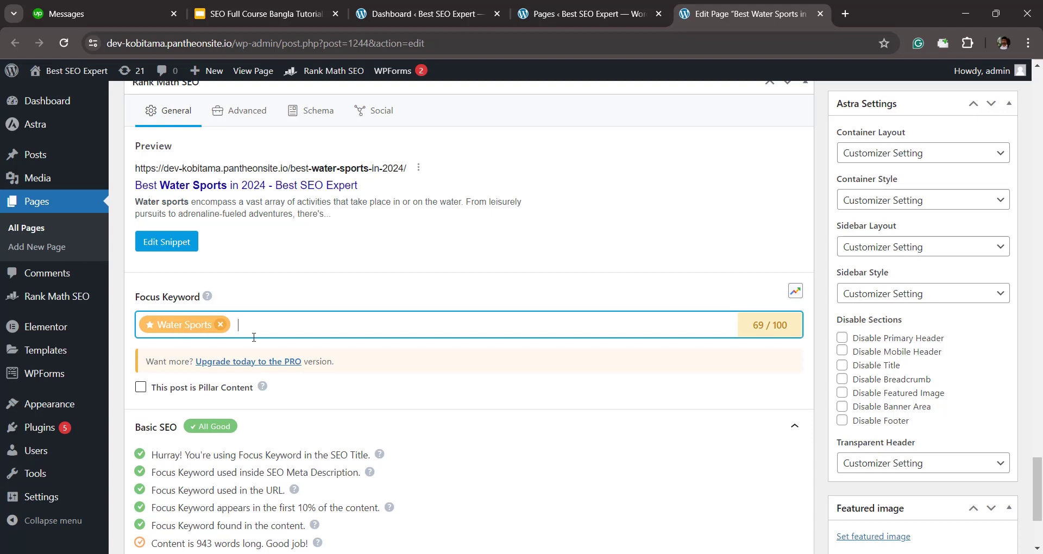
{"action": "left_click", "coordinate": [305, 278]}
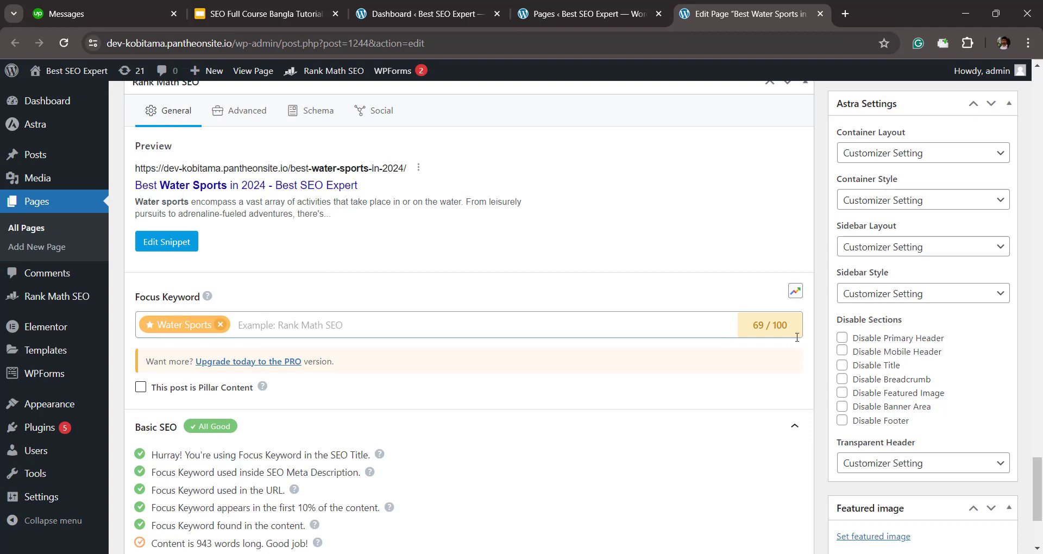
{"action": "left_click_drag", "start_coordinate": [794, 329], "coordinate": [752, 326]}
{"action": "left_click", "coordinate": [730, 280]}
Step: Switch to the Google Slides course presentation to view the "On-page SEO" and "URL" slides, and return to the WordPress page editor
{"action": "left_click", "coordinate": [292, 10]}
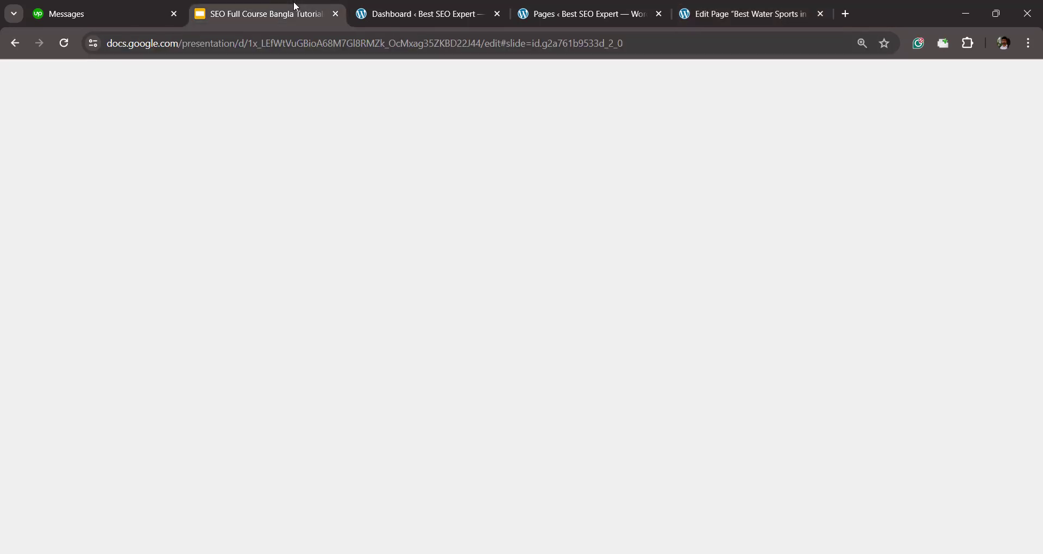
{"action": "left_click", "coordinate": [101, 219]}
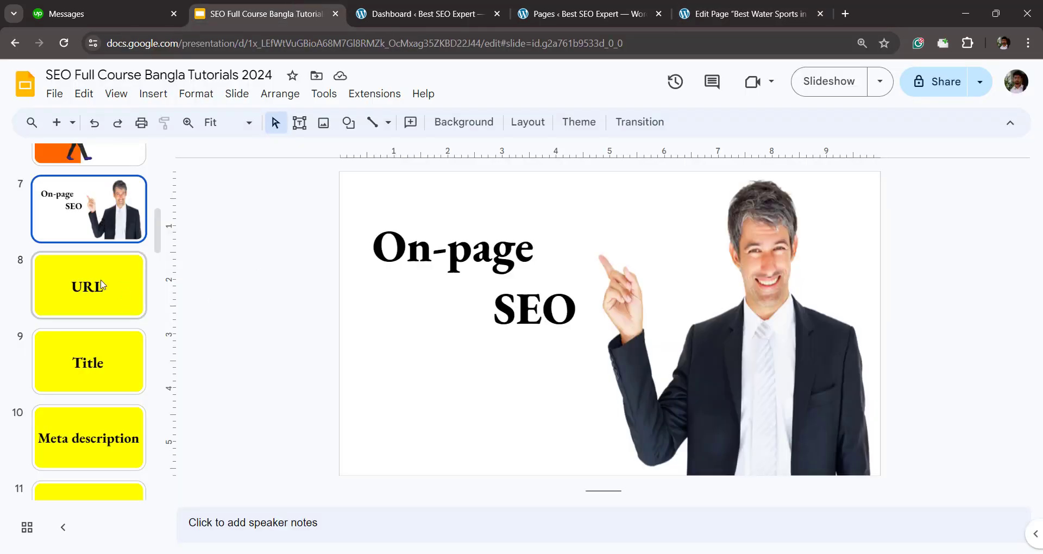
{"action": "left_click", "coordinate": [124, 311]}
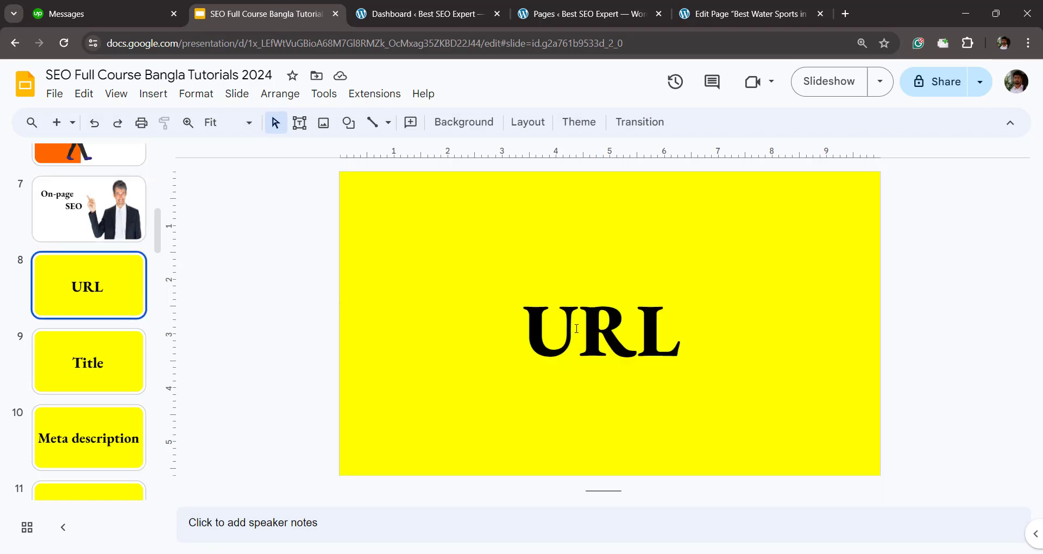
{"action": "left_click", "coordinate": [750, 14]}
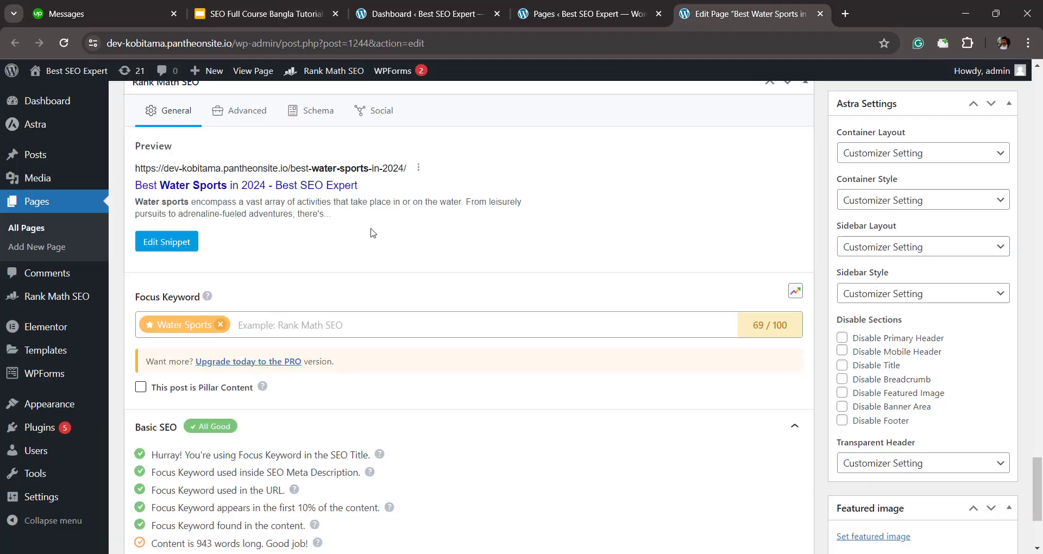
Step: Open the Rank Math snippet editor and replace the permalink with the copied phrase "Water Sports"
{"action": "left_click", "coordinate": [171, 248]}
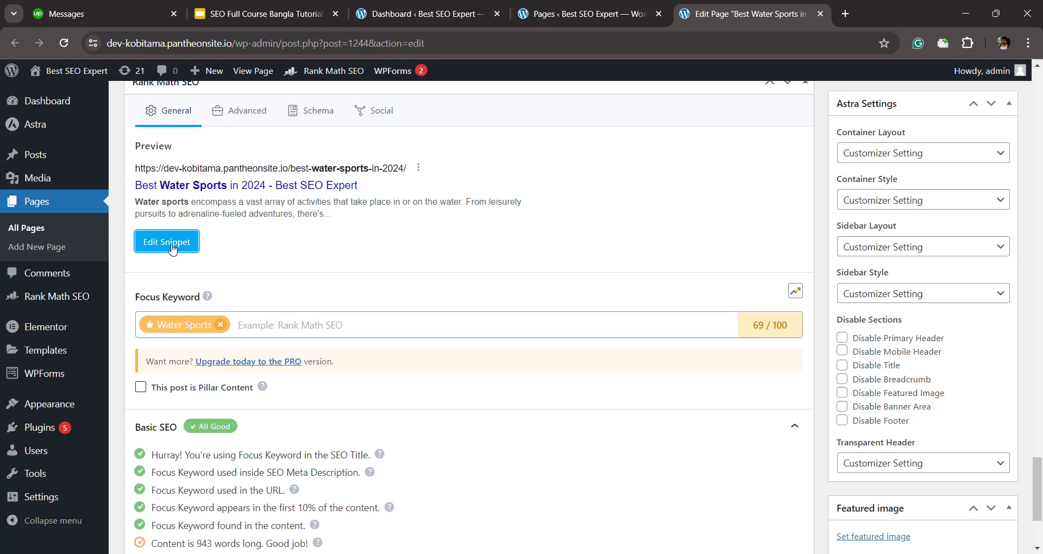
{"action": "left_click", "coordinate": [353, 402]}
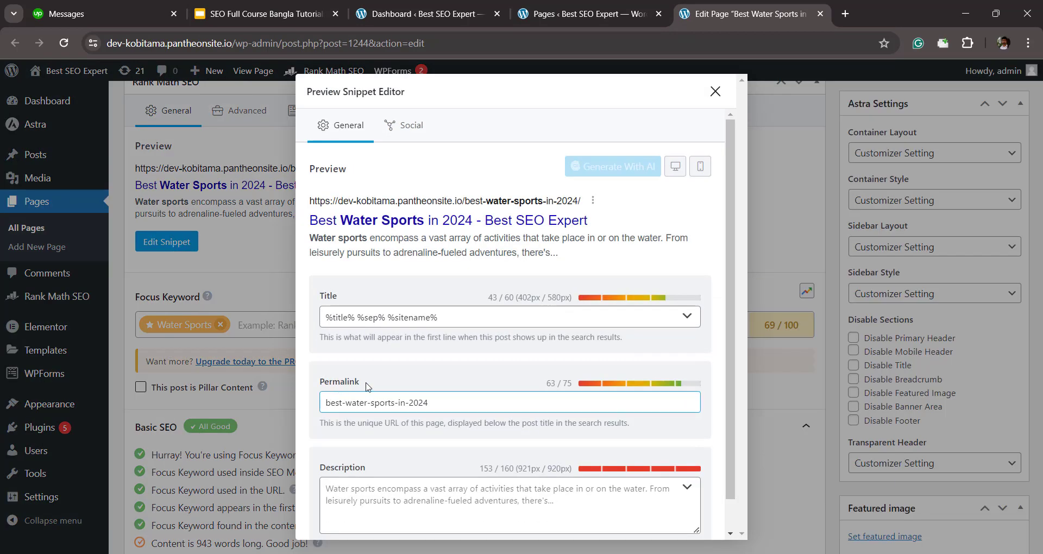
{"action": "double_click", "coordinate": [359, 383]}
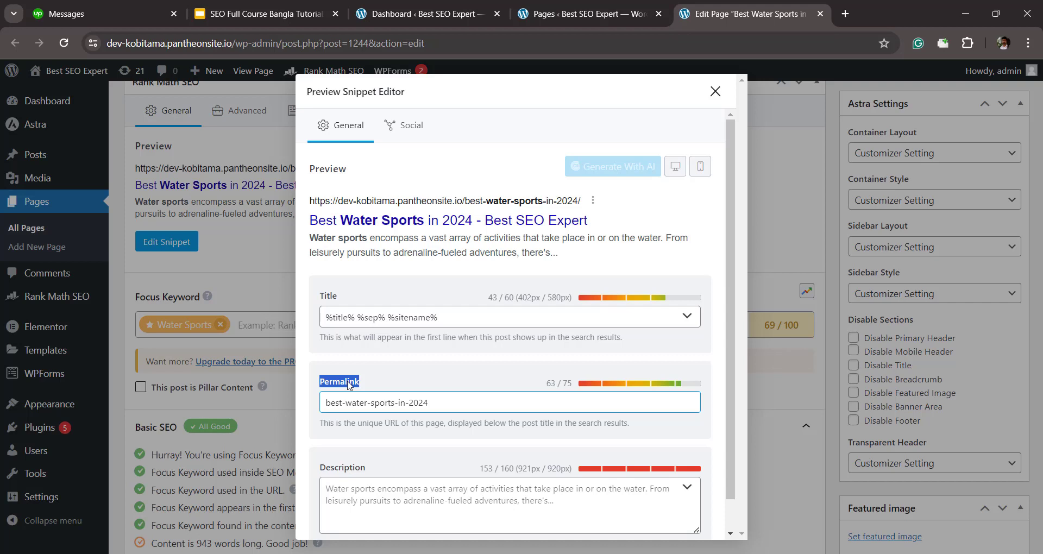
{"action": "left_click_drag", "start_coordinate": [429, 403], "coordinate": [324, 412]}
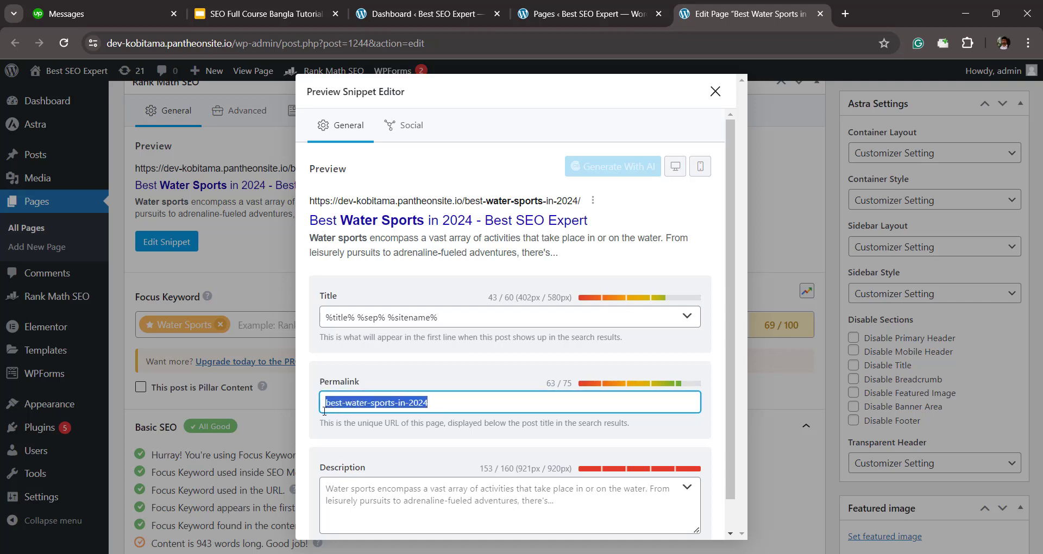
{"action": "key", "text": "BackSpace"}
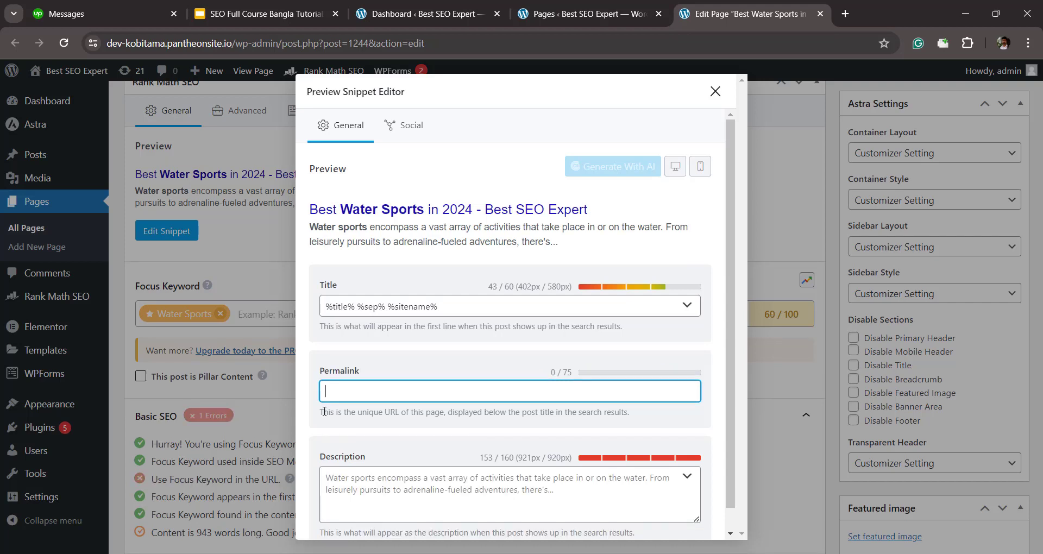
{"action": "key", "text": "ctrl+v"}
{"action": "left_click", "coordinate": [413, 371]}
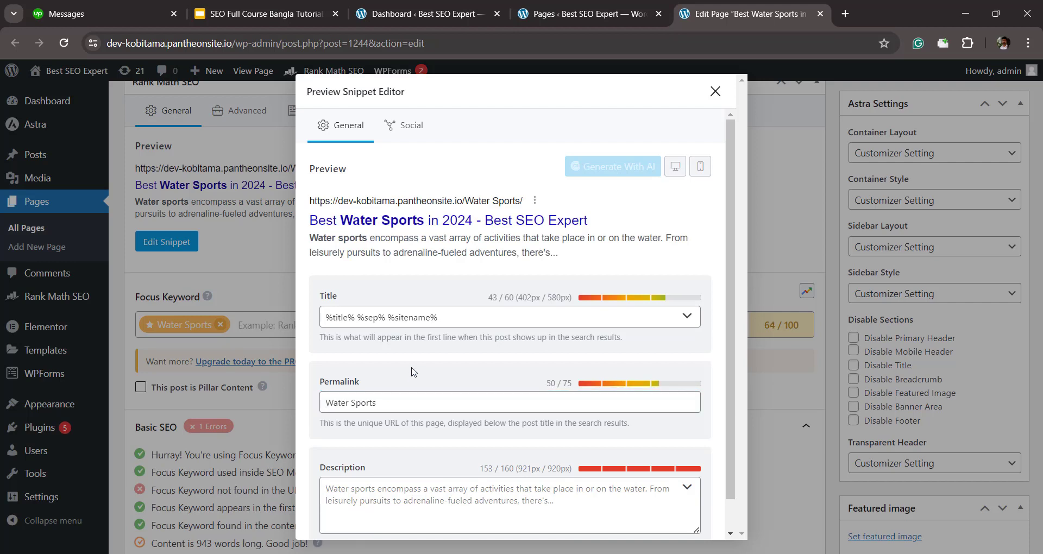
Step: Review the URL in the snippet preview and the Title setting, and close the snippet editor
{"action": "left_click_drag", "start_coordinate": [361, 382], "coordinate": [325, 385]}
{"action": "left_click_drag", "start_coordinate": [524, 202], "coordinate": [463, 204]}
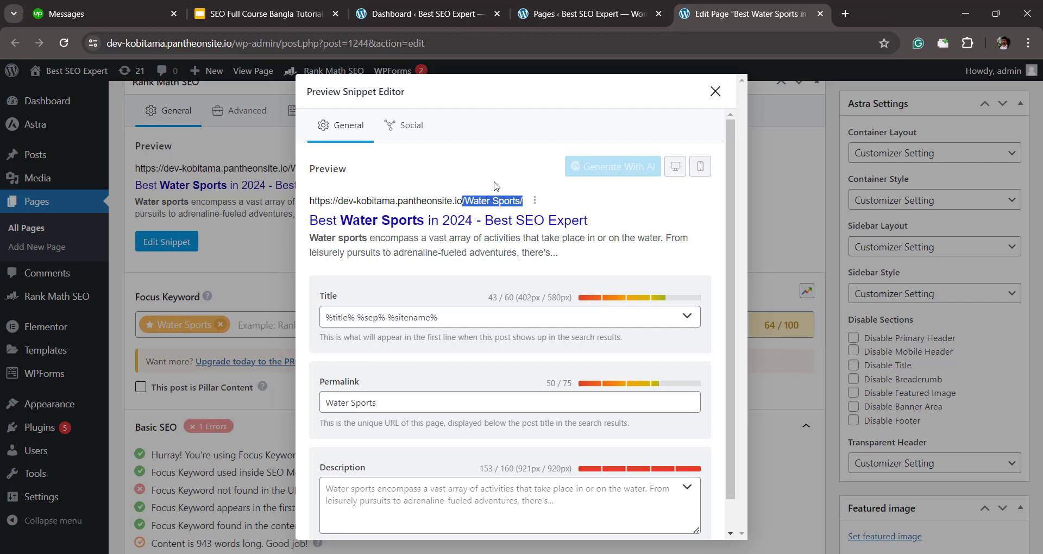
{"action": "left_click", "coordinate": [365, 402]}
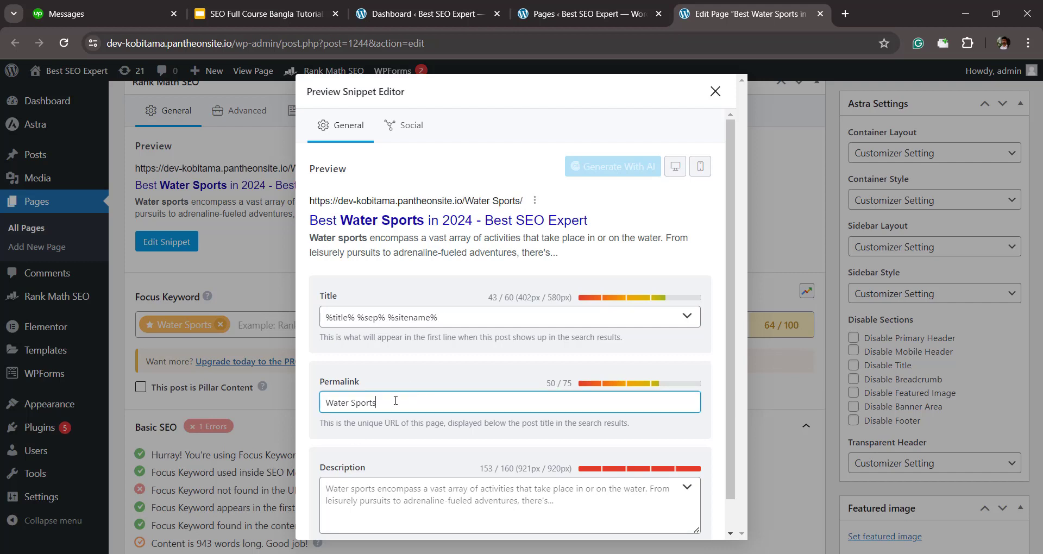
{"action": "left_click", "coordinate": [689, 217]}
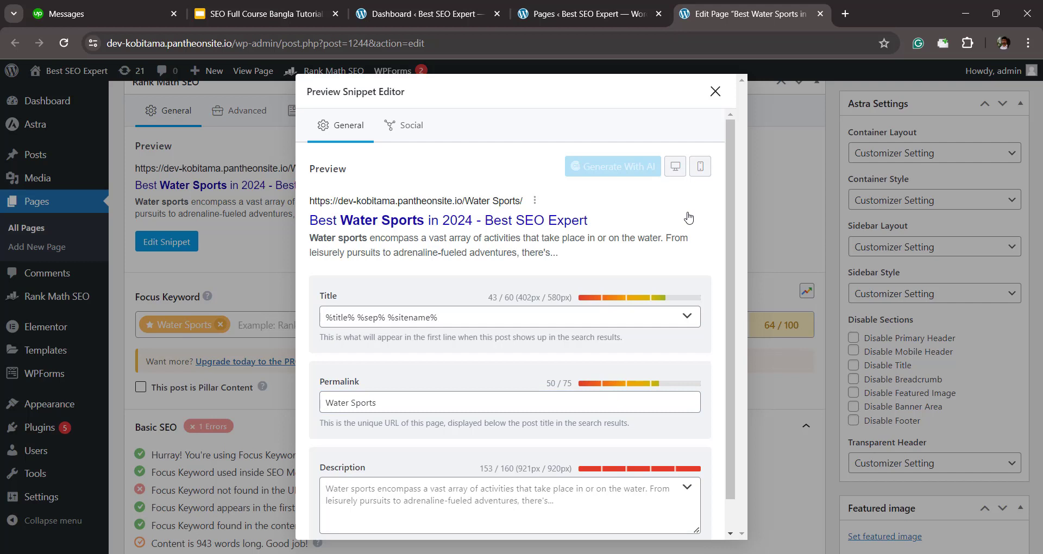
{"action": "left_click", "coordinate": [338, 296]}
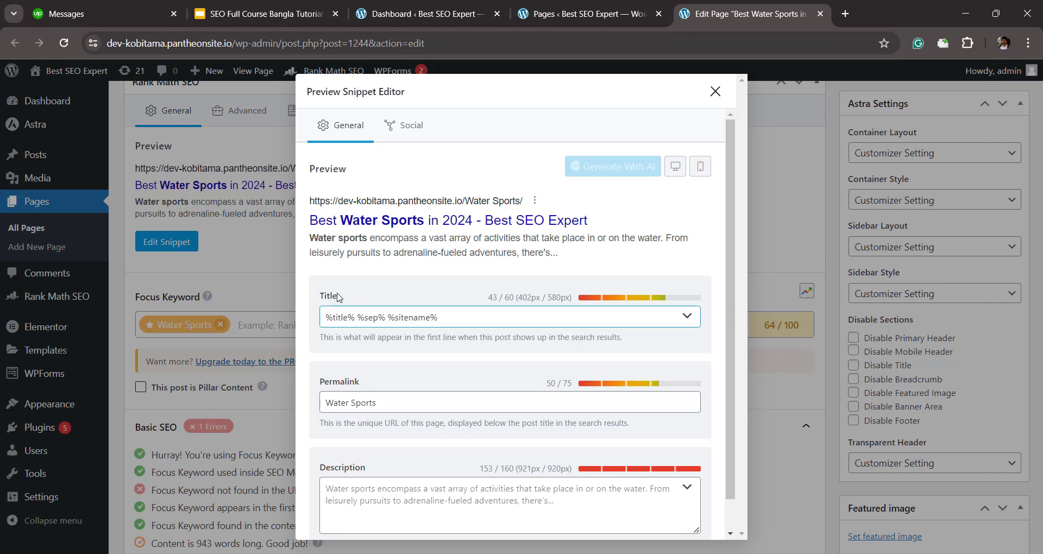
{"action": "double_click", "coordinate": [338, 296]}
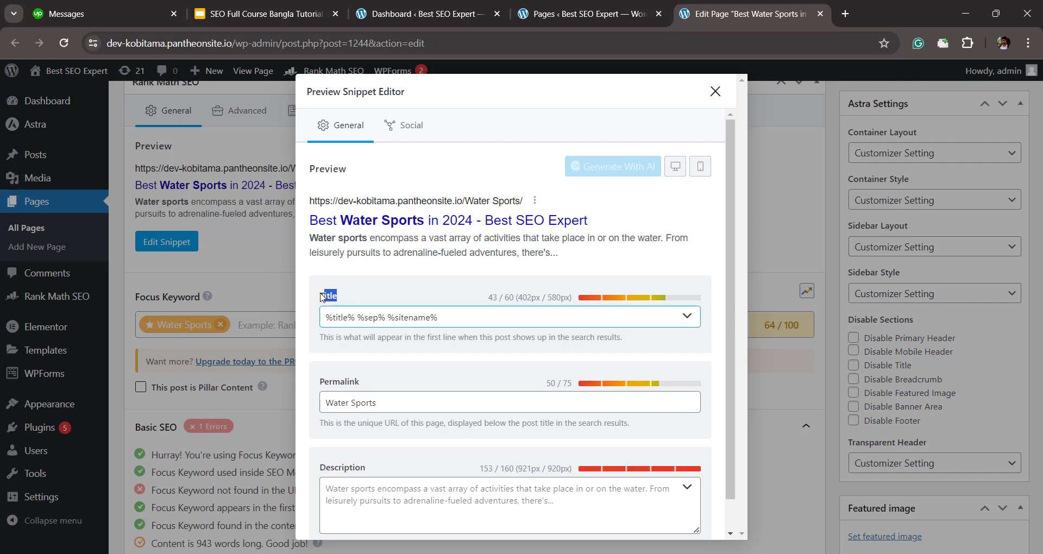
{"action": "left_click", "coordinate": [716, 91]}
Step: Copy the full page title "Best Water Sports in 2024" from the page's title field
{"action": "scroll", "coordinate": [470, 225], "scroll_direction": "up", "scroll_amount": 10}
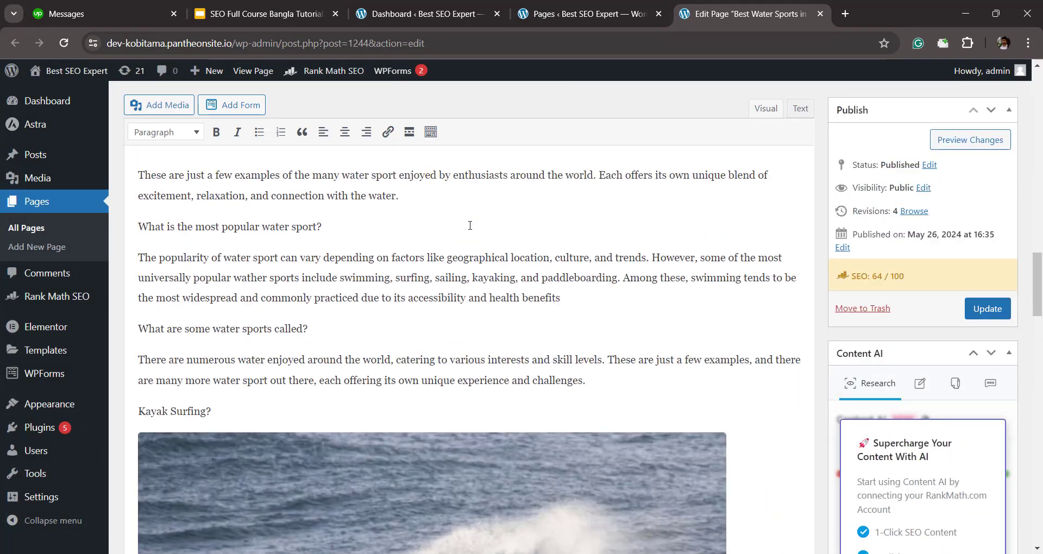
{"action": "scroll", "coordinate": [470, 226], "scroll_direction": "up", "scroll_amount": 15}
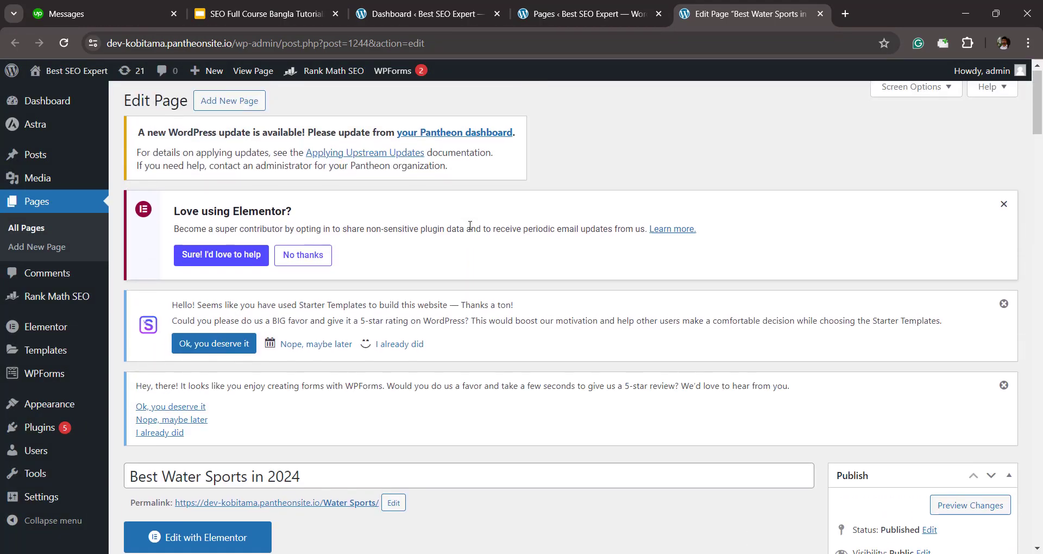
{"action": "scroll", "coordinate": [470, 226], "scroll_direction": "down", "scroll_amount": 4}
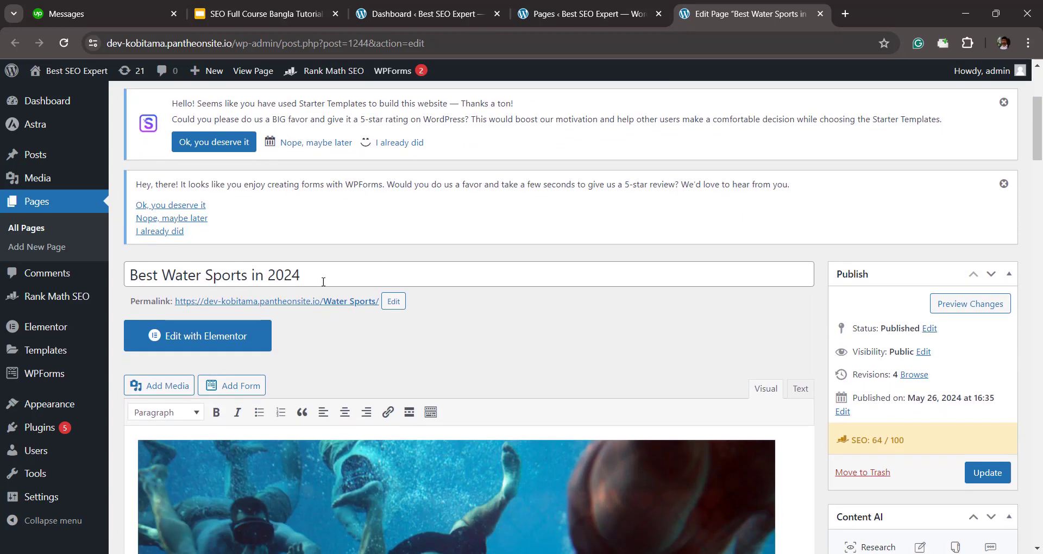
{"action": "left_click_drag", "start_coordinate": [302, 275], "coordinate": [128, 279]}
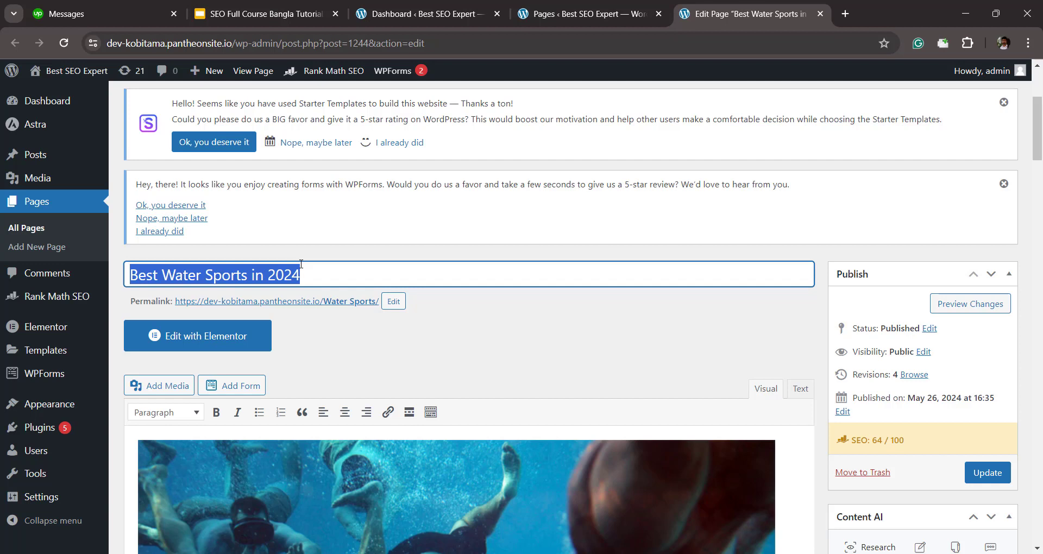
{"action": "left_click", "coordinate": [304, 240]}
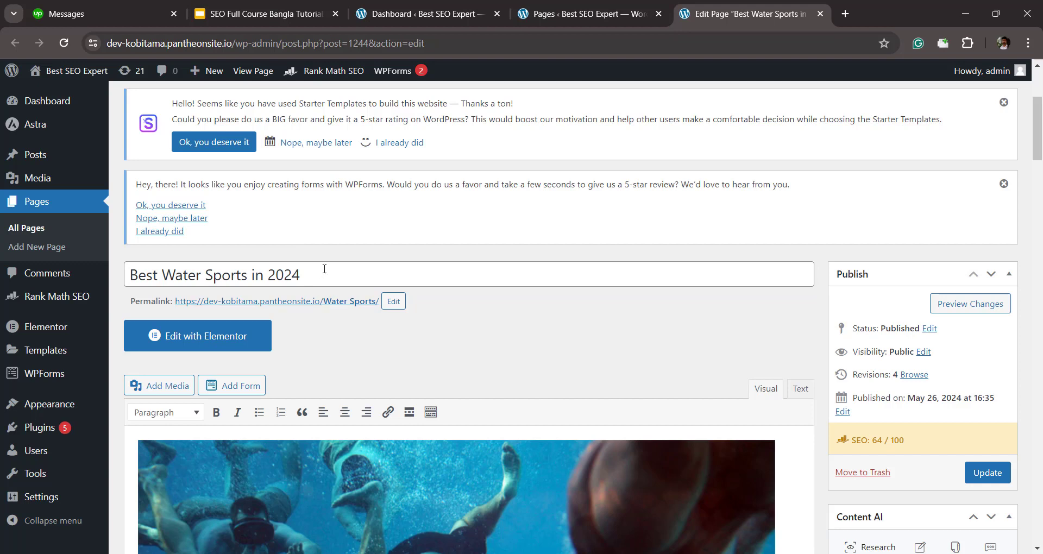
{"action": "left_click_drag", "start_coordinate": [323, 269], "coordinate": [129, 275]}
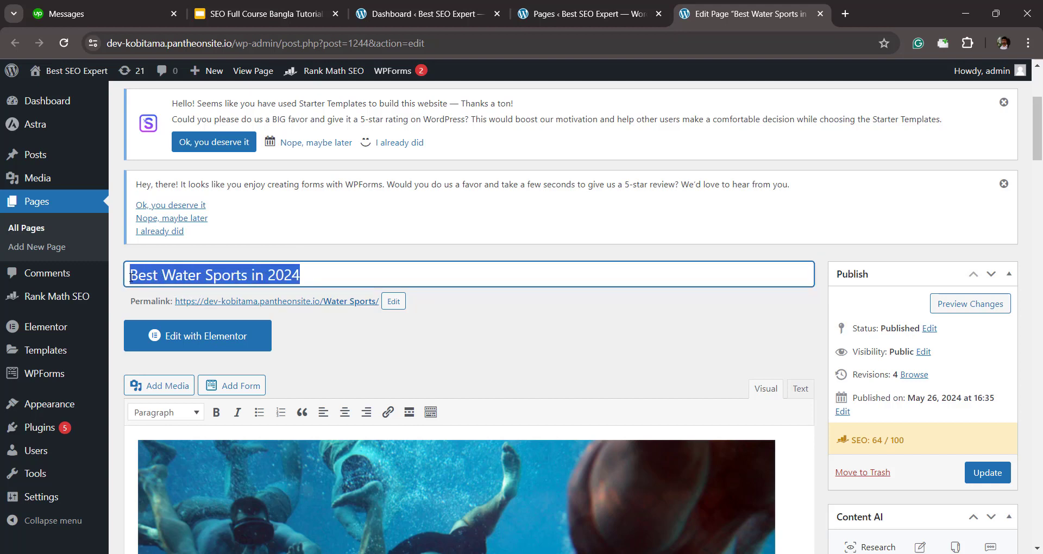
{"action": "left_click", "coordinate": [234, 241]}
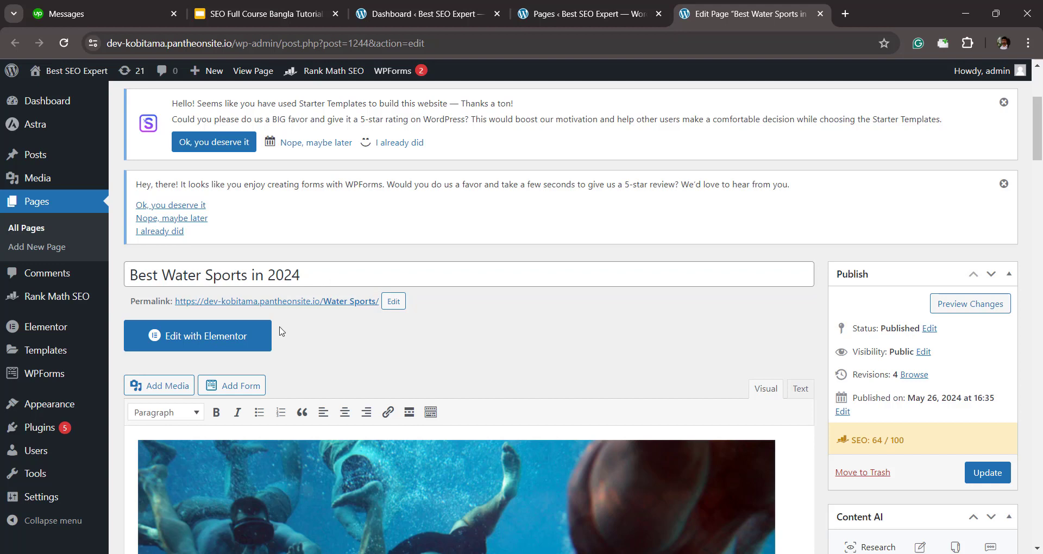
{"action": "left_click_drag", "start_coordinate": [252, 275], "coordinate": [163, 267]}
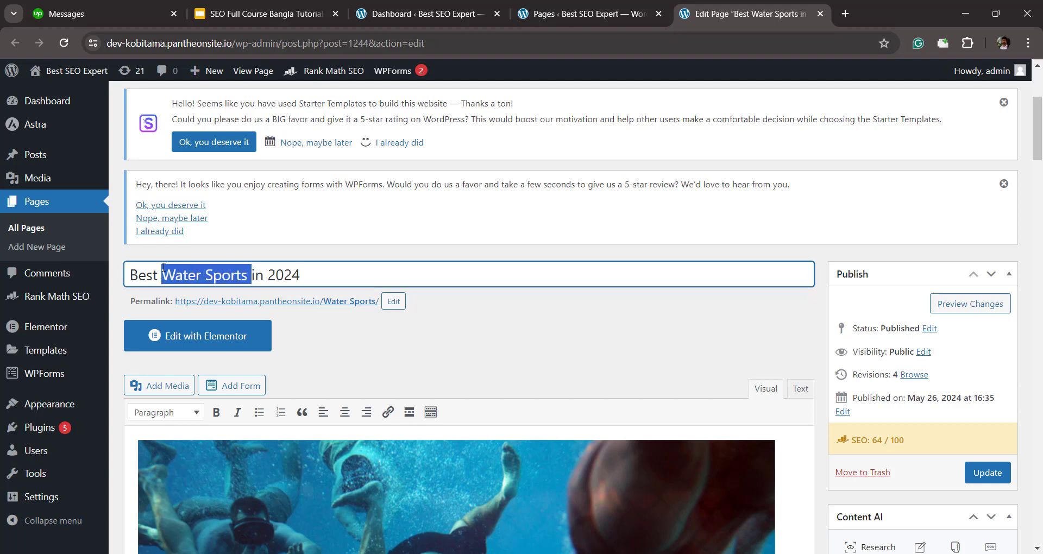
{"action": "left_click", "coordinate": [275, 242]}
{"action": "left_click_drag", "start_coordinate": [318, 276], "coordinate": [133, 273]}
{"action": "key", "text": "ctrl+c"}
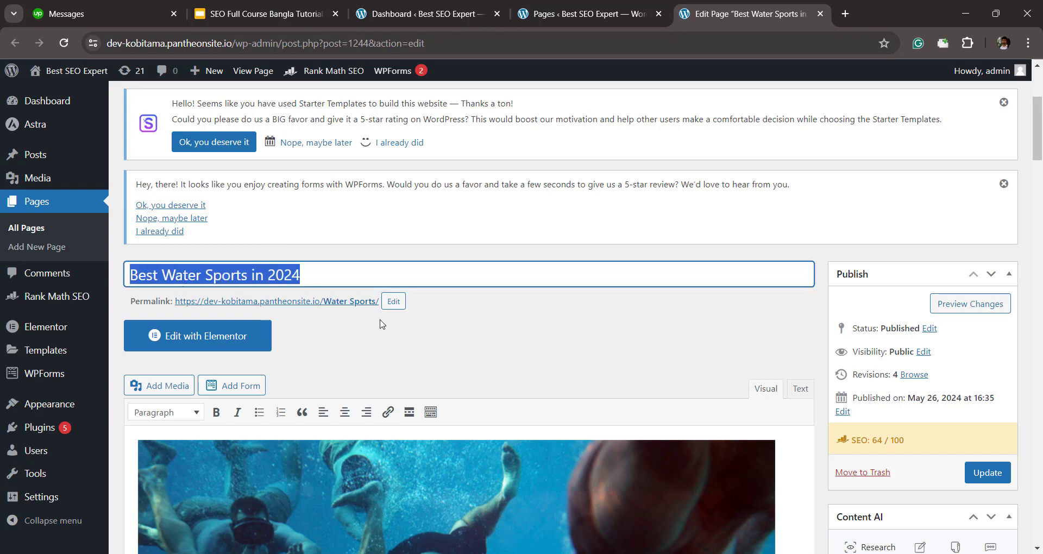
Step: Replace the Rank Math snippet title's variables with the copied title "Best Water Sports in 2024"
{"action": "left_click", "coordinate": [409, 334]}
{"action": "scroll", "coordinate": [410, 334], "scroll_direction": "down", "scroll_amount": 20}
{"action": "scroll", "coordinate": [421, 325], "scroll_direction": "down", "scroll_amount": 15}
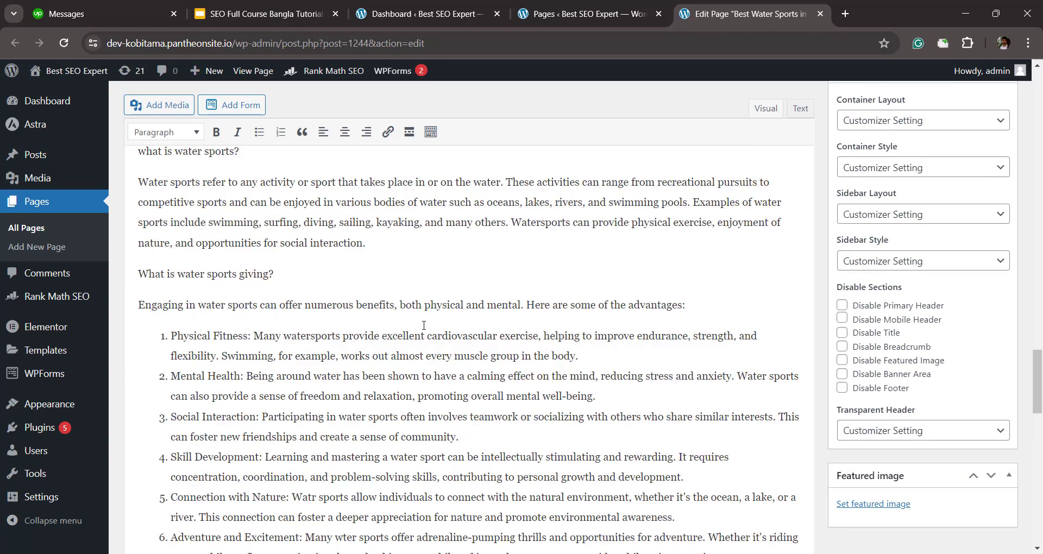
{"action": "scroll", "coordinate": [427, 326], "scroll_direction": "up", "scroll_amount": 4}
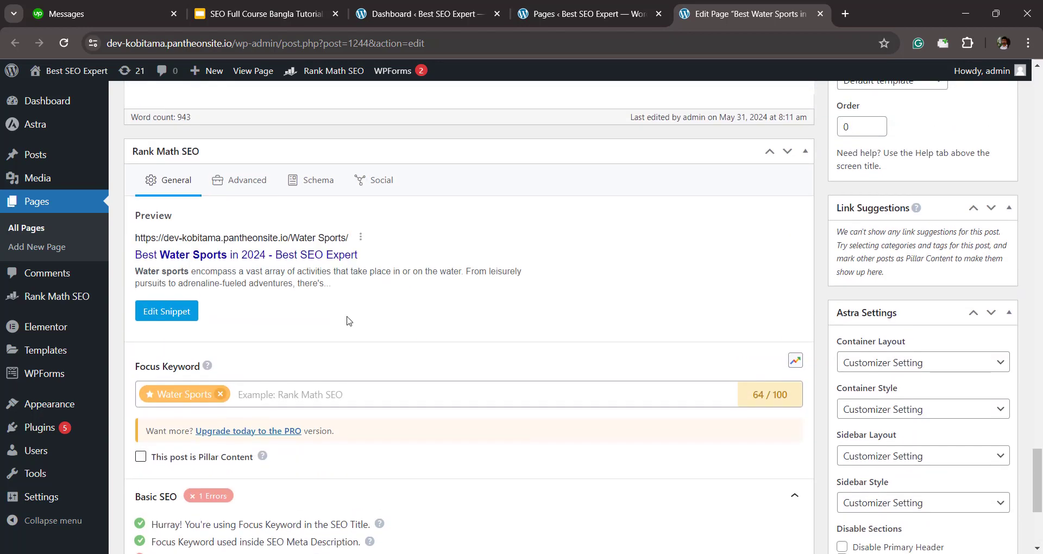
{"action": "left_click", "coordinate": [166, 311]}
{"action": "left_click", "coordinate": [401, 319]}
{"action": "key", "text": "ctrl+a"}
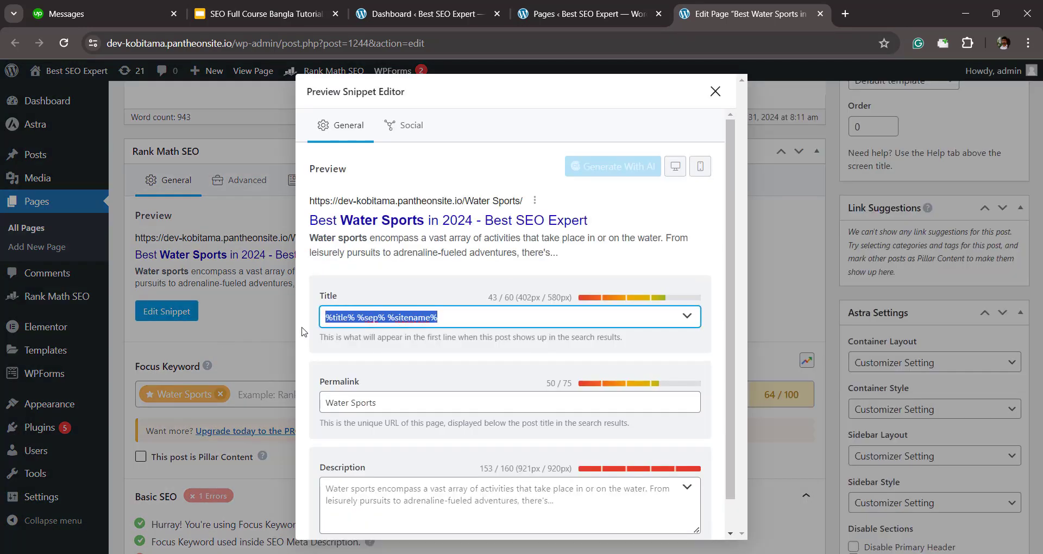
{"action": "key", "text": "BackSpace"}
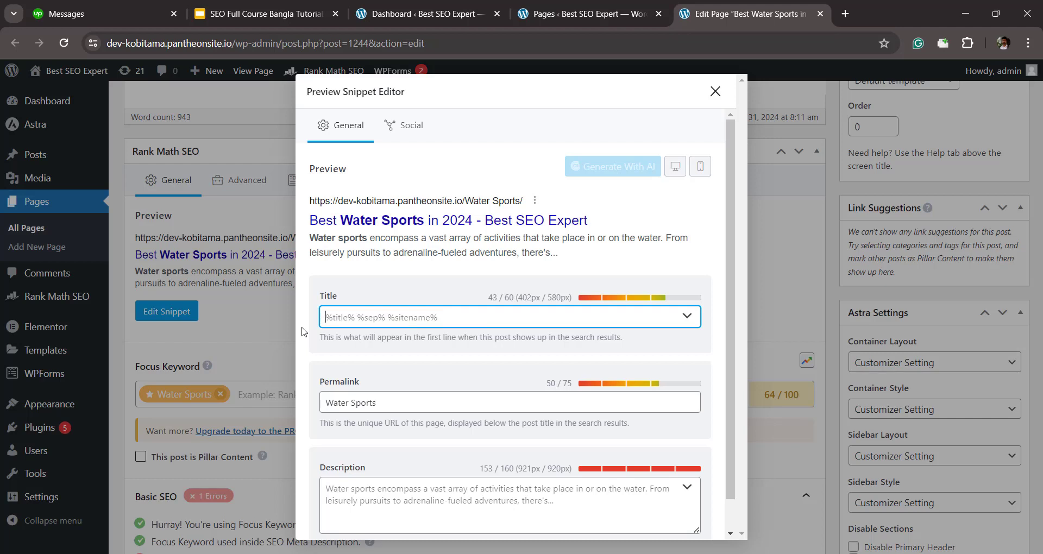
{"action": "key", "text": "ctrl+v"}
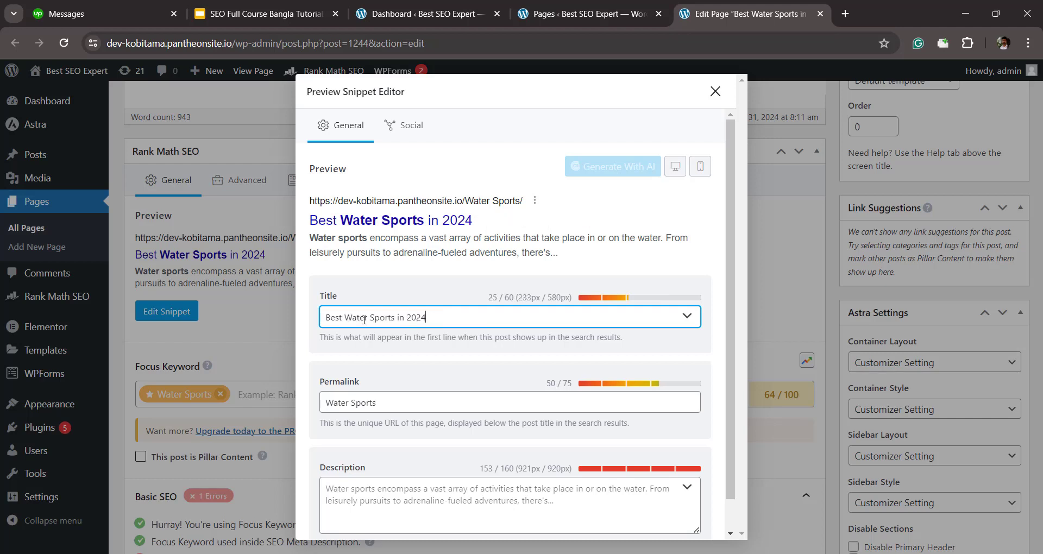
{"action": "left_click", "coordinate": [662, 216]}
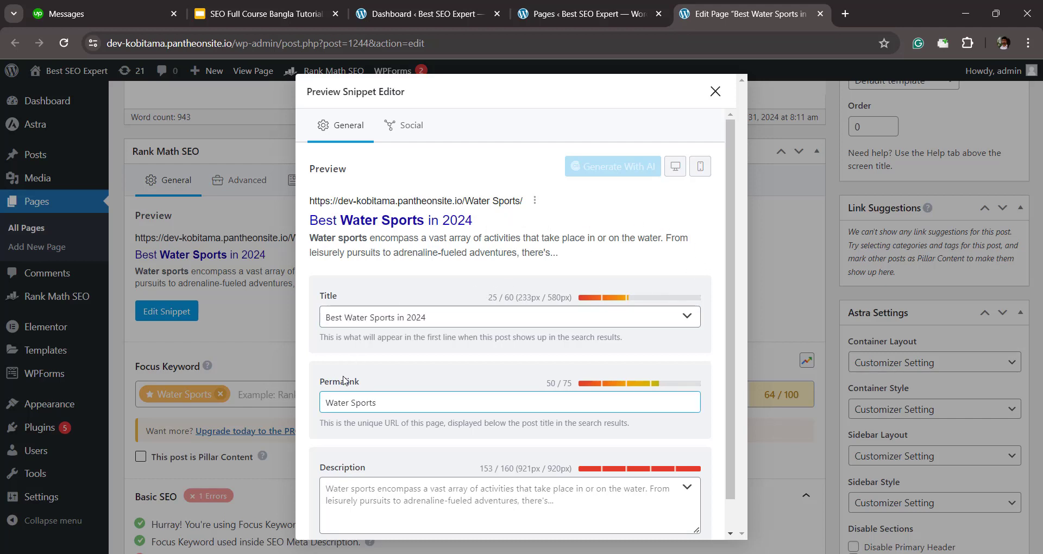
Step: Examine the snippet's Permalink, Title and Description settings, and close the snippet editor
{"action": "left_click", "coordinate": [367, 385]}
{"action": "left_click_drag", "start_coordinate": [367, 386], "coordinate": [319, 382]}
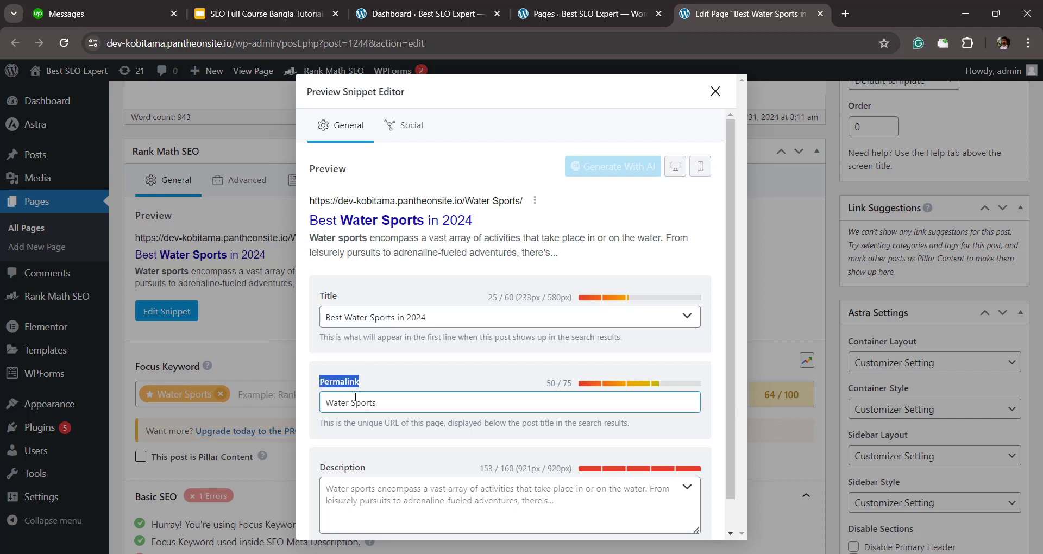
{"action": "left_click", "coordinate": [334, 297]}
{"action": "left_click_drag", "start_coordinate": [337, 296], "coordinate": [322, 297]}
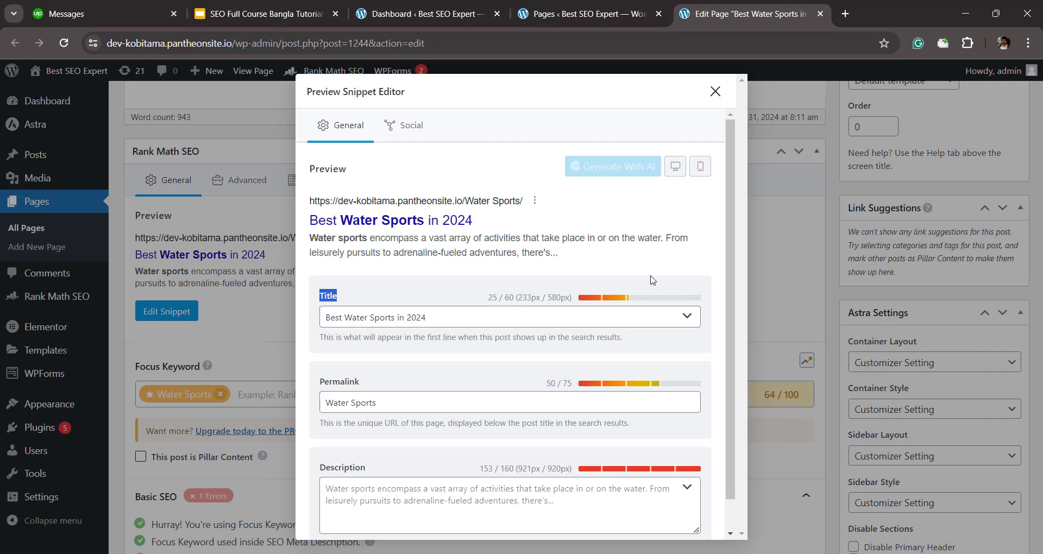
{"action": "left_click", "coordinate": [662, 219]}
{"action": "scroll", "coordinate": [433, 359], "scroll_direction": "down", "scroll_amount": 1}
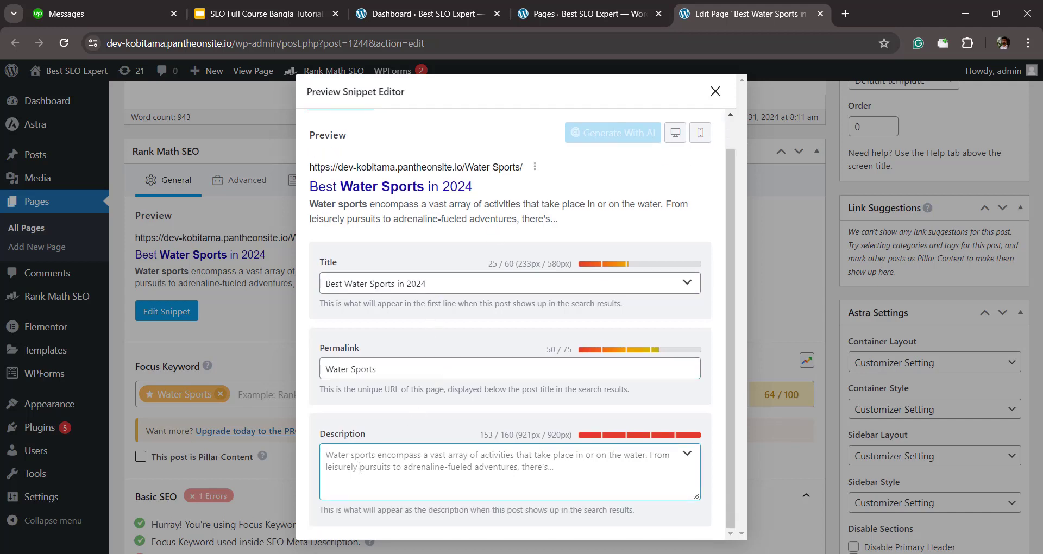
{"action": "left_click_drag", "start_coordinate": [374, 441], "coordinate": [308, 443]}
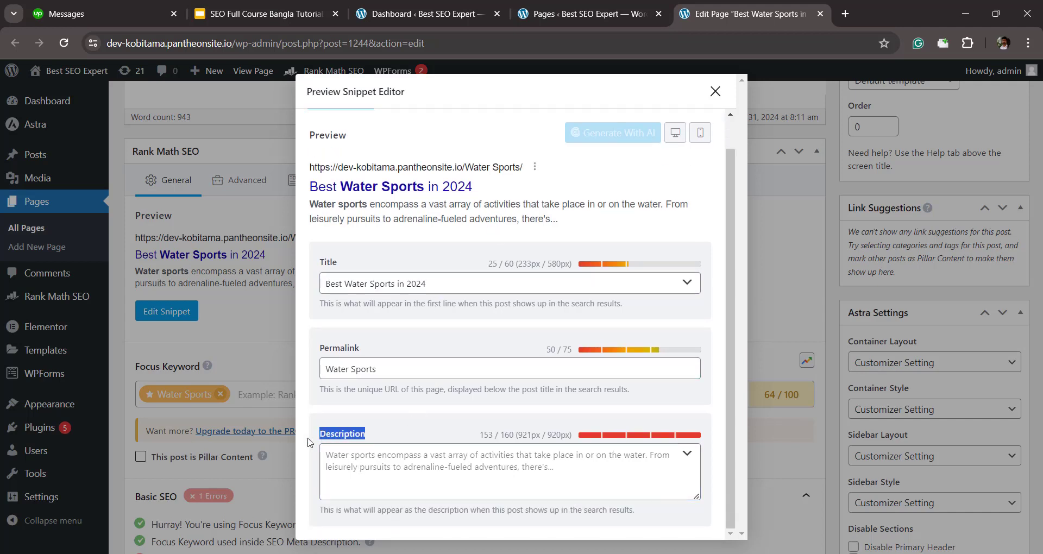
{"action": "left_click", "coordinate": [422, 433]}
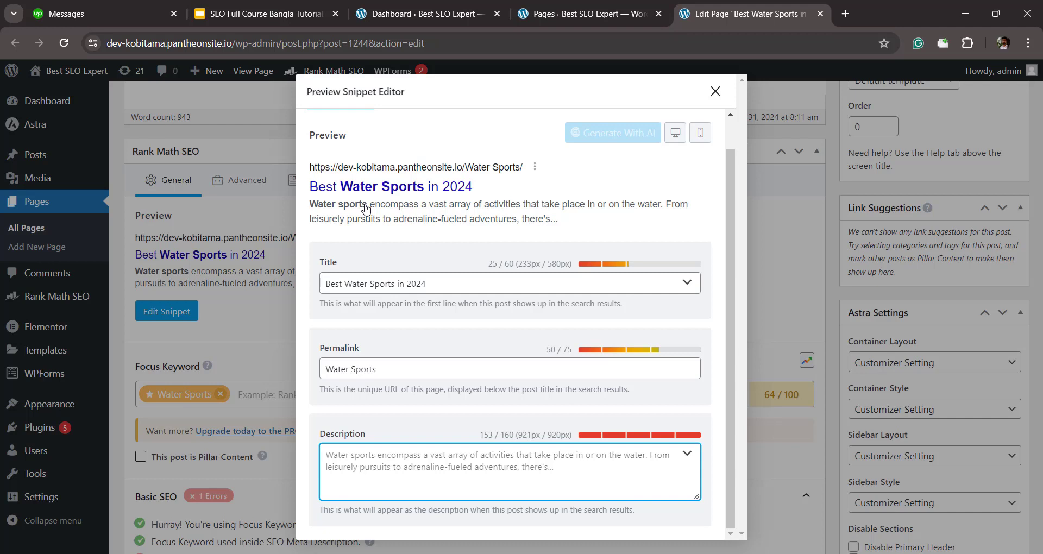
{"action": "left_click", "coordinate": [700, 191]}
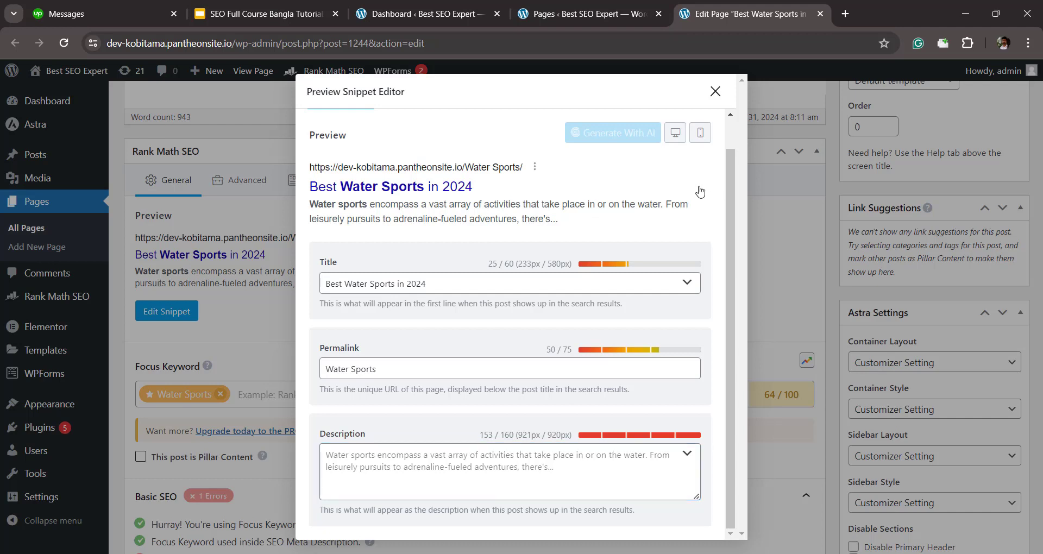
{"action": "left_click", "coordinate": [714, 92]}
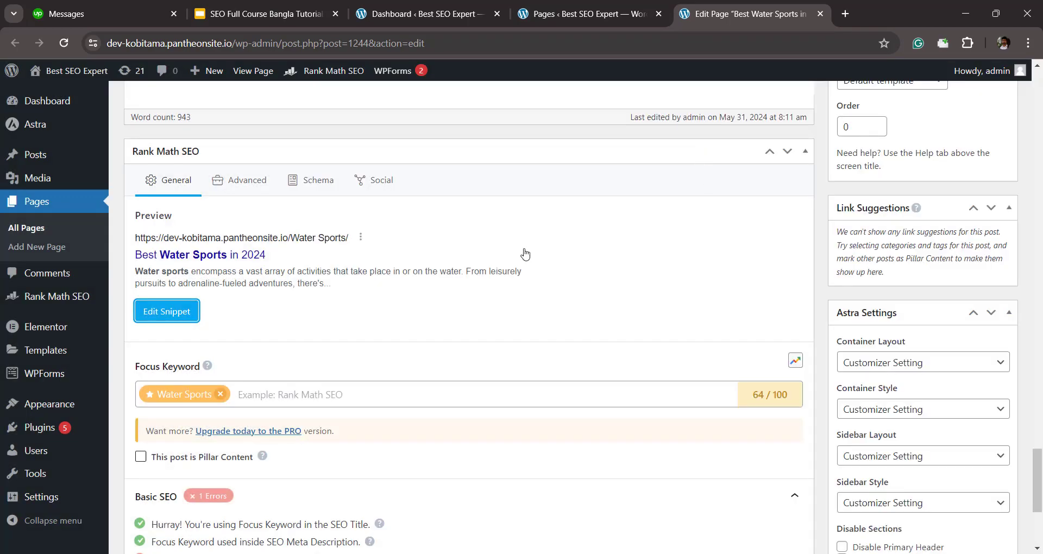
Step: Examine the page content's opening paragraph and the focus keyword "Water sports" at its start
{"action": "scroll", "coordinate": [524, 253], "scroll_direction": "up", "scroll_amount": 20}
{"action": "scroll", "coordinate": [525, 254], "scroll_direction": "up", "scroll_amount": 15}
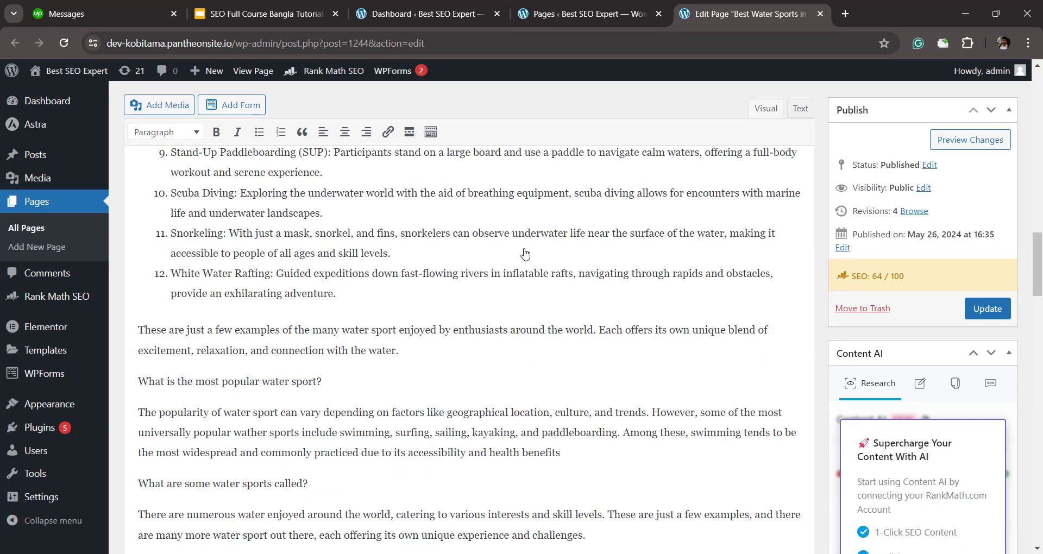
{"action": "scroll", "coordinate": [525, 253], "scroll_direction": "down", "scroll_amount": 8}
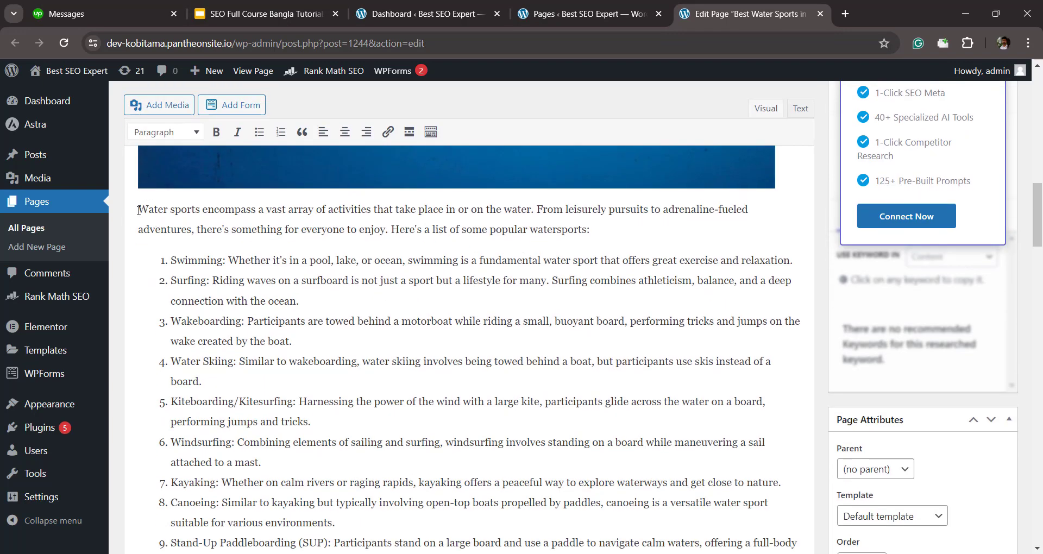
{"action": "left_click_drag", "start_coordinate": [139, 210], "coordinate": [590, 261]}
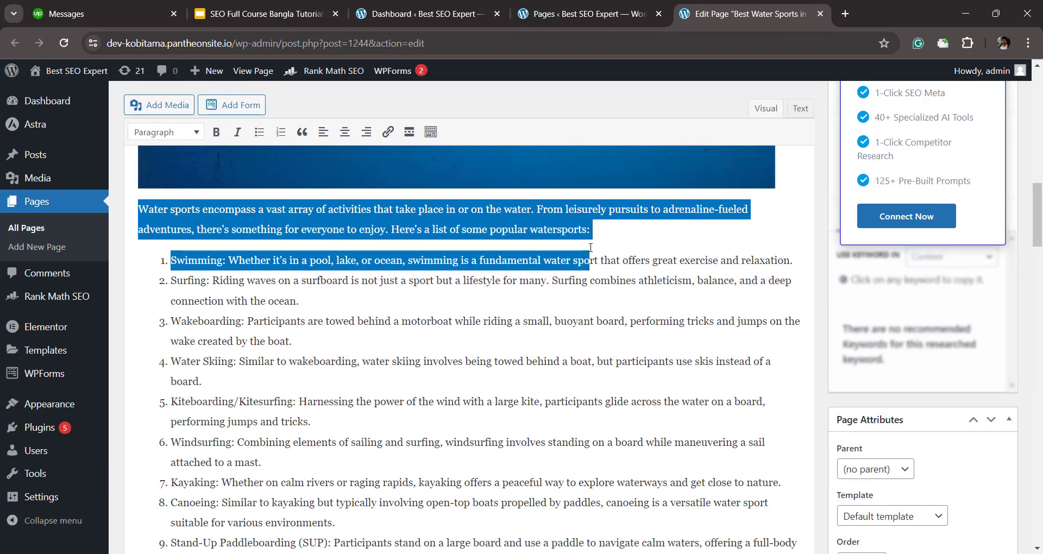
{"action": "left_click", "coordinate": [339, 234]}
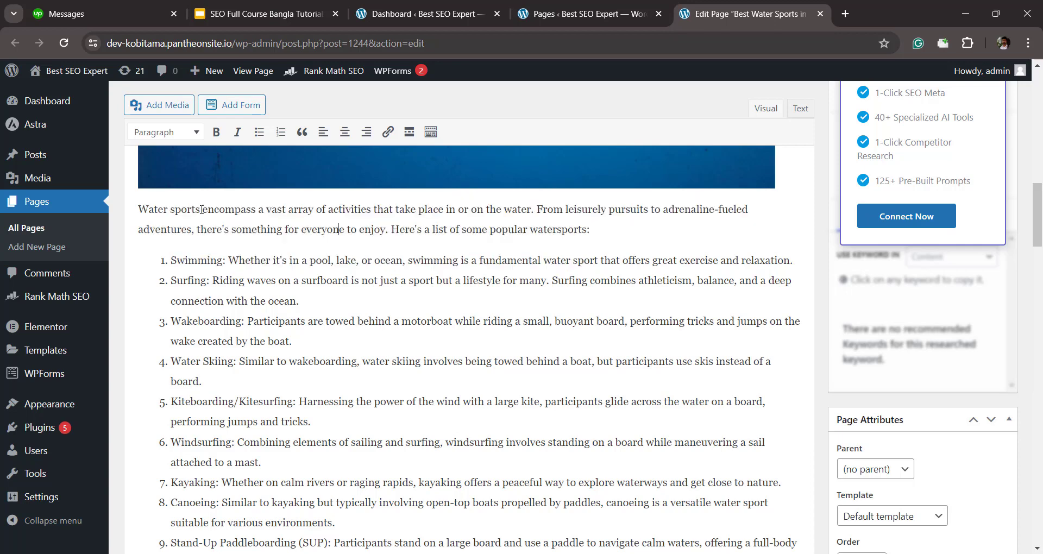
{"action": "left_click_drag", "start_coordinate": [202, 210], "coordinate": [129, 205]}
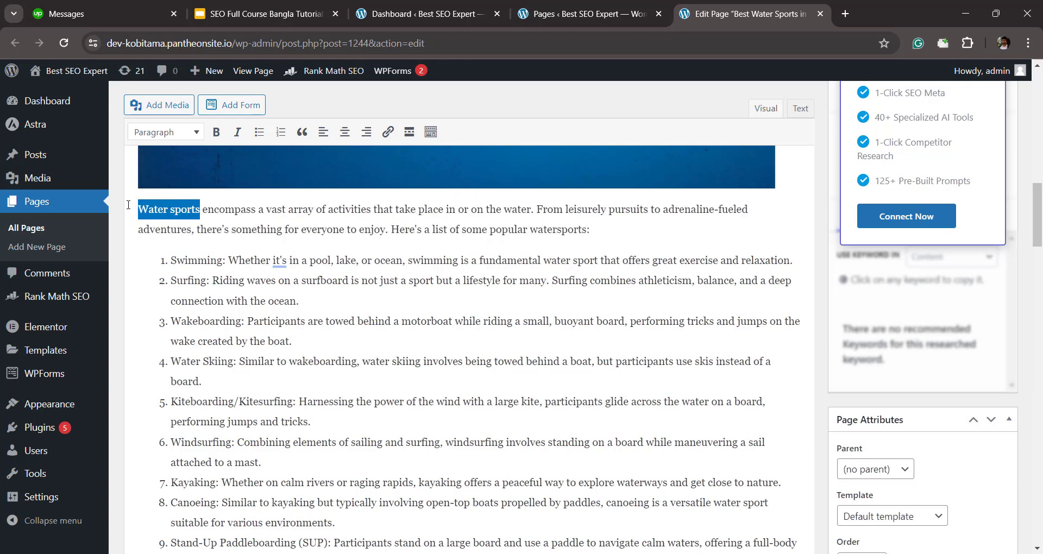
{"action": "left_click", "coordinate": [203, 210]}
{"action": "left_click_drag", "start_coordinate": [202, 210], "coordinate": [134, 208]}
{"action": "left_click", "coordinate": [318, 258]}
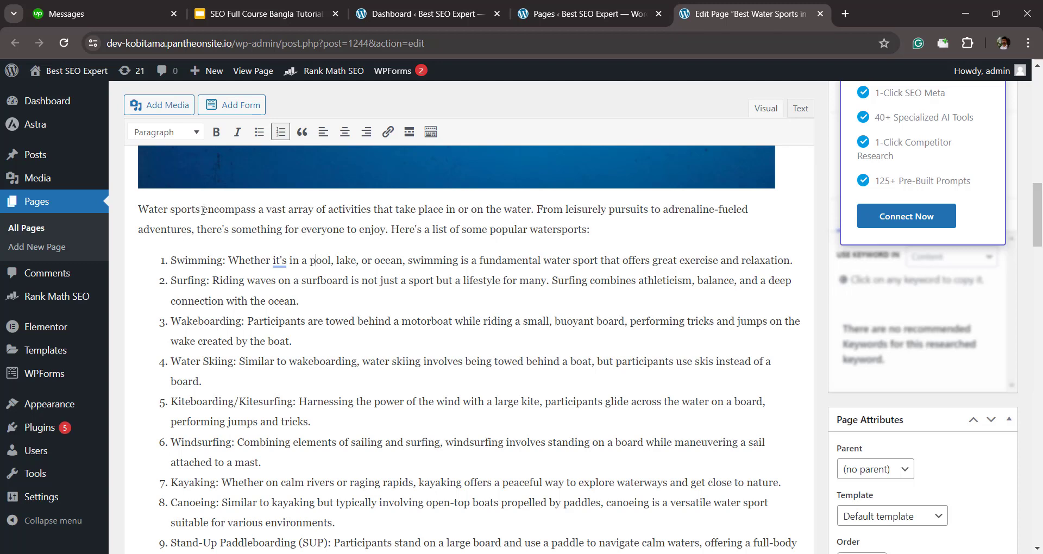
{"action": "left_click_drag", "start_coordinate": [202, 210], "coordinate": [150, 210]}
{"action": "left_click", "coordinate": [275, 287]}
{"action": "left_click", "coordinate": [136, 207]}
{"action": "left_click_drag", "start_coordinate": [140, 208], "coordinate": [219, 361]}
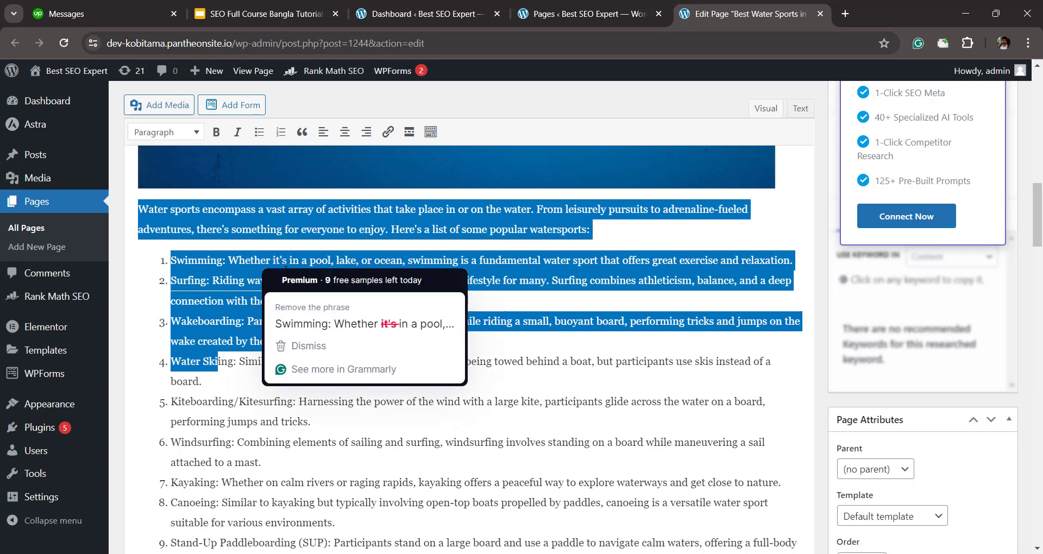
{"action": "left_click", "coordinate": [300, 229]}
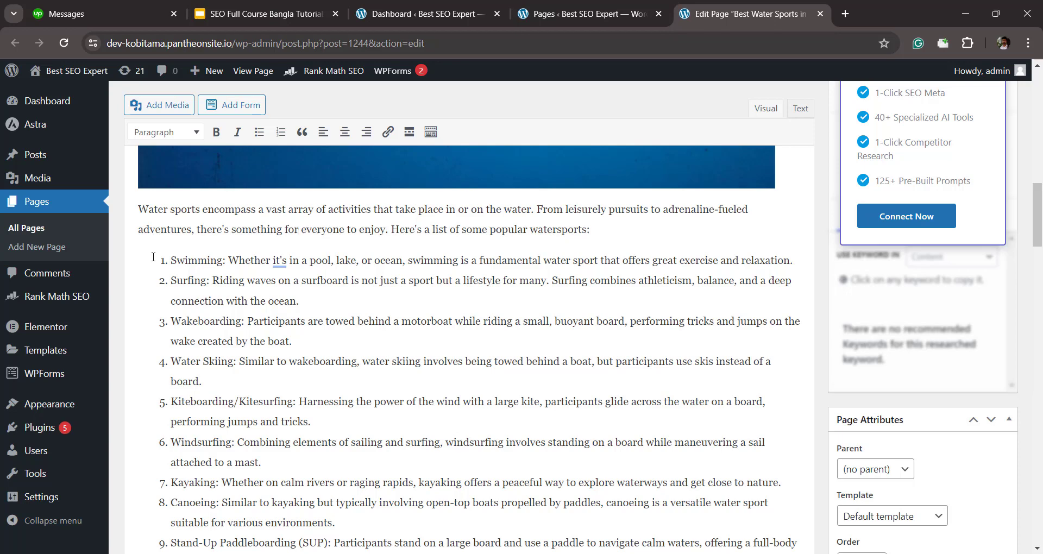
Step: Switch to the Google Slides presentation, show the Title slide, and return to the WordPress page editor
{"action": "left_click", "coordinate": [254, 15]}
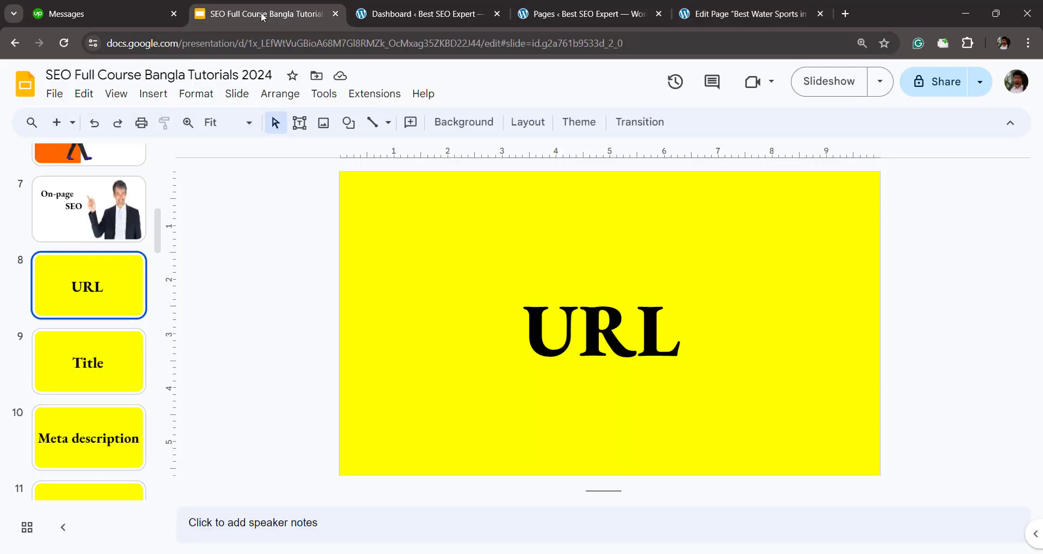
{"action": "left_click", "coordinate": [118, 363]}
{"action": "left_click", "coordinate": [710, 5]}
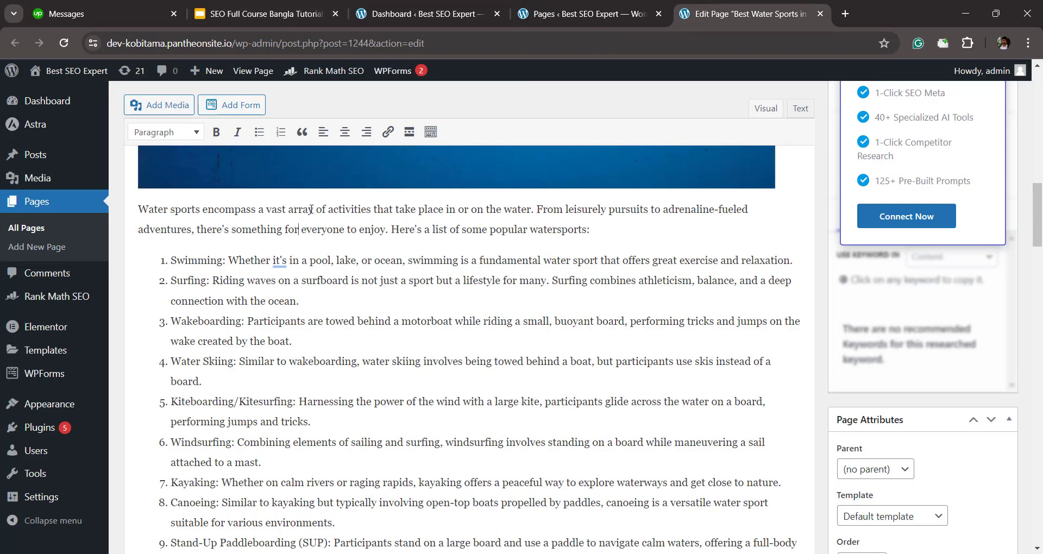
Step: Check the page title "Best Water Sports in 2024" for the focus keyword by highlighting "Water Sports" in it
{"action": "scroll", "coordinate": [313, 210], "scroll_direction": "up", "scroll_amount": 10}
{"action": "scroll", "coordinate": [314, 225], "scroll_direction": "down", "scroll_amount": 3}
{"action": "scroll", "coordinate": [313, 225], "scroll_direction": "down", "scroll_amount": 1}
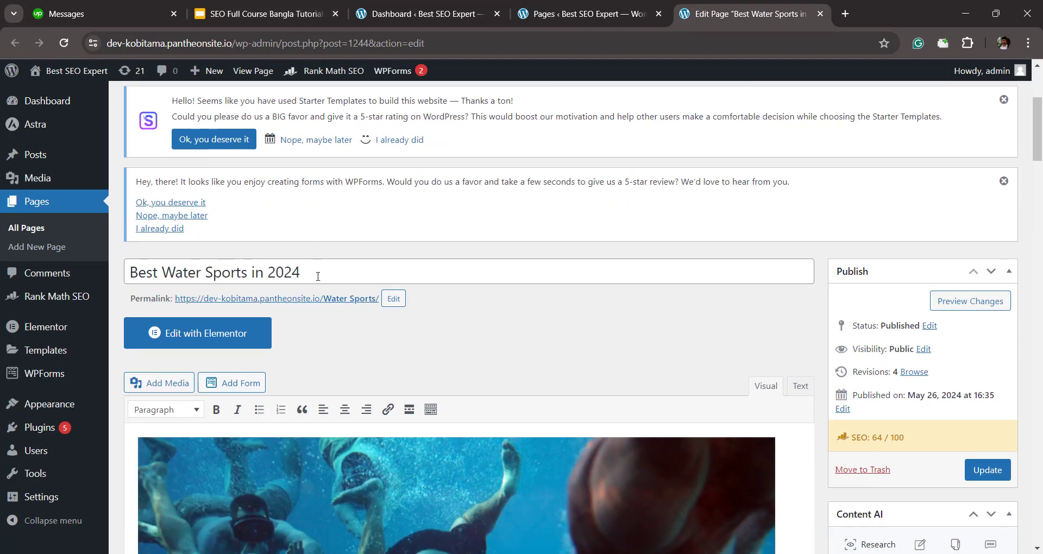
{"action": "left_click_drag", "start_coordinate": [326, 275], "coordinate": [132, 277]}
{"action": "left_click", "coordinate": [213, 268]}
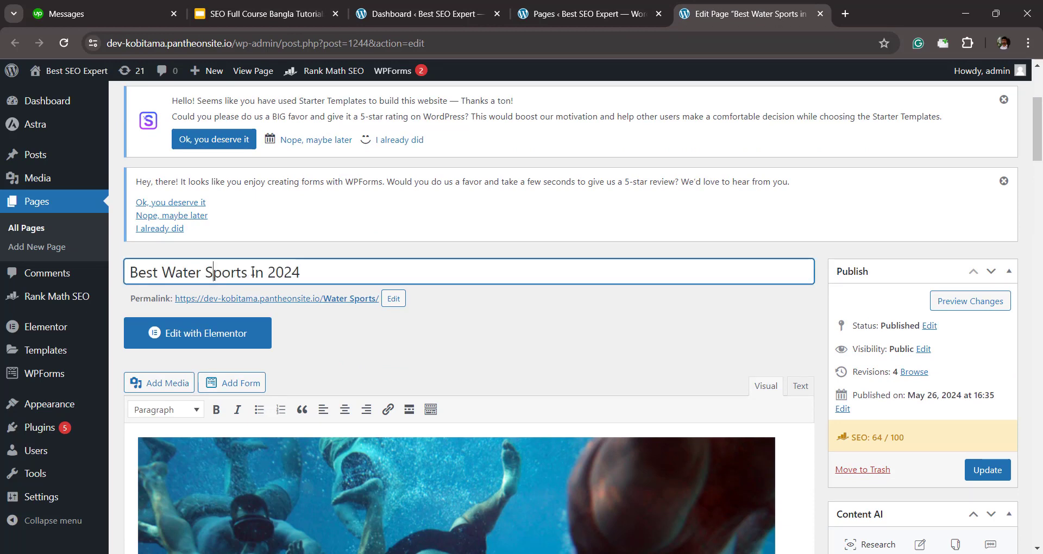
{"action": "left_click_drag", "start_coordinate": [247, 272], "coordinate": [168, 272]}
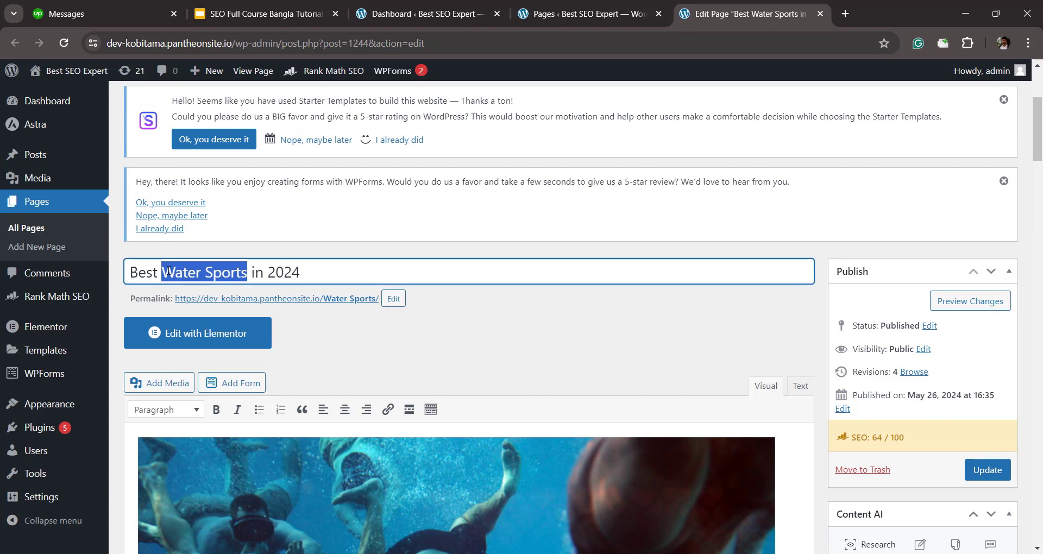
Step: Show the Meta description slide in the Google Slides presentation and return to the WordPress page editor
{"action": "left_click", "coordinate": [255, 13]}
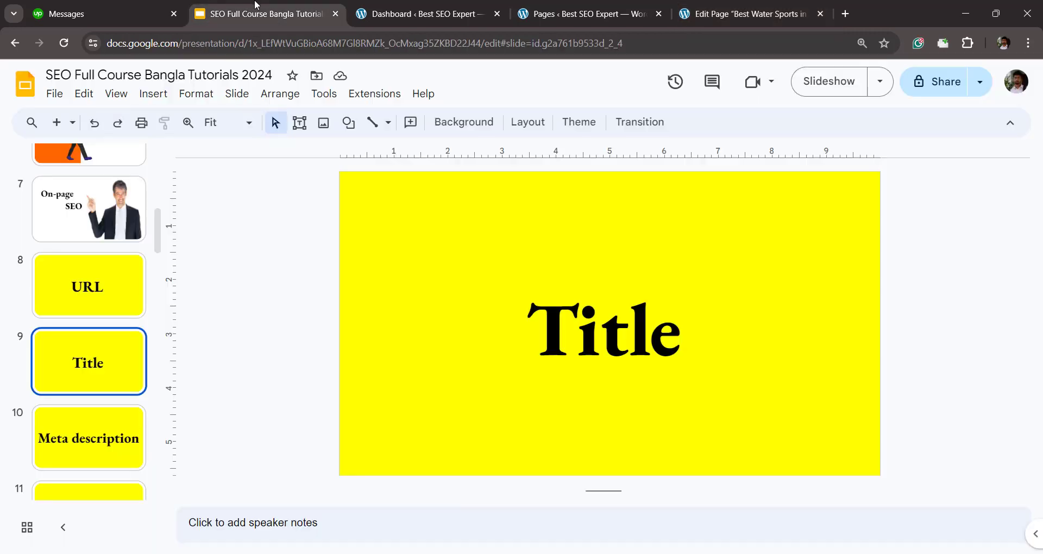
{"action": "left_click", "coordinate": [102, 446]}
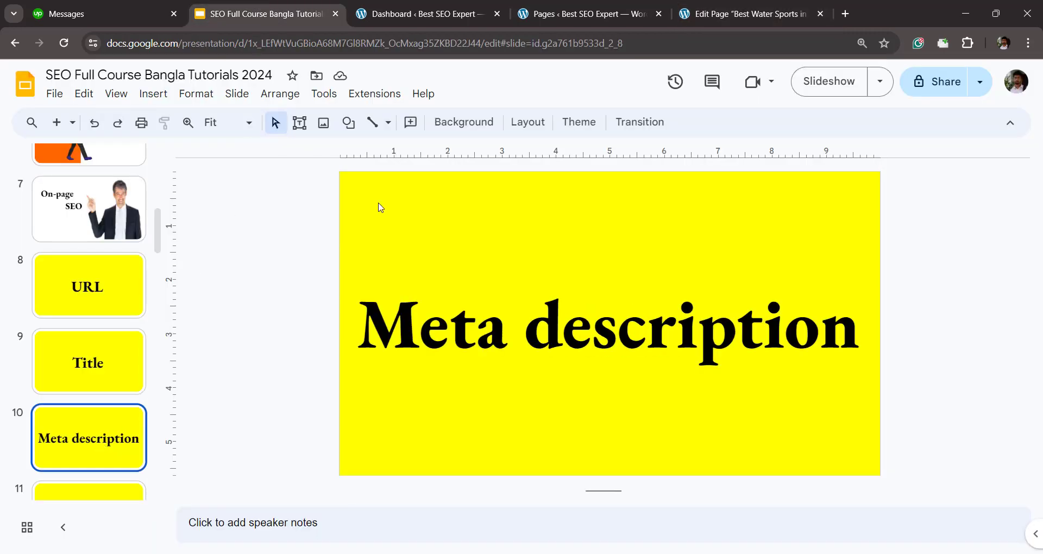
{"action": "left_click", "coordinate": [744, 5]}
Step: Look through the page content down to the Rank Math SEO snippet preview
{"action": "left_click", "coordinate": [503, 352]}
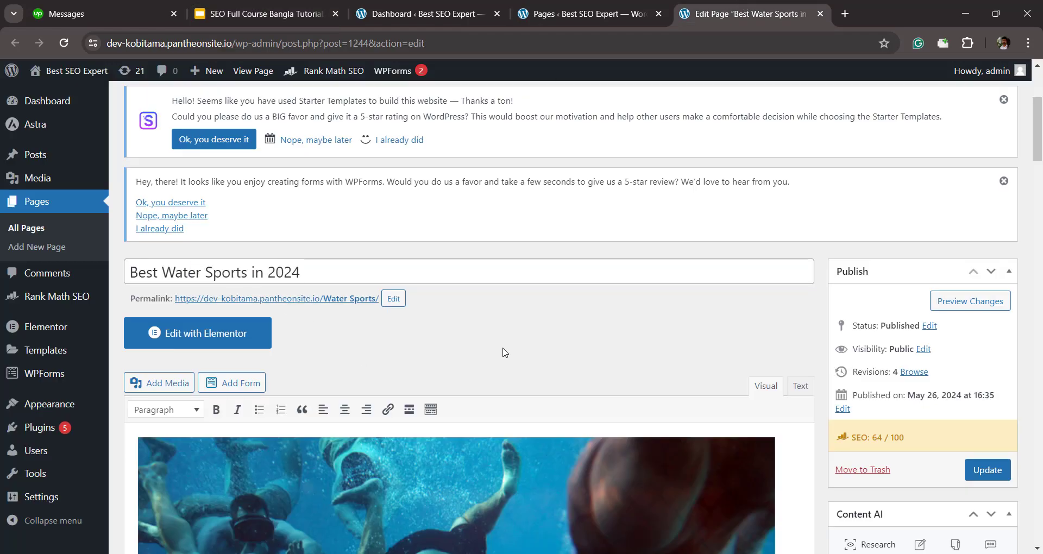
{"action": "scroll", "coordinate": [504, 352], "scroll_direction": "down", "scroll_amount": 15}
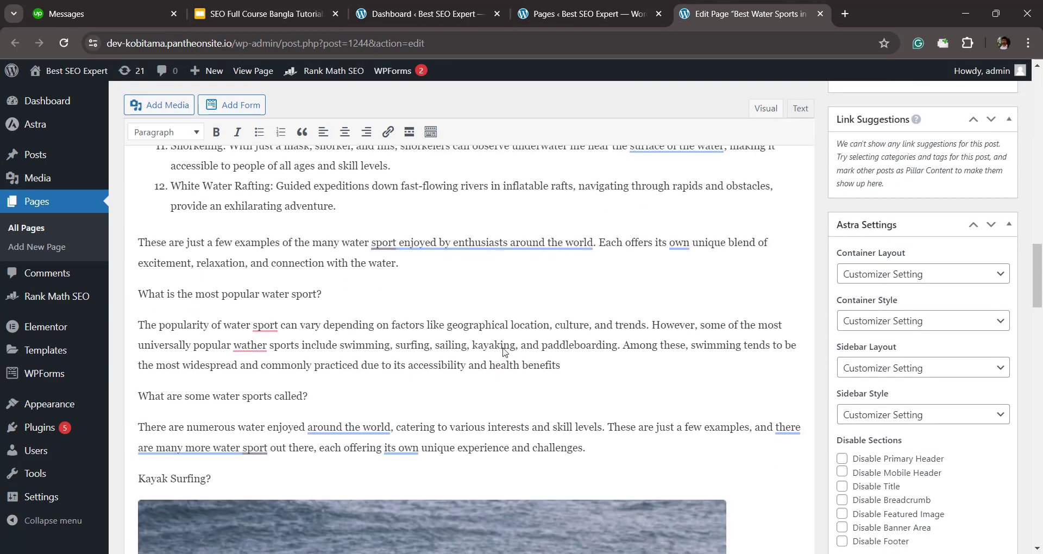
{"action": "scroll", "coordinate": [503, 353], "scroll_direction": "down", "scroll_amount": 15}
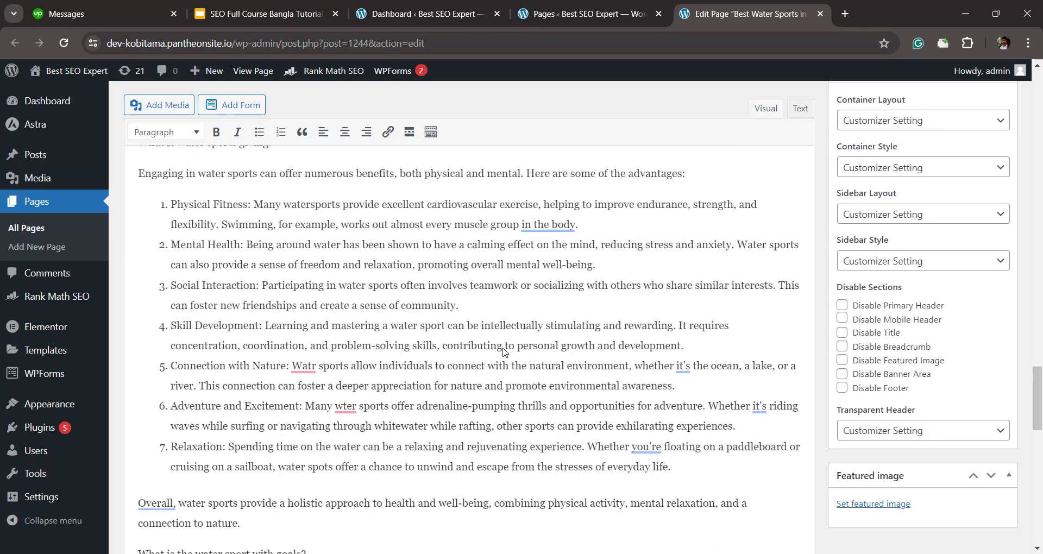
{"action": "scroll", "coordinate": [504, 352], "scroll_direction": "down", "scroll_amount": 3}
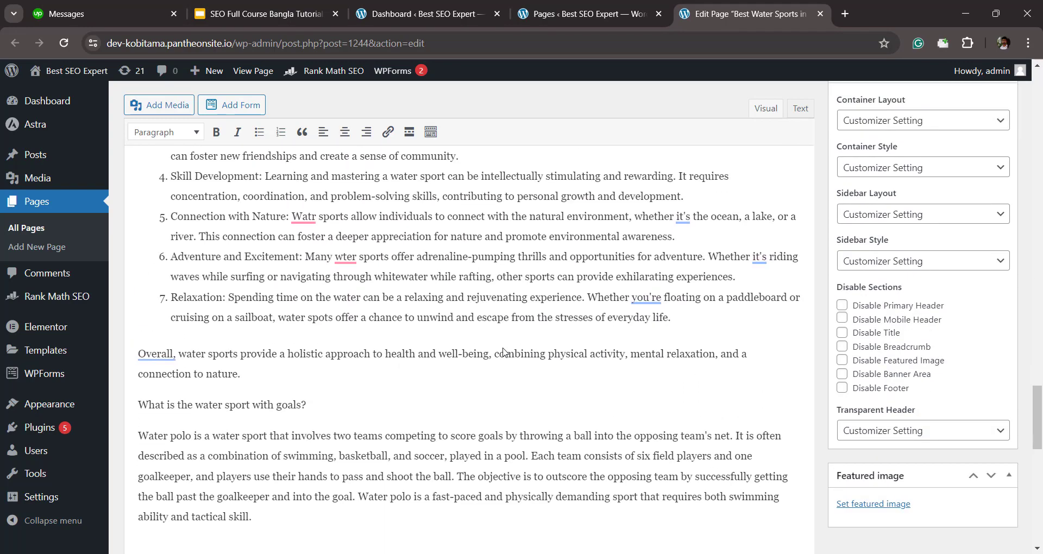
{"action": "scroll", "coordinate": [504, 352], "scroll_direction": "down", "scroll_amount": 10}
{"action": "scroll", "coordinate": [505, 352], "scroll_direction": "up", "scroll_amount": 3}
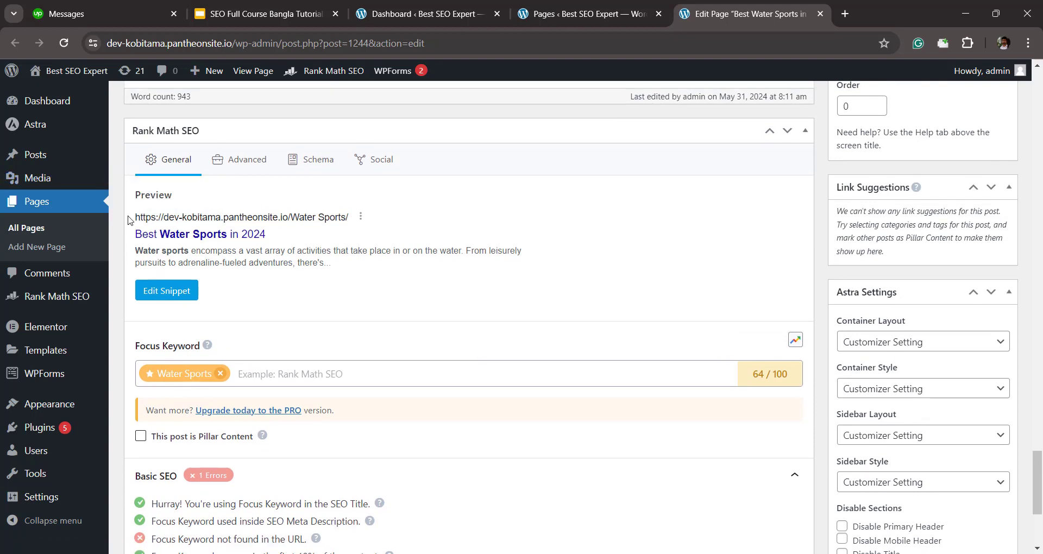
Step: Capture the Rank Math snippet preview, outline its URL, title and description with red rectangles, and discard the capture
{"action": "left_click", "coordinate": [857, 553]}
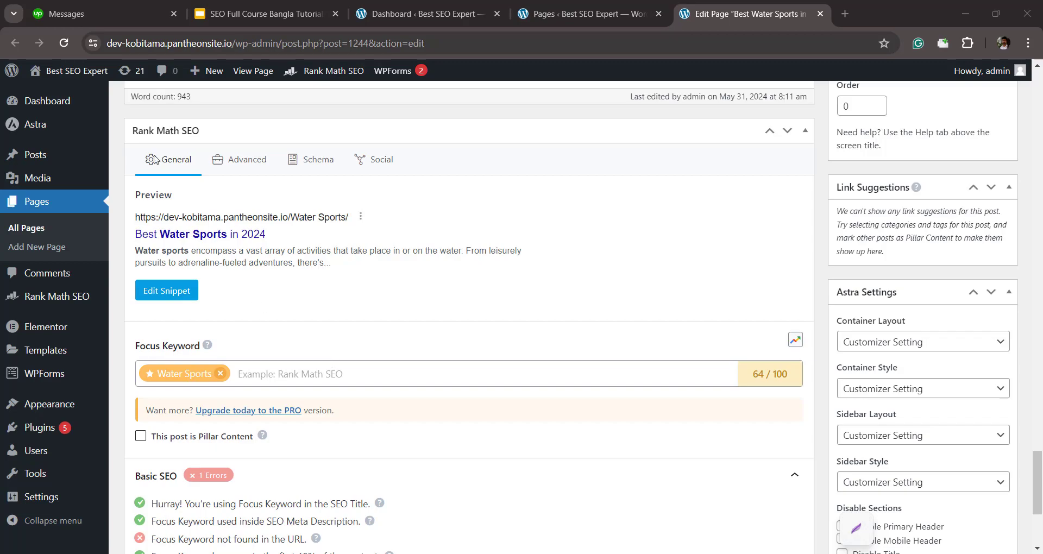
{"action": "key", "text": "Print"}
{"action": "left_click_drag", "start_coordinate": [124, 115], "coordinate": [830, 368]}
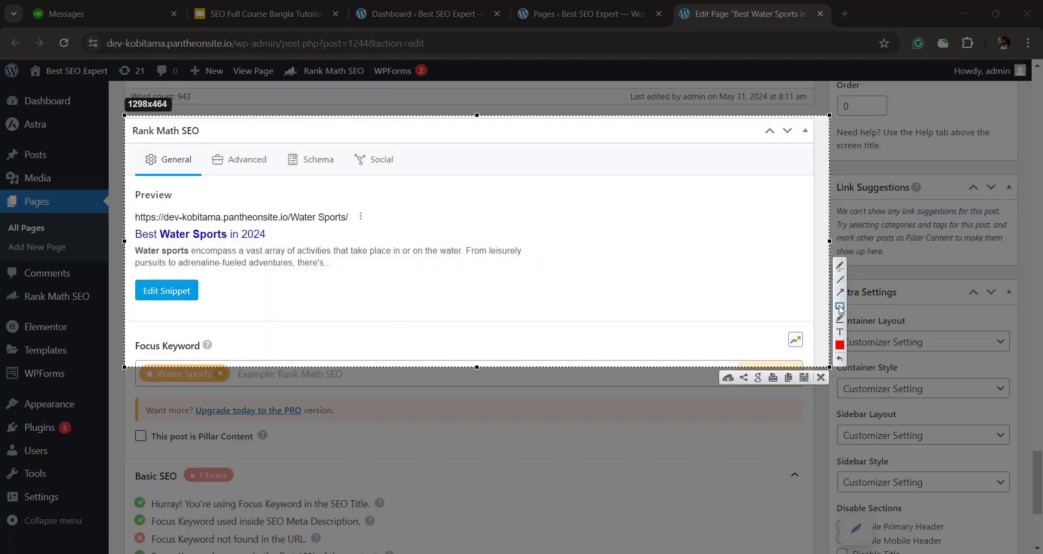
{"action": "left_click", "coordinate": [840, 307]}
{"action": "mouse_move", "coordinate": [132, 205]}
{"action": "left_mouse_down"}
{"action": "mouse_move", "coordinate": [134, 224]}
{"action": "mouse_move", "coordinate": [287, 235]}
{"action": "mouse_move", "coordinate": [389, 225]}
{"action": "left_mouse_up"}
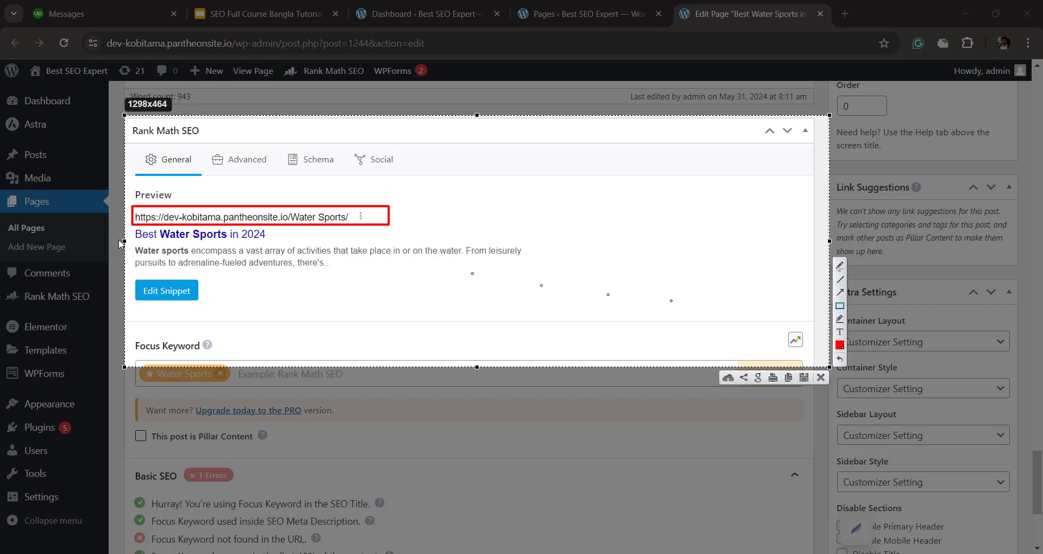
{"action": "left_click_drag", "start_coordinate": [130, 227], "coordinate": [429, 242]}
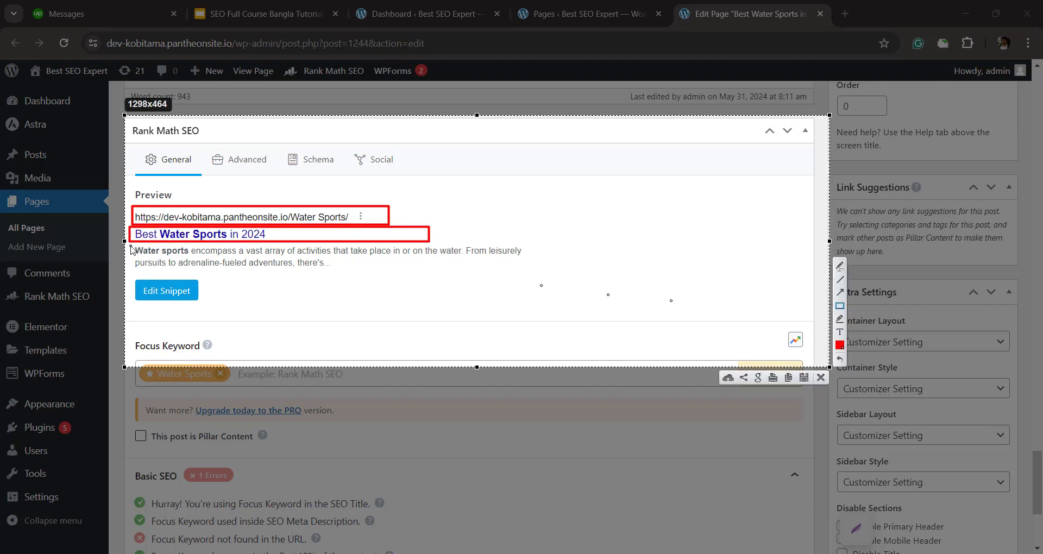
{"action": "left_click_drag", "start_coordinate": [132, 249], "coordinate": [546, 277]}
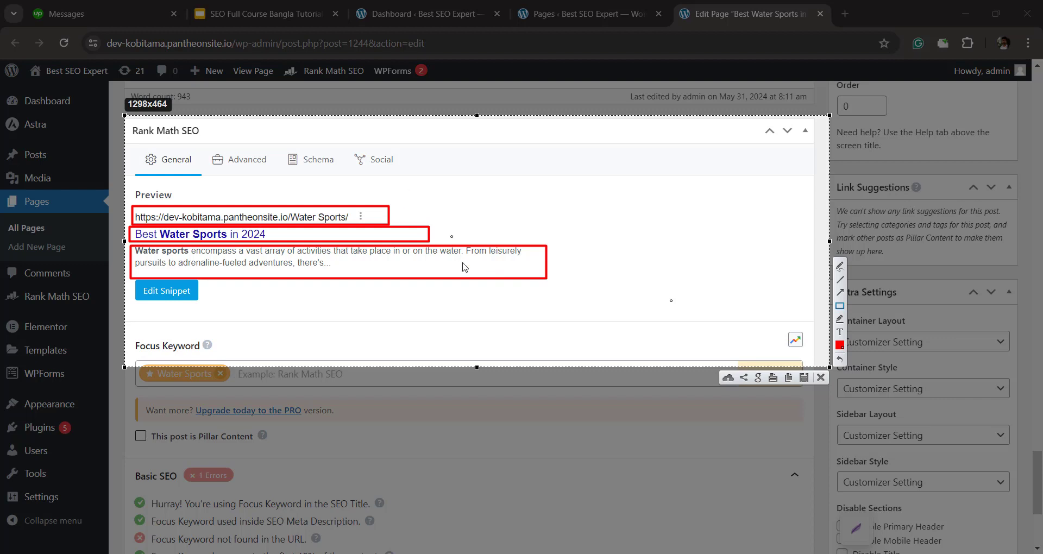
{"action": "left_click", "coordinate": [820, 377]}
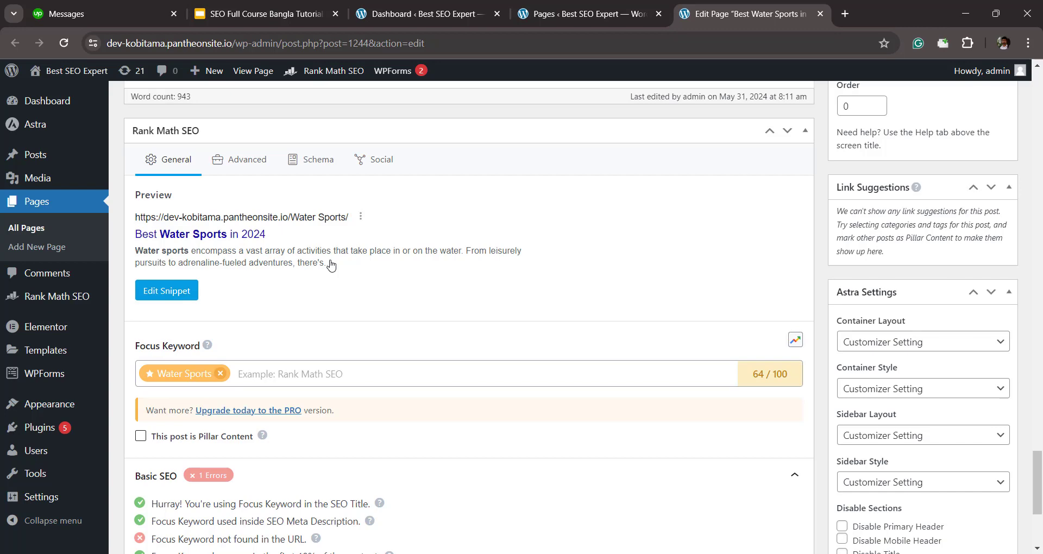
Step: Highlight the URL, title and description together in the snippet preview to review them, and clear the selection
{"action": "scroll", "coordinate": [332, 263], "scroll_direction": "up", "scroll_amount": 3}
{"action": "scroll", "coordinate": [332, 264], "scroll_direction": "down", "scroll_amount": 3}
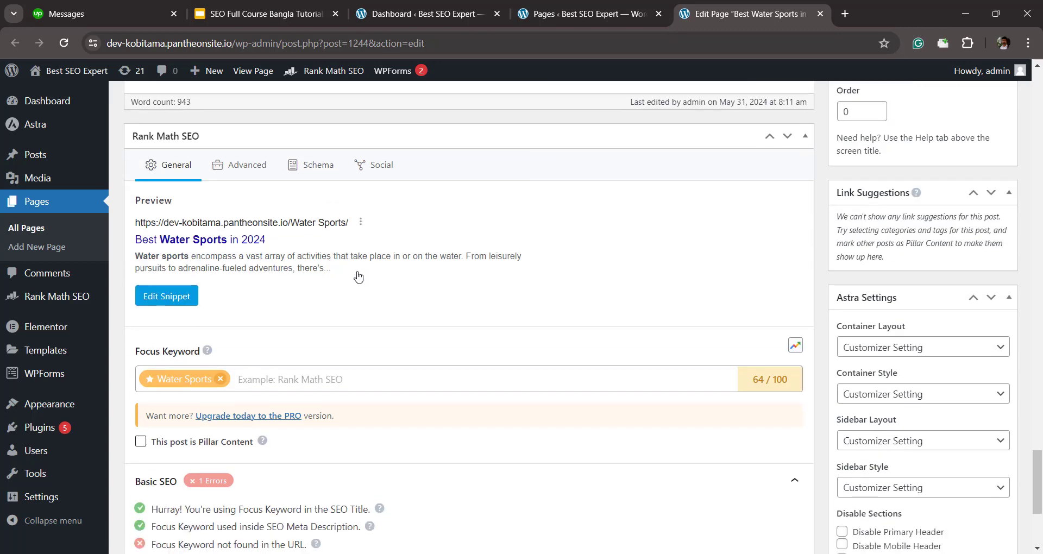
{"action": "left_click_drag", "start_coordinate": [358, 277], "coordinate": [142, 198]}
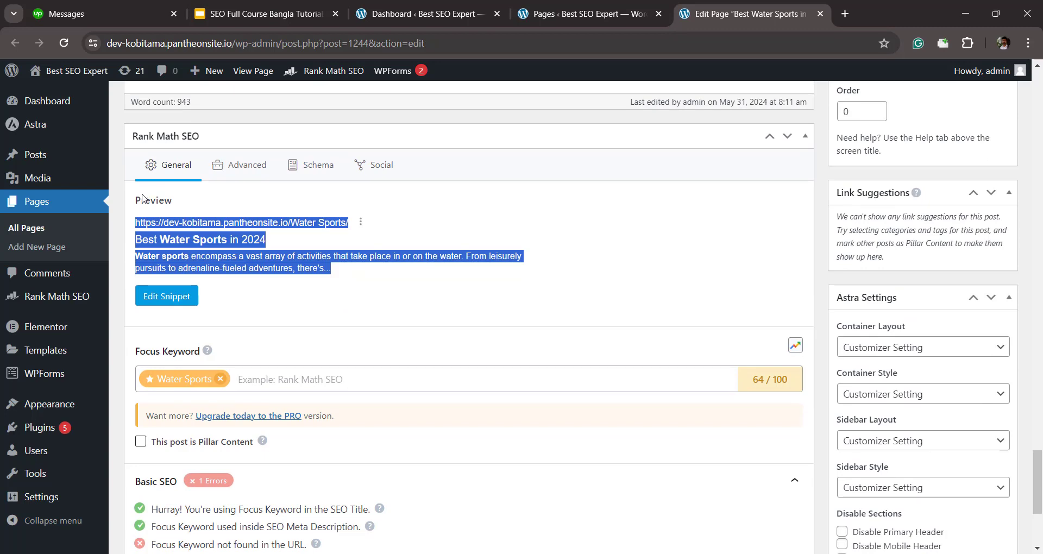
{"action": "left_click", "coordinate": [509, 158]}
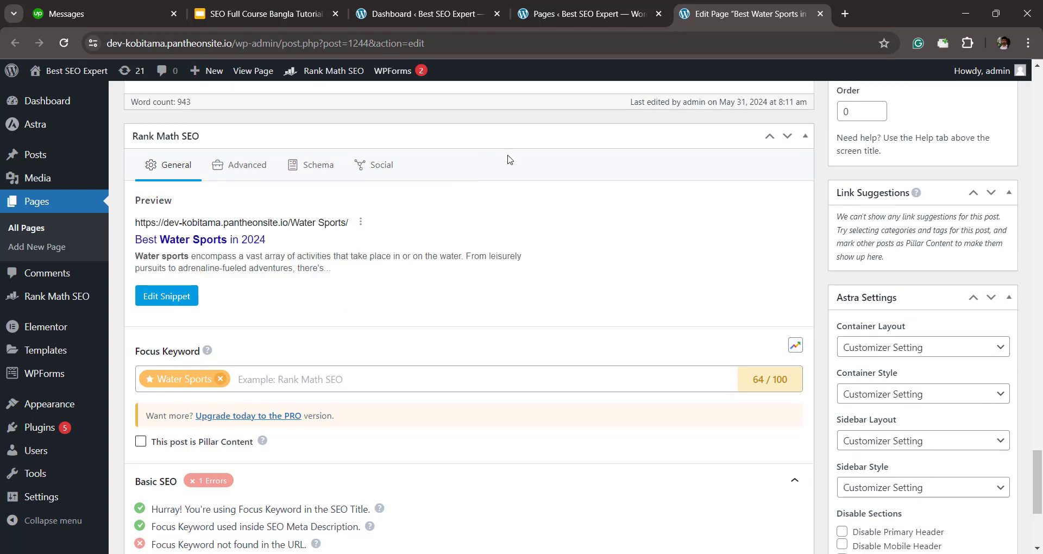
Step: Switch to the Google Slides presentation and review the URL, Title and Meta description slides
{"action": "left_click", "coordinate": [240, 16]}
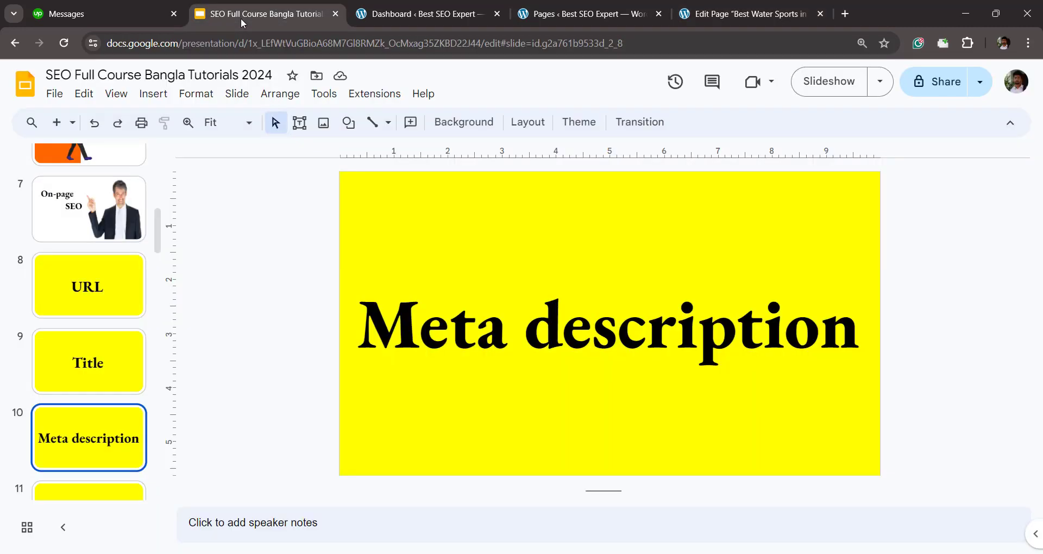
{"action": "left_click", "coordinate": [128, 284]}
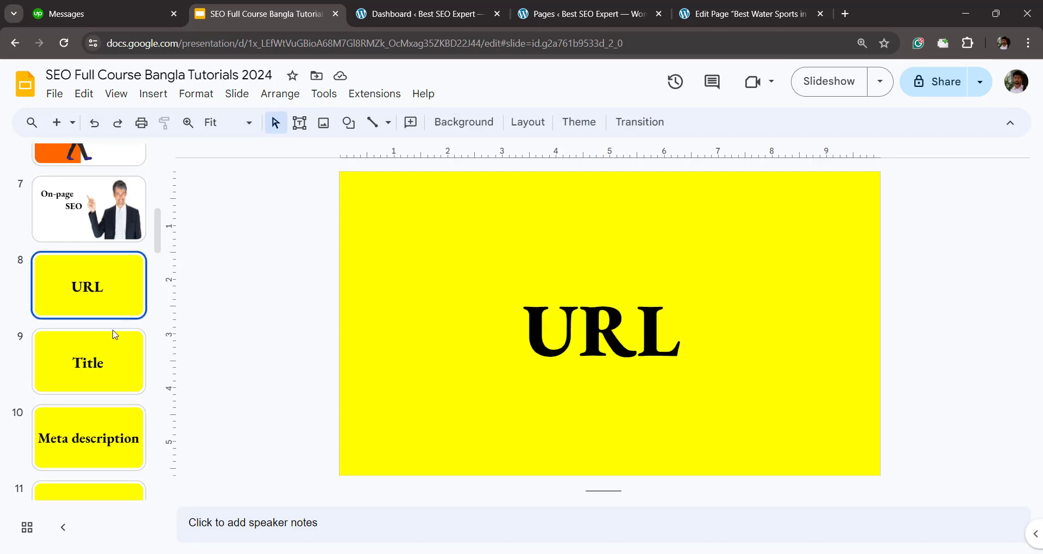
{"action": "left_click", "coordinate": [102, 377]}
{"action": "left_click", "coordinate": [111, 458]}
Step: Look ahead at the Heading Tag and following slides, and return to the Content slide
{"action": "key", "text": "Down"}
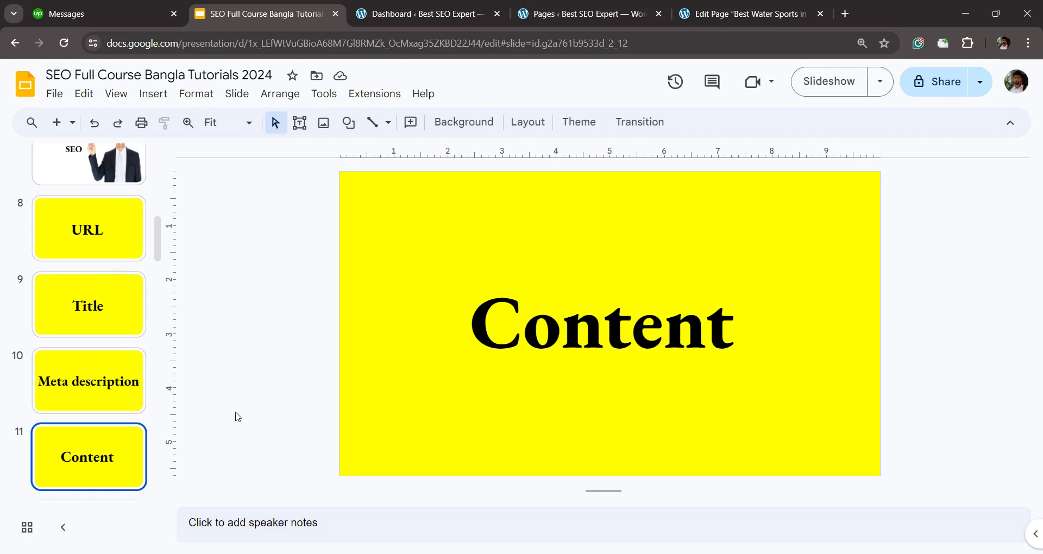
{"action": "key", "text": "Down"}
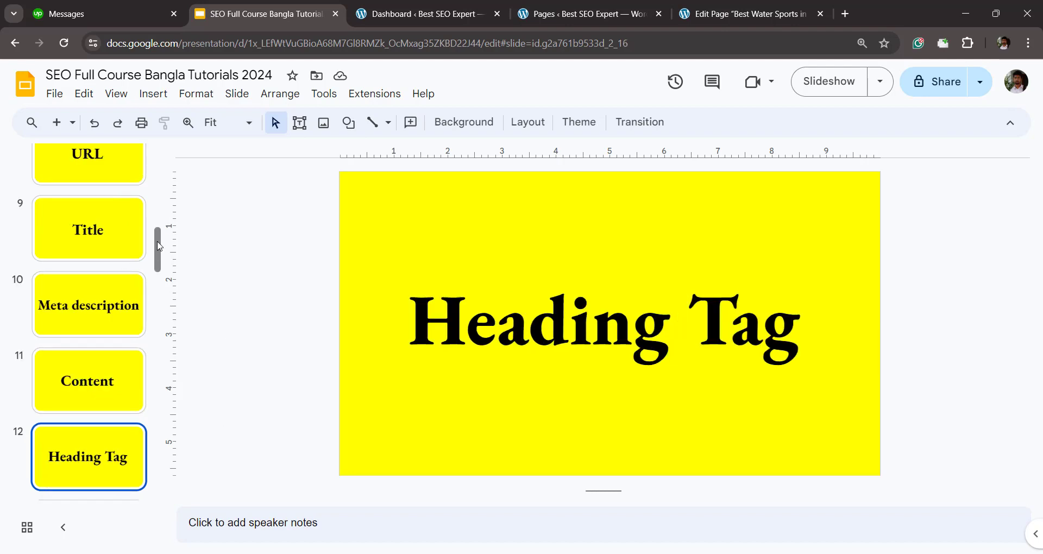
{"action": "left_click_drag", "start_coordinate": [159, 250], "coordinate": [159, 269]}
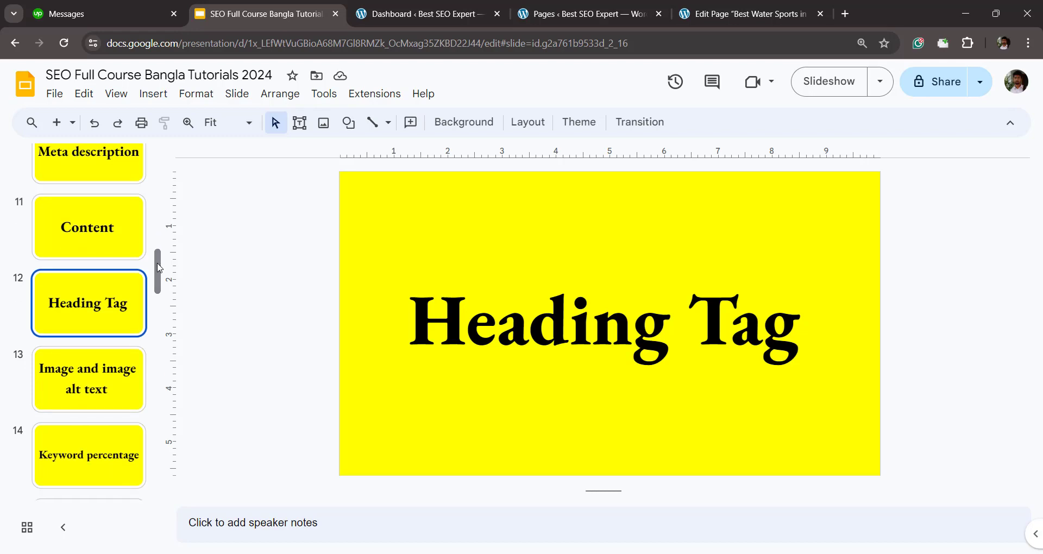
{"action": "left_click", "coordinate": [125, 220]}
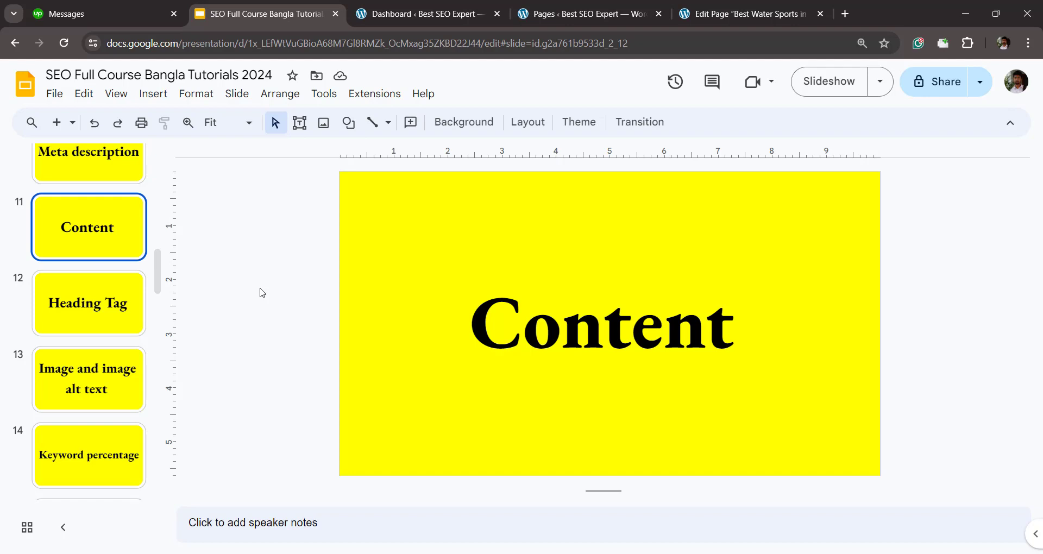
Step: View the Heading Tag slide, switch to the WordPress page editor, and highlight the page title "Best Water Sports in 2024"
{"action": "left_click", "coordinate": [117, 304]}
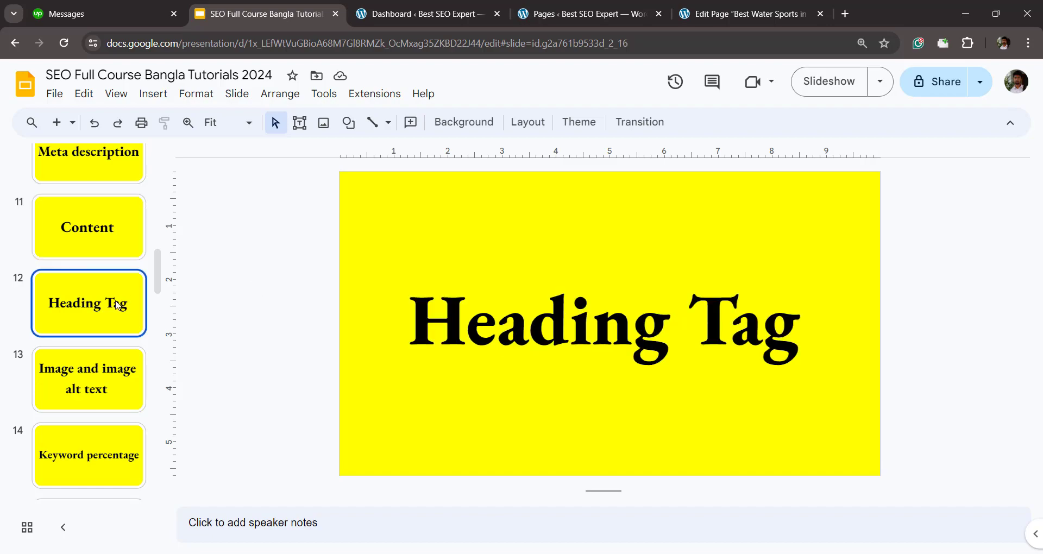
{"action": "left_click", "coordinate": [760, 4]}
{"action": "scroll", "coordinate": [444, 236], "scroll_direction": "up", "scroll_amount": 15}
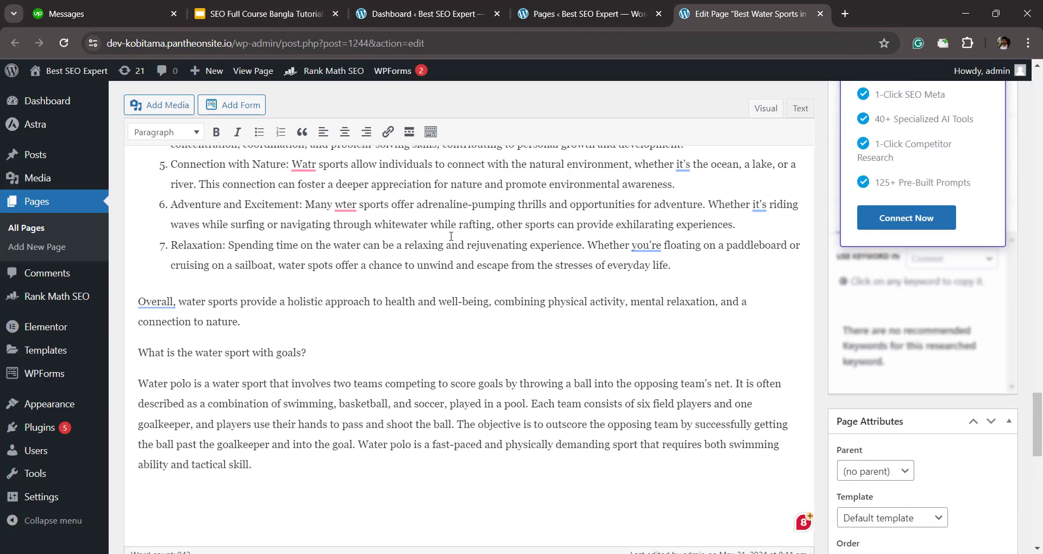
{"action": "scroll", "coordinate": [444, 237], "scroll_direction": "up", "scroll_amount": 20}
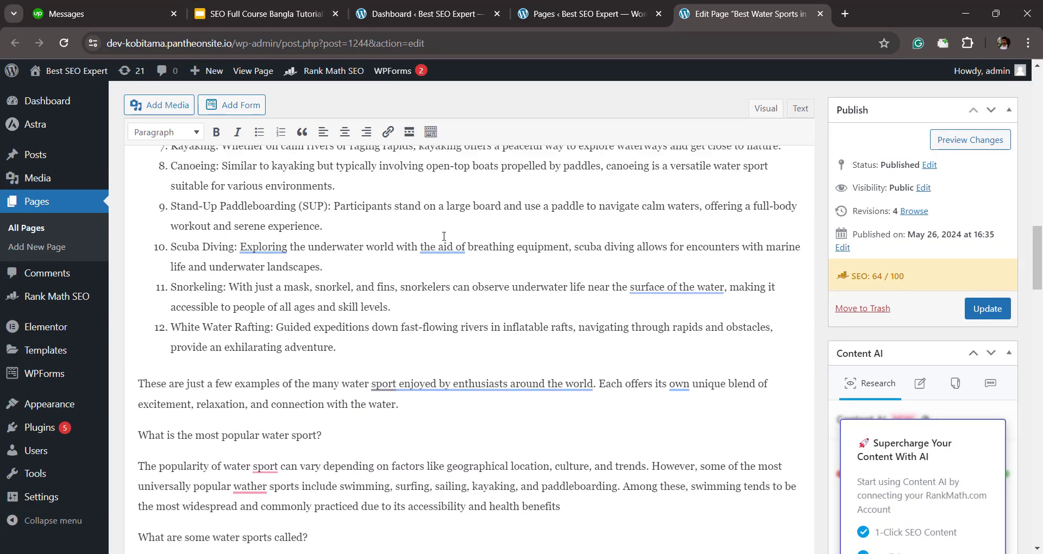
{"action": "scroll", "coordinate": [444, 236], "scroll_direction": "up", "scroll_amount": 6}
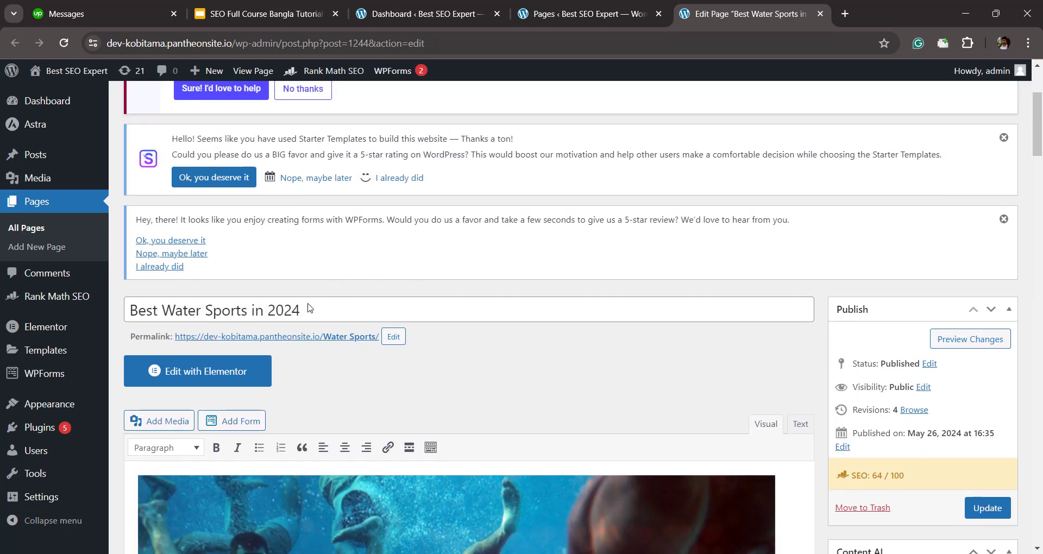
{"action": "left_click_drag", "start_coordinate": [311, 316], "coordinate": [133, 315]}
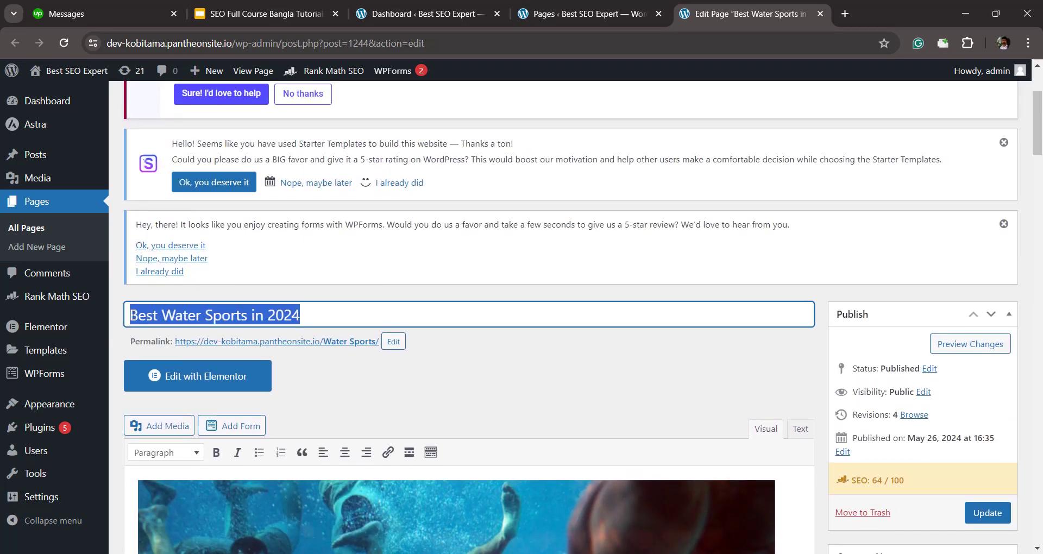
{"action": "left_click_drag", "start_coordinate": [303, 316], "coordinate": [129, 315]}
Step: Format the line "What is the most popular water sport?" in the page content as Heading 2
{"action": "scroll", "coordinate": [424, 279], "scroll_direction": "down", "scroll_amount": 6}
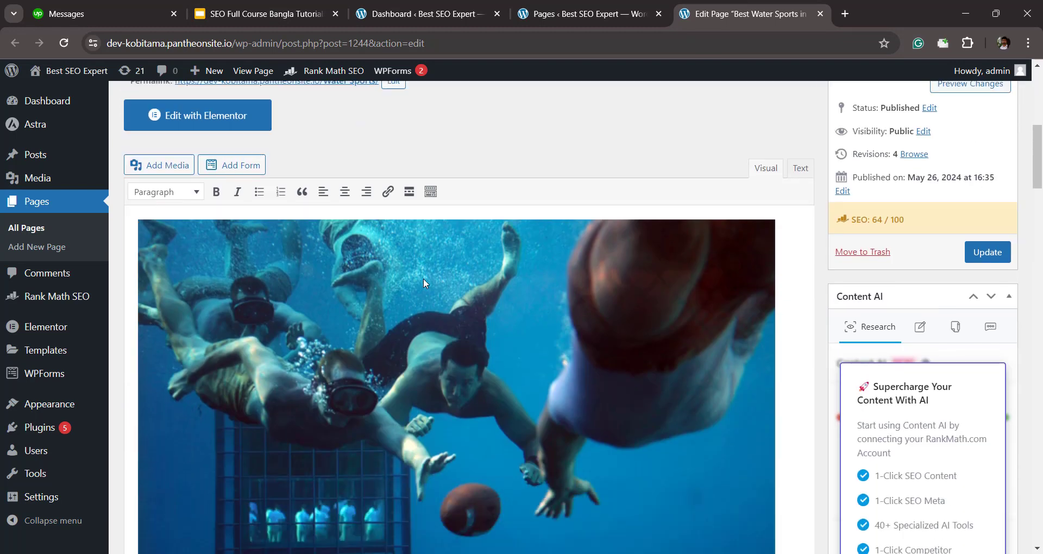
{"action": "scroll", "coordinate": [424, 280], "scroll_direction": "down", "scroll_amount": 6}
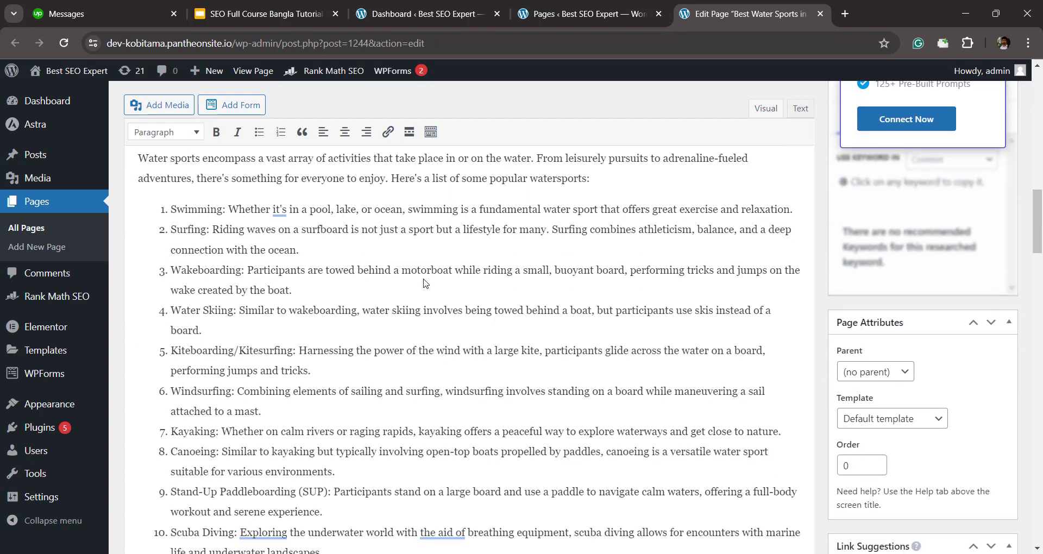
{"action": "scroll", "coordinate": [424, 280], "scroll_direction": "down", "scroll_amount": 4}
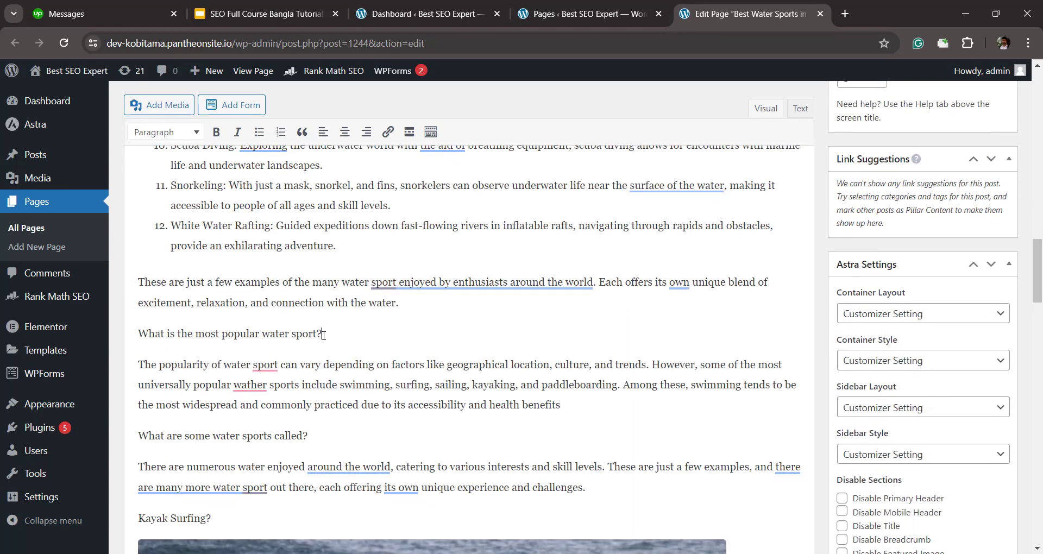
{"action": "left_click_drag", "start_coordinate": [323, 334], "coordinate": [137, 334]}
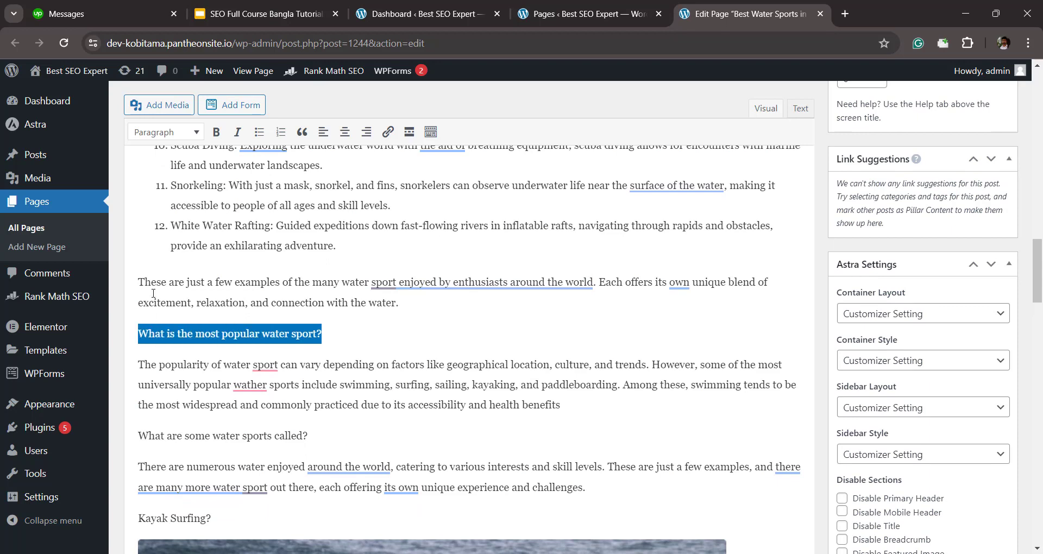
{"action": "left_click", "coordinate": [190, 136]}
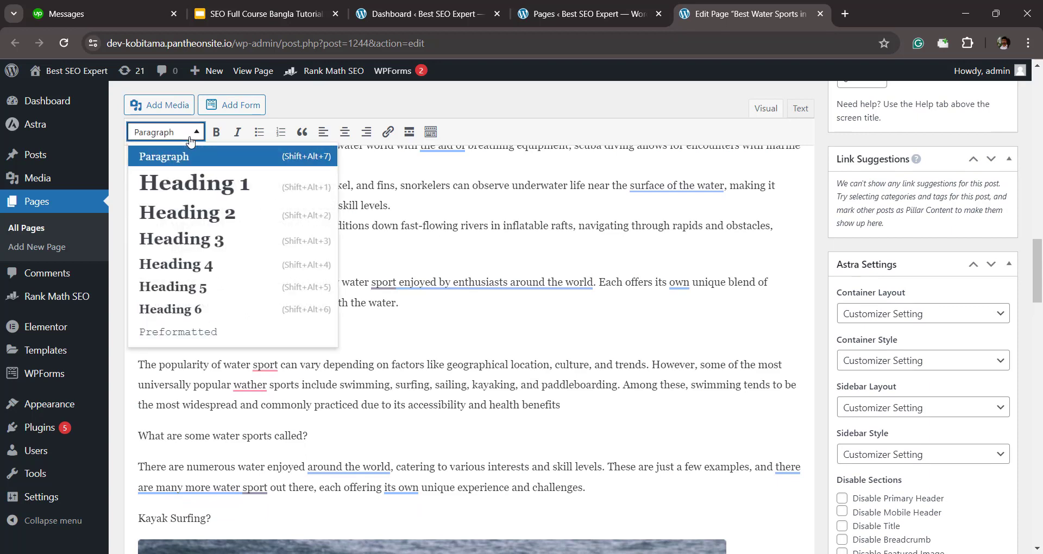
{"action": "left_click", "coordinate": [185, 213]}
{"action": "left_click", "coordinate": [383, 356]}
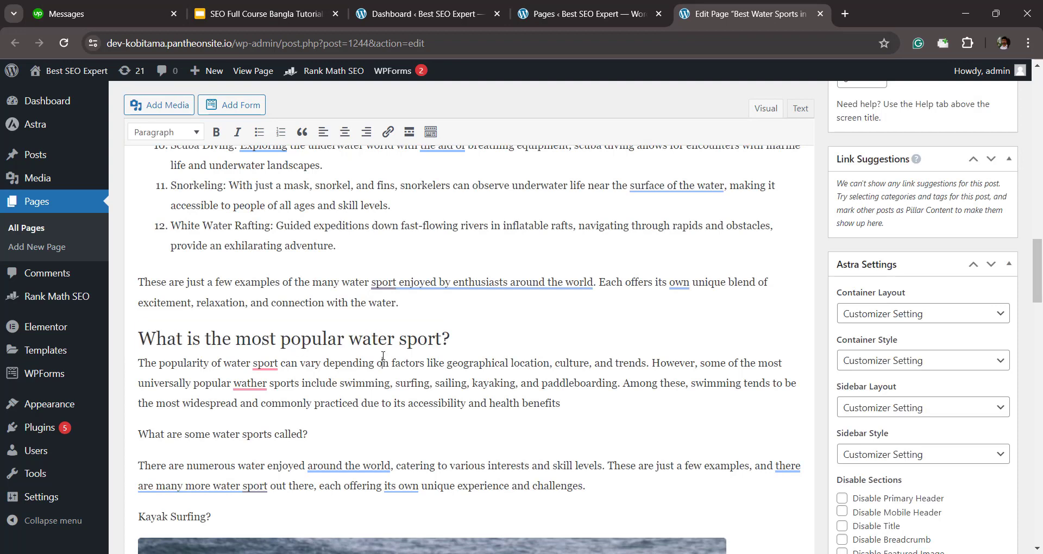
Step: Format the line "What are some water sports called?" as Heading 3
{"action": "scroll", "coordinate": [383, 355], "scroll_direction": "down", "scroll_amount": 3}
{"action": "left_click_drag", "start_coordinate": [340, 294], "coordinate": [136, 296]}
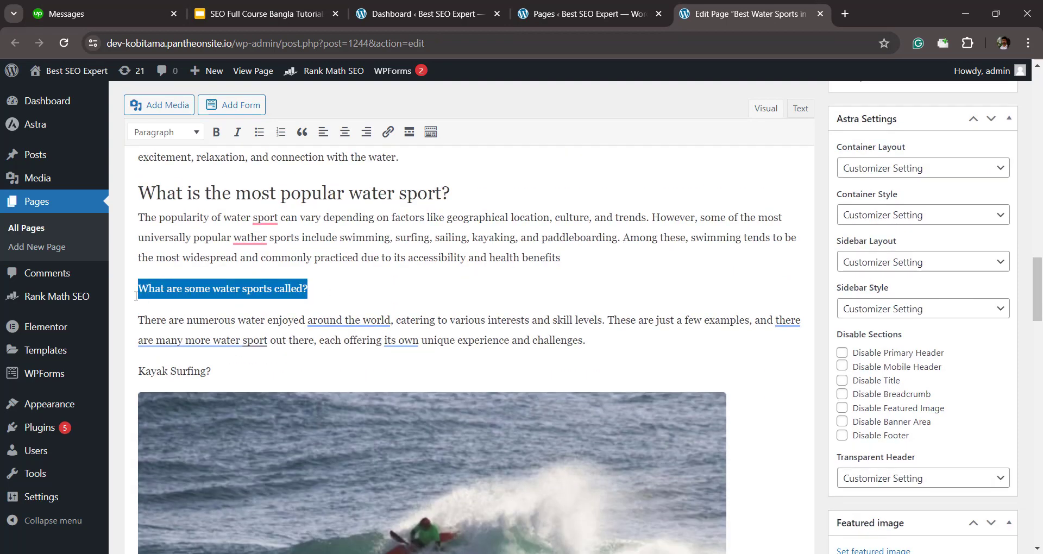
{"action": "left_click", "coordinate": [163, 132]}
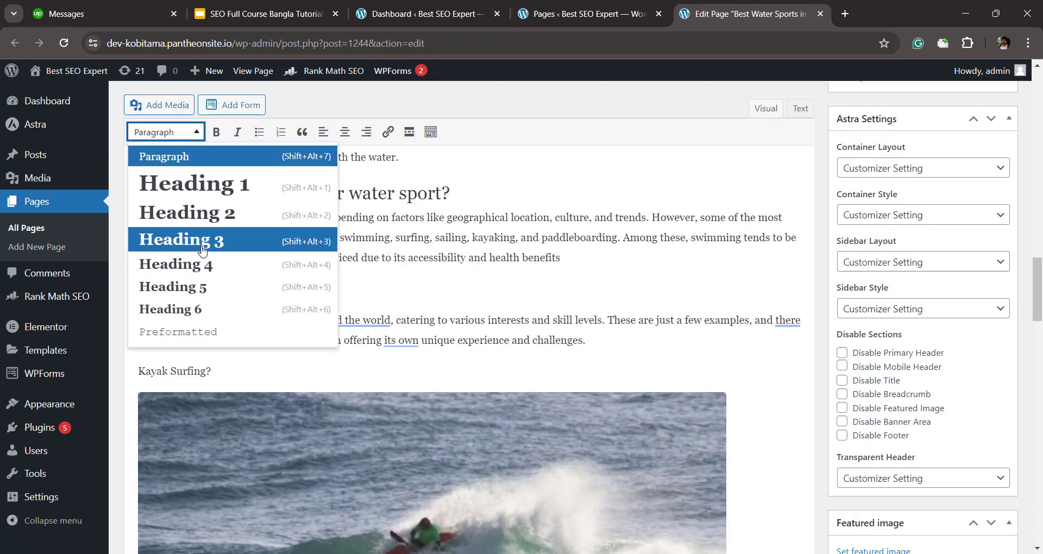
{"action": "left_click", "coordinate": [202, 250]}
{"action": "left_click", "coordinate": [337, 287]}
Step: Format the line "what is water sports?" below the kayak surfing paragraph as Heading 4
{"action": "scroll", "coordinate": [338, 287], "scroll_direction": "down", "scroll_amount": 10}
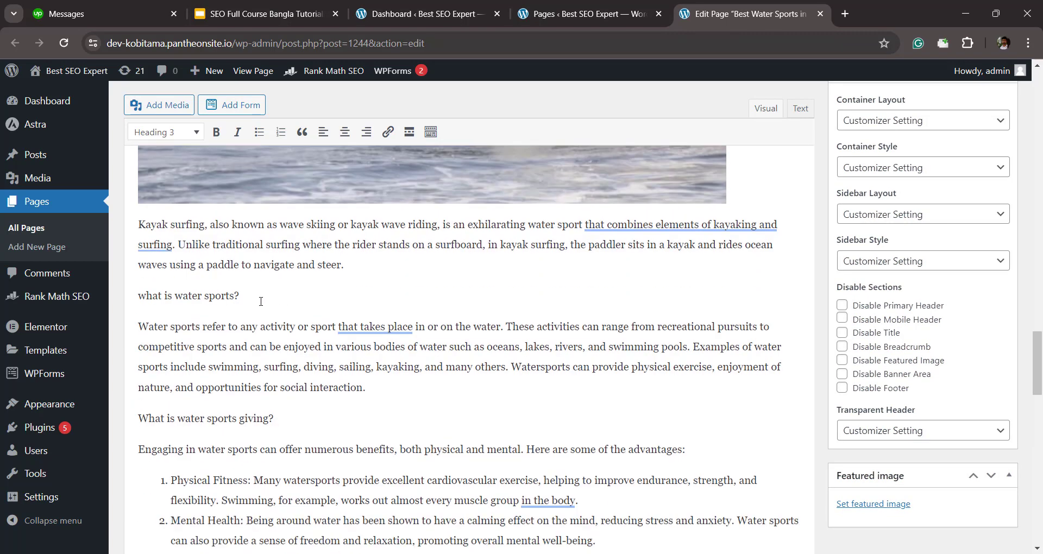
{"action": "left_click_drag", "start_coordinate": [261, 301], "coordinate": [137, 298]}
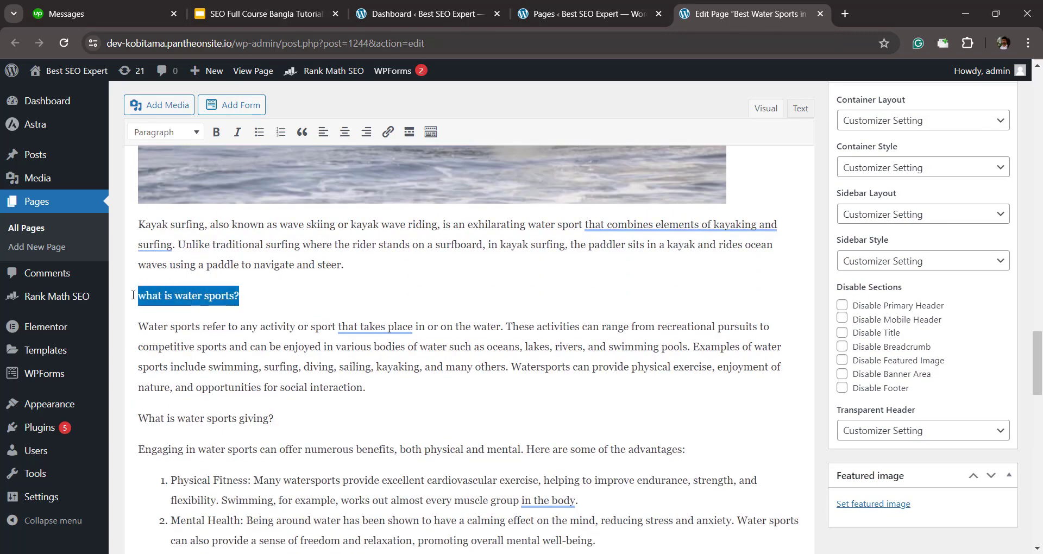
{"action": "left_click", "coordinate": [180, 132]}
{"action": "left_click", "coordinate": [209, 265]}
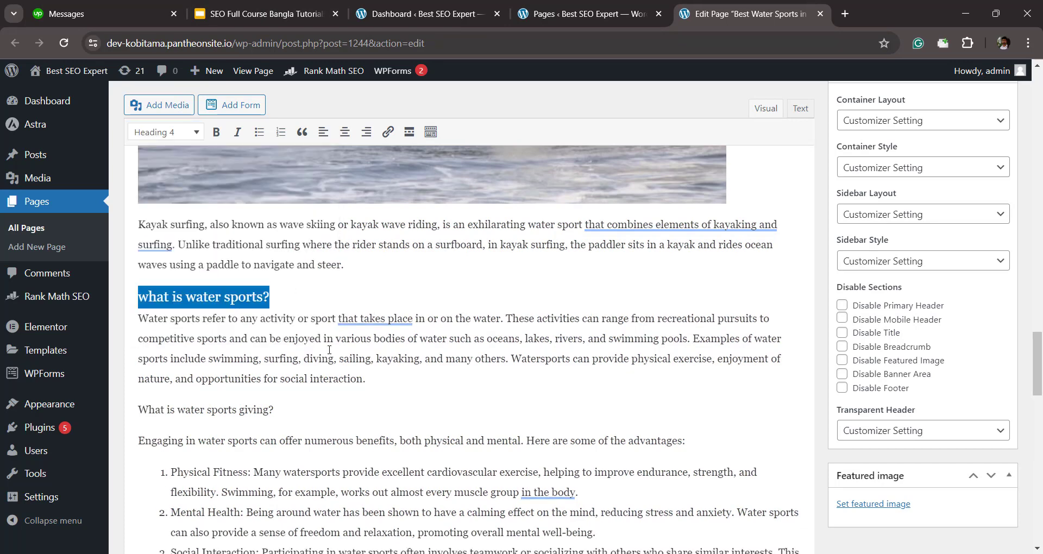
{"action": "left_click", "coordinate": [330, 350]}
Step: Format the line "What is water sports giving?" as Heading 4
{"action": "scroll", "coordinate": [329, 350], "scroll_direction": "down", "scroll_amount": 2}
{"action": "left_click_drag", "start_coordinate": [274, 304], "coordinate": [167, 305]}
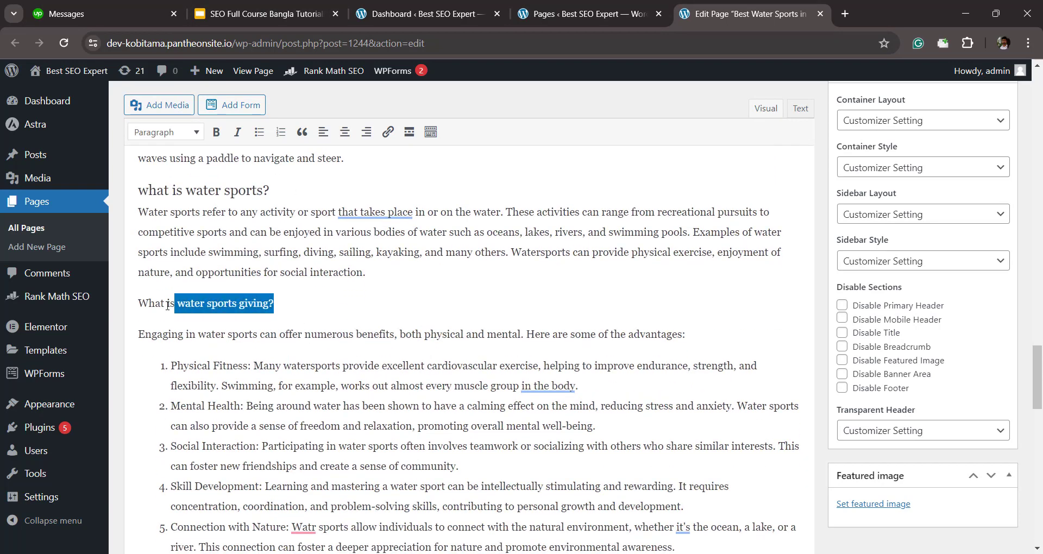
{"action": "left_click", "coordinate": [180, 133]}
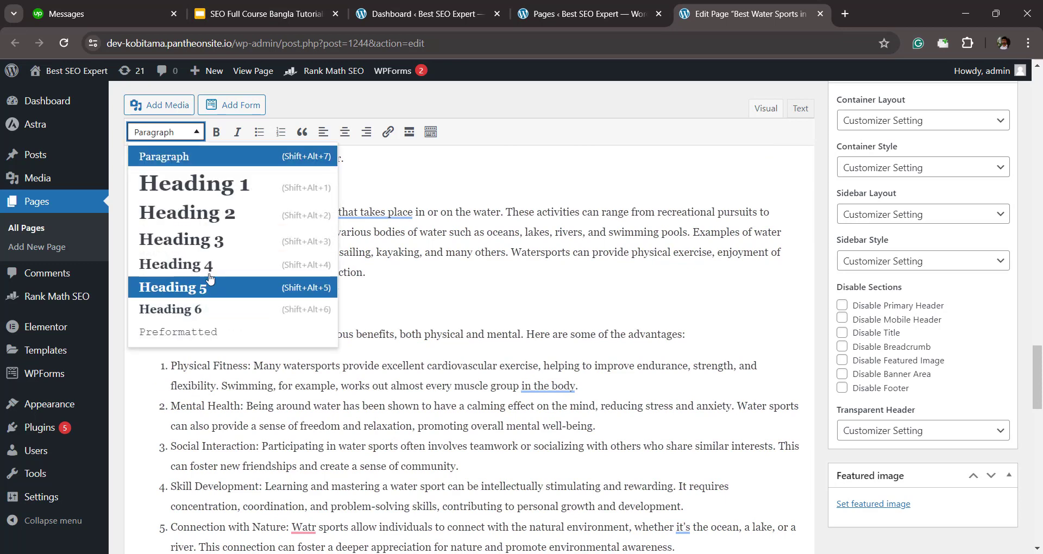
{"action": "left_click", "coordinate": [209, 265]}
{"action": "left_click", "coordinate": [311, 344]}
Step: Format the line "What is the water sport with goals?" near the end of the content as Heading 4
{"action": "scroll", "coordinate": [310, 344], "scroll_direction": "down", "scroll_amount": 7}
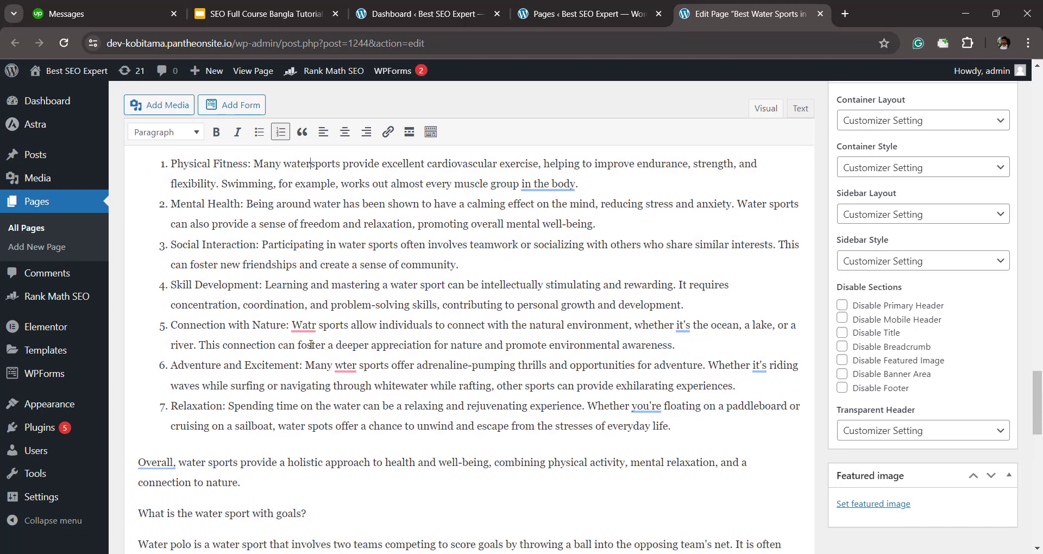
{"action": "left_click_drag", "start_coordinate": [306, 335], "coordinate": [138, 335]}
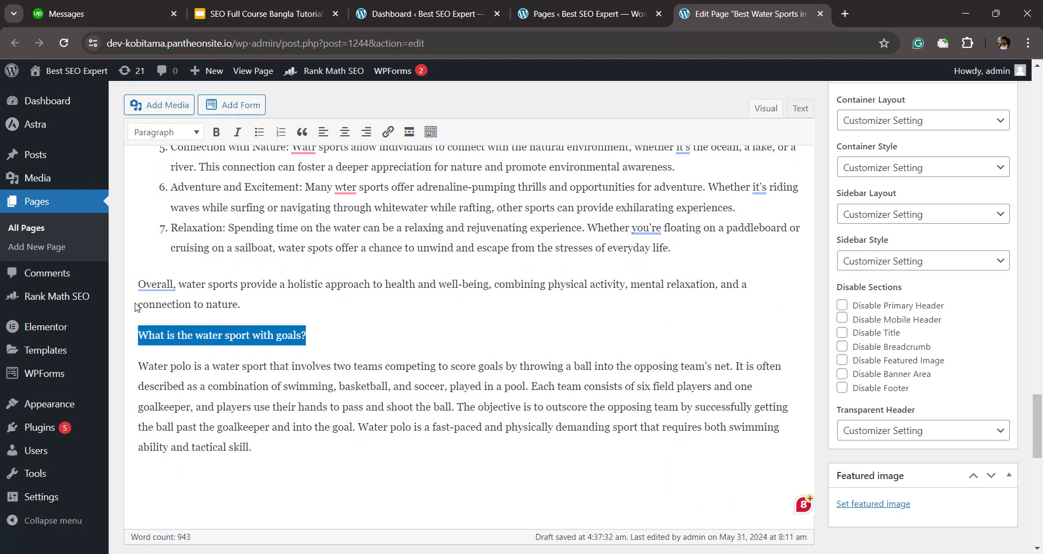
{"action": "left_click", "coordinate": [188, 133]}
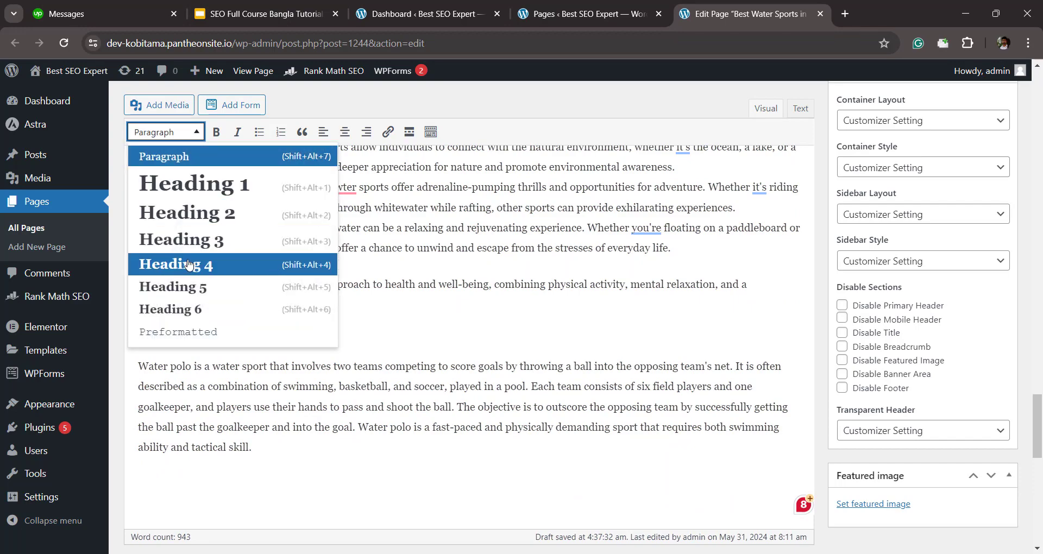
{"action": "left_click", "coordinate": [194, 264]}
{"action": "left_click", "coordinate": [393, 336]}
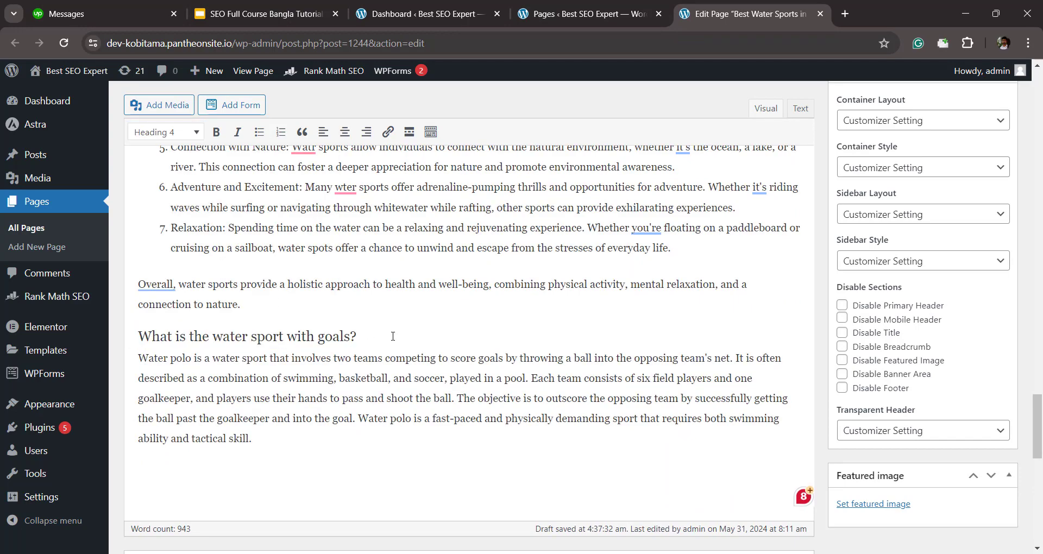
Step: Review the page from its title through the image, intro text and formatted headings to check the heading structure
{"action": "scroll", "coordinate": [392, 337], "scroll_direction": "up", "scroll_amount": 15}
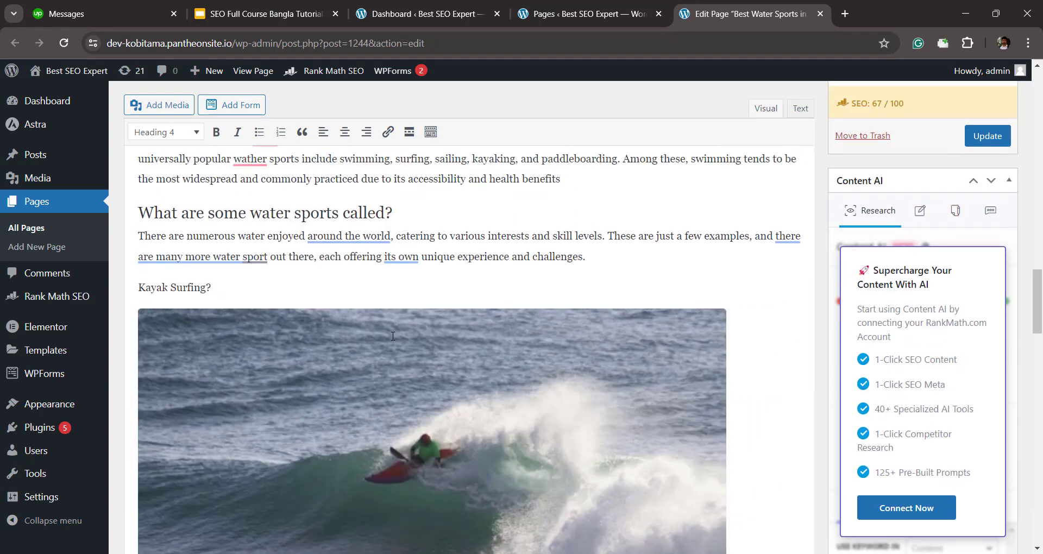
{"action": "scroll", "coordinate": [393, 337], "scroll_direction": "up", "scroll_amount": 15}
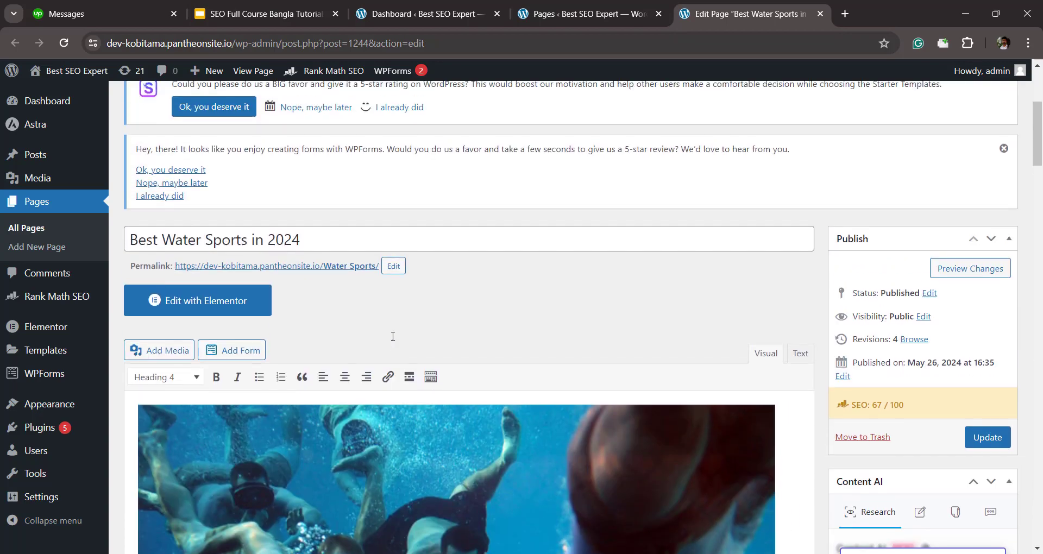
{"action": "scroll", "coordinate": [395, 297], "scroll_direction": "down", "scroll_amount": 4}
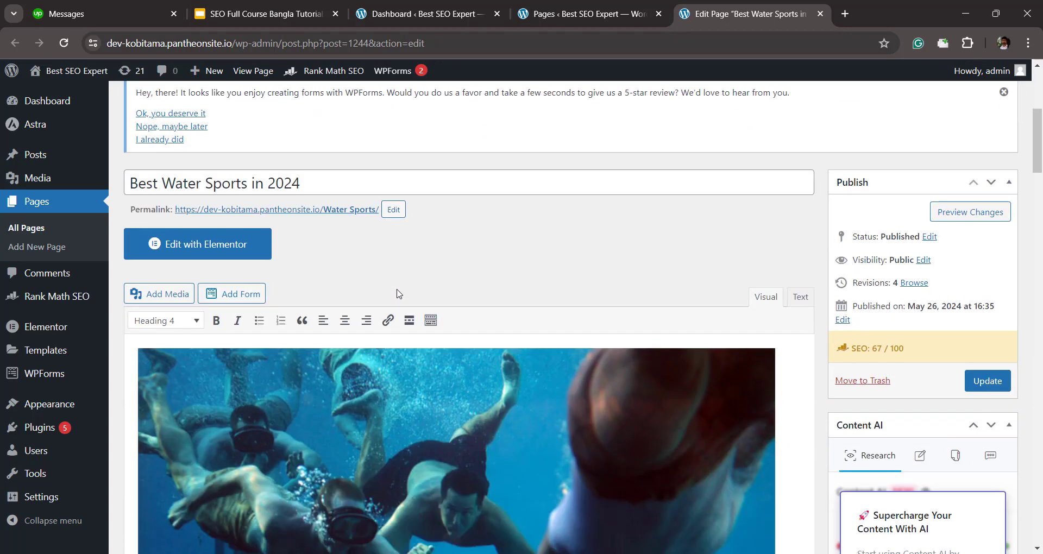
{"action": "scroll", "coordinate": [397, 294], "scroll_direction": "down", "scroll_amount": 2}
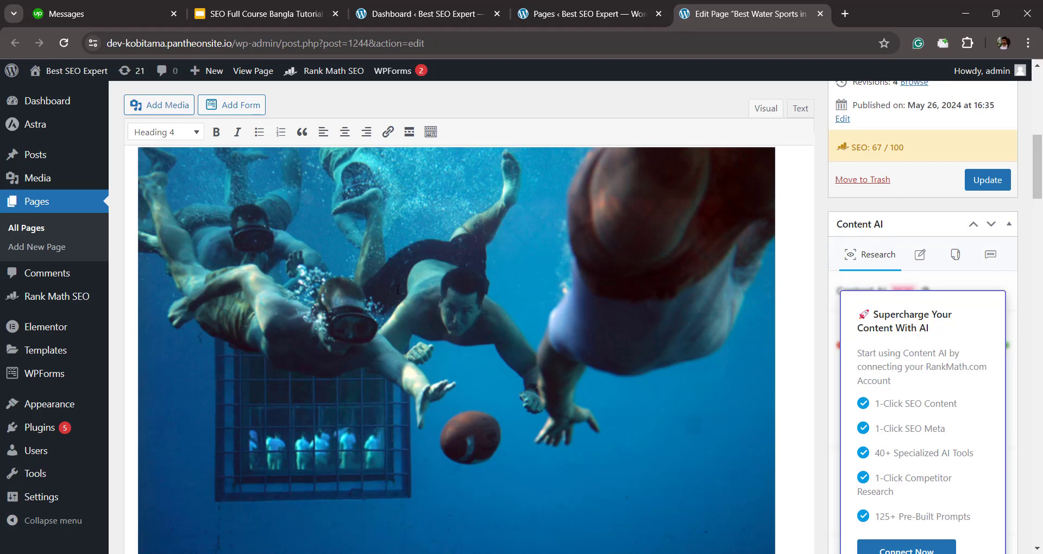
{"action": "scroll", "coordinate": [398, 289], "scroll_direction": "down", "scroll_amount": 10}
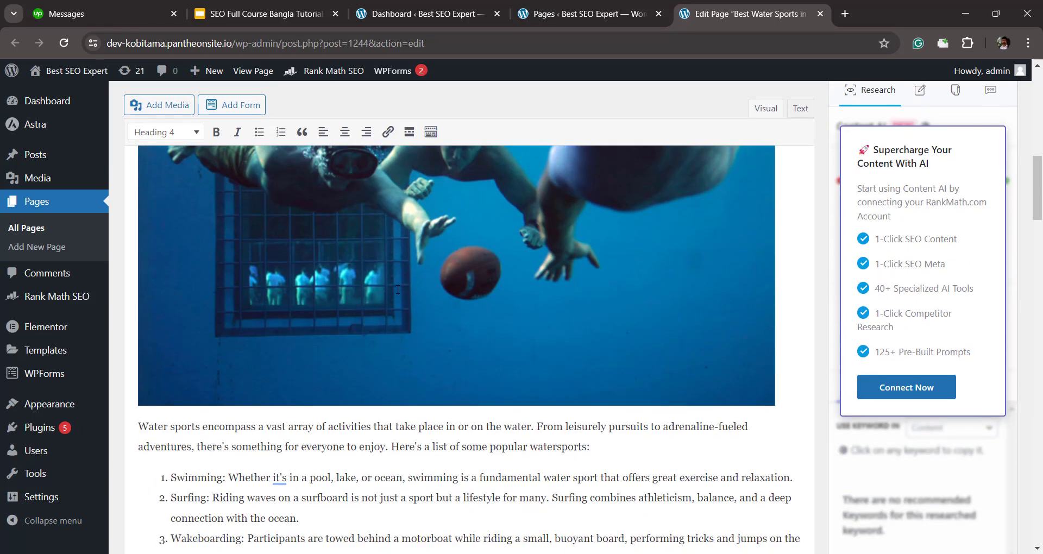
{"action": "scroll", "coordinate": [397, 290], "scroll_direction": "down", "scroll_amount": 3}
{"action": "scroll", "coordinate": [561, 269], "scroll_direction": "up", "scroll_amount": 15}
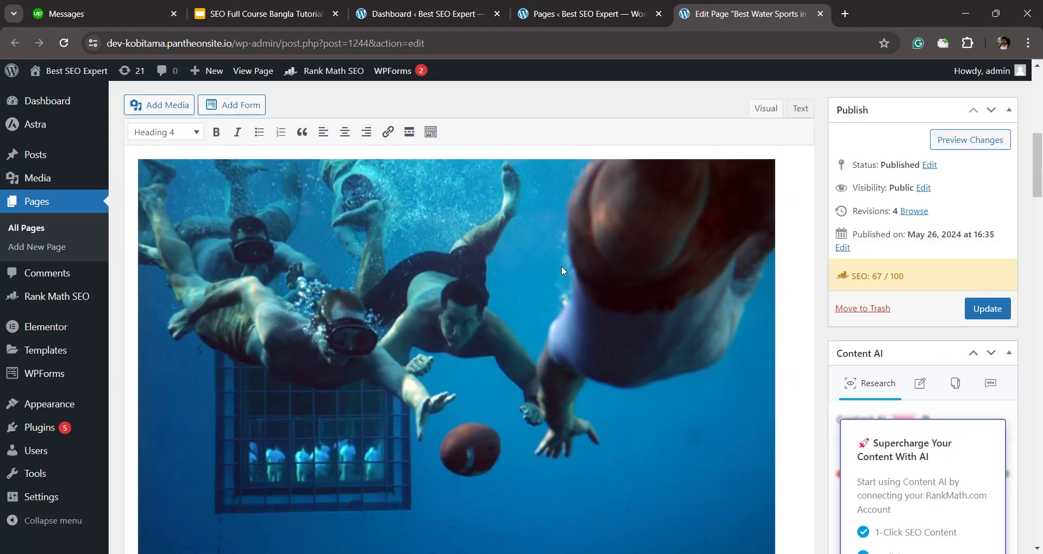
{"action": "scroll", "coordinate": [562, 270], "scroll_direction": "down", "scroll_amount": 10}
{"action": "scroll", "coordinate": [562, 270], "scroll_direction": "down", "scroll_amount": 12}
{"action": "scroll", "coordinate": [562, 270], "scroll_direction": "up", "scroll_amount": 2}
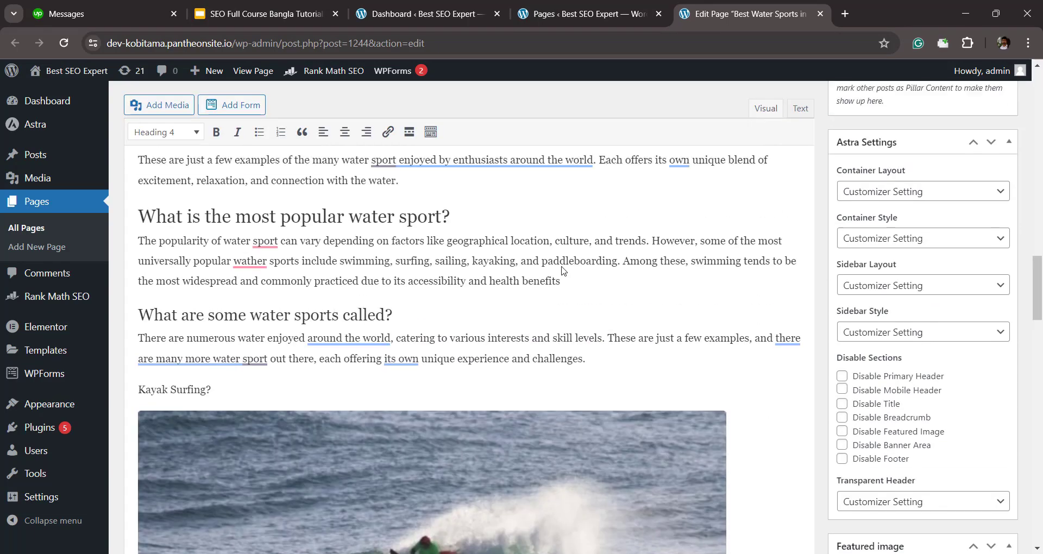
Step: Switch to the Google Slides presentation, view the "Image and image alt text" slide, and return to the WordPress page editor
{"action": "left_click", "coordinate": [252, 11]}
{"action": "left_click", "coordinate": [131, 373]}
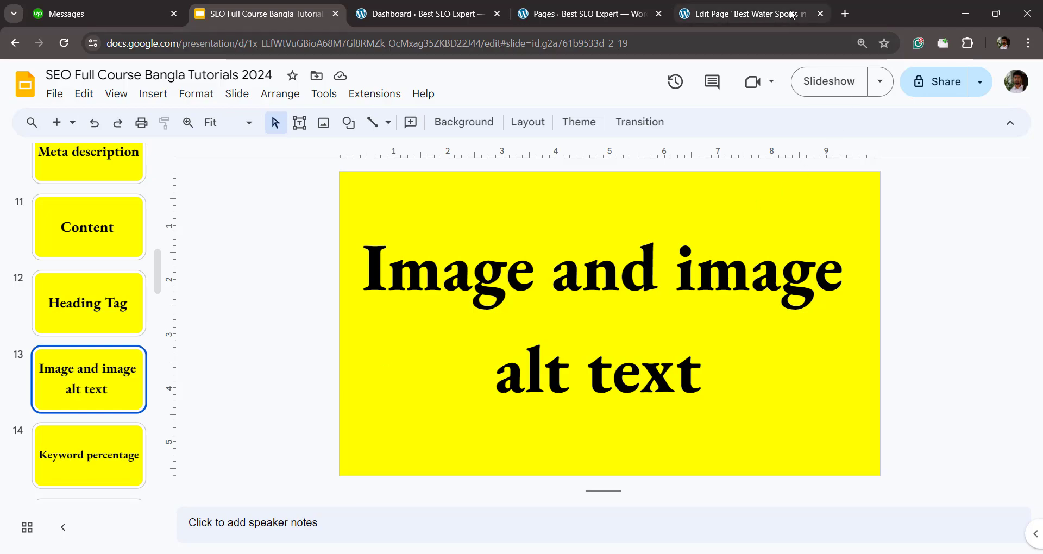
{"action": "left_click", "coordinate": [752, 14]}
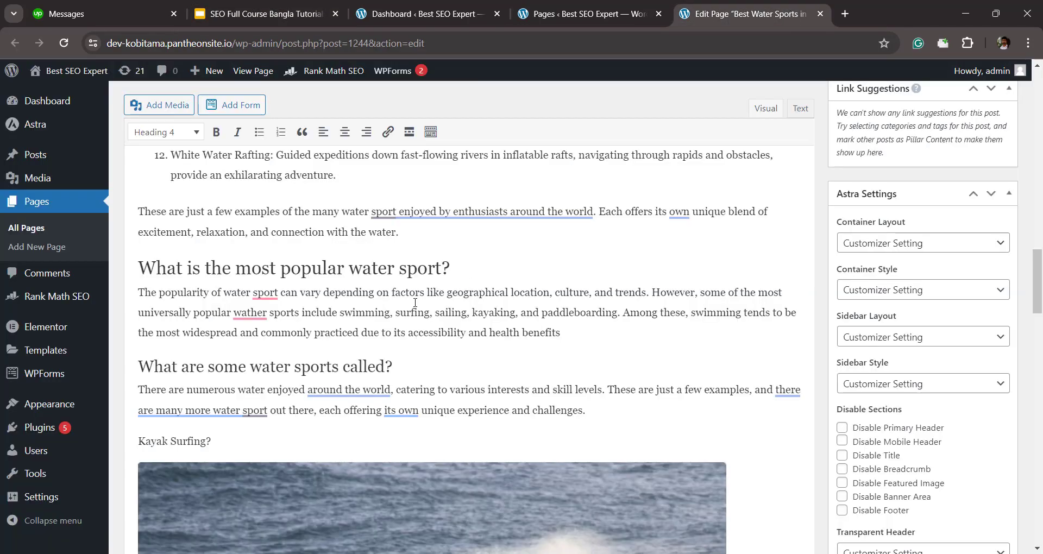
Step: Select the underwater image at the start of the content, and copy the keyword "Water Sports" from the page title
{"action": "scroll", "coordinate": [415, 303], "scroll_direction": "up", "scroll_amount": 15}
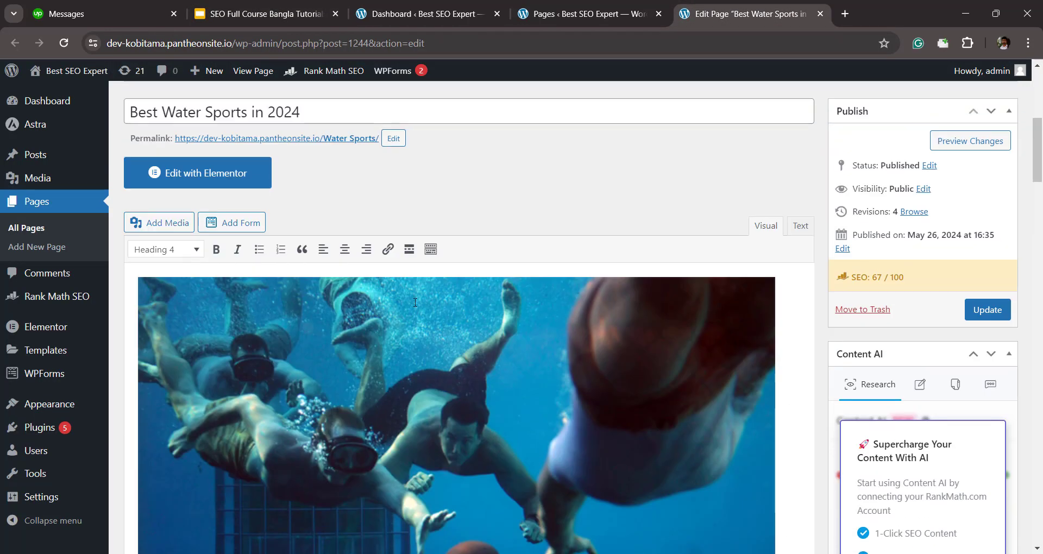
{"action": "scroll", "coordinate": [415, 302], "scroll_direction": "down", "scroll_amount": 3}
{"action": "left_click", "coordinate": [375, 310]}
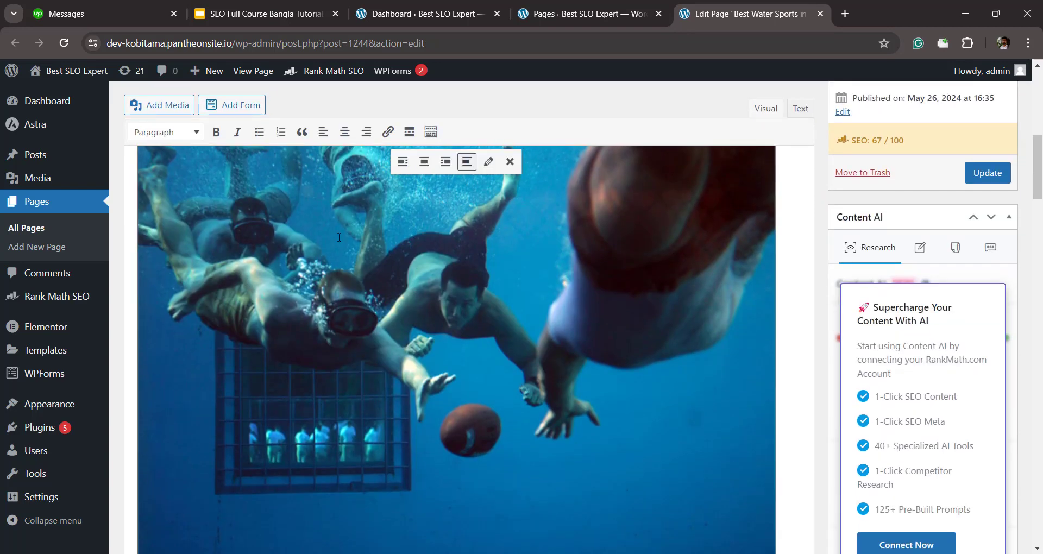
{"action": "scroll", "coordinate": [329, 226], "scroll_direction": "up", "scroll_amount": 5}
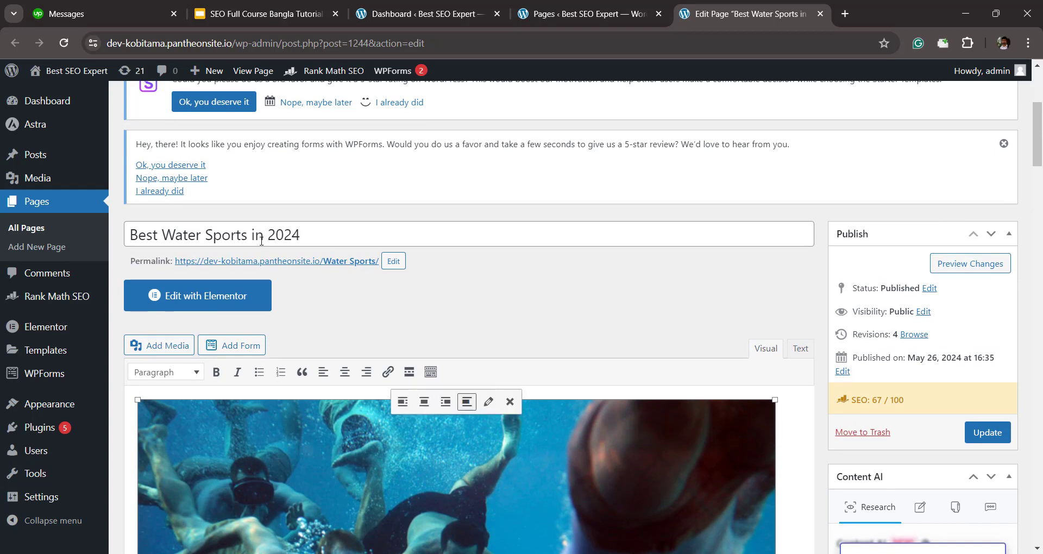
{"action": "left_click_drag", "start_coordinate": [249, 235], "coordinate": [168, 236]}
{"action": "key", "text": "ctrl+c"}
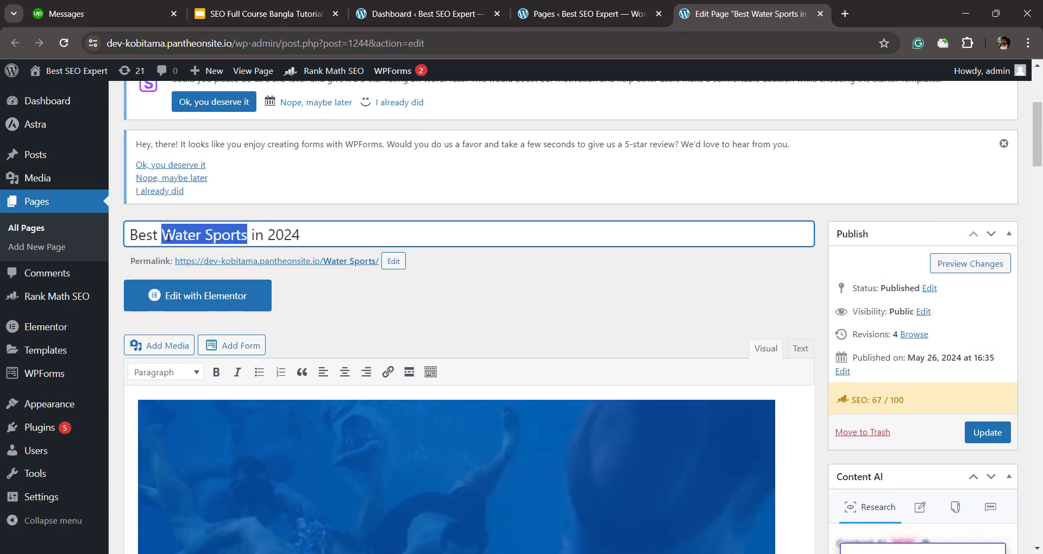
Step: Set the alternative text of the underwater image at the start of the content to "Water Sports"
{"action": "left_click", "coordinate": [399, 301]}
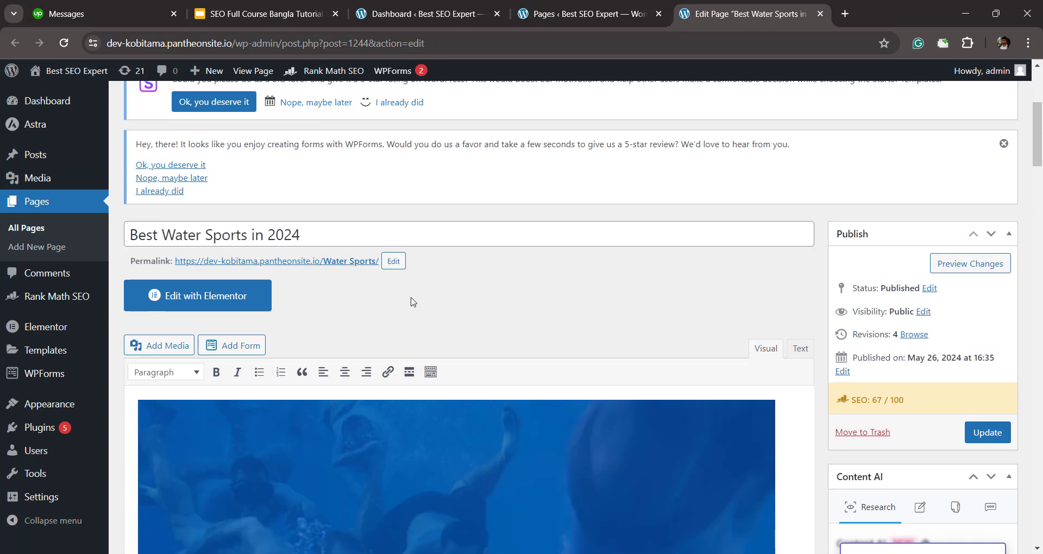
{"action": "scroll", "coordinate": [413, 301], "scroll_direction": "down", "scroll_amount": 6}
{"action": "left_click", "coordinate": [471, 334]}
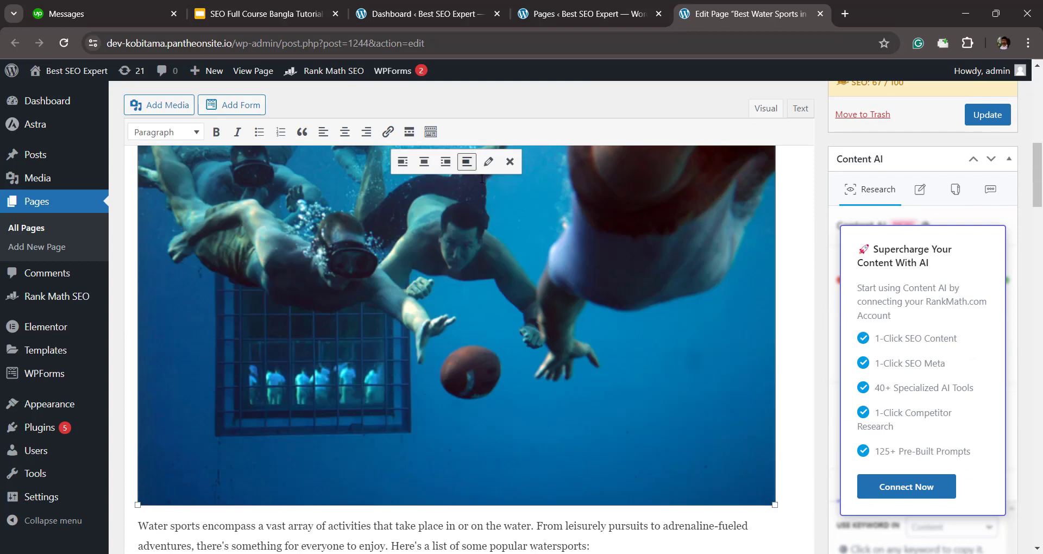
{"action": "left_click", "coordinate": [488, 162]}
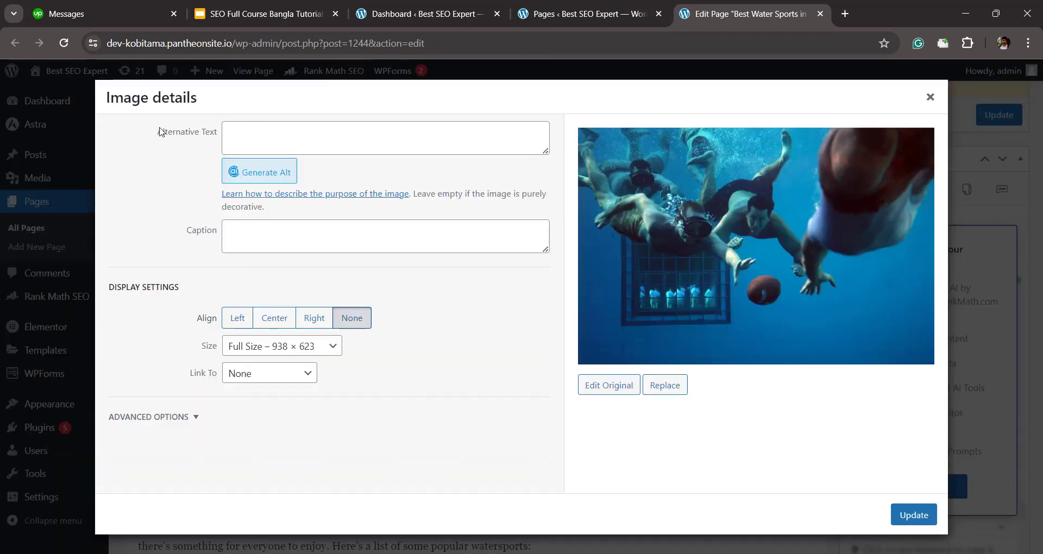
{"action": "left_click", "coordinate": [231, 137]}
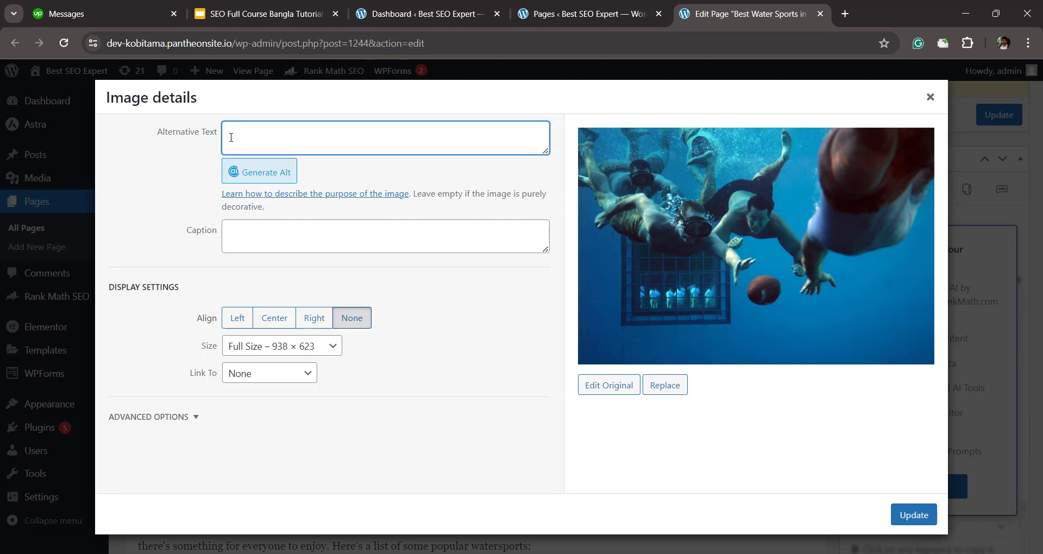
{"action": "key", "text": "ctrl+v"}
{"action": "left_click", "coordinate": [904, 516]}
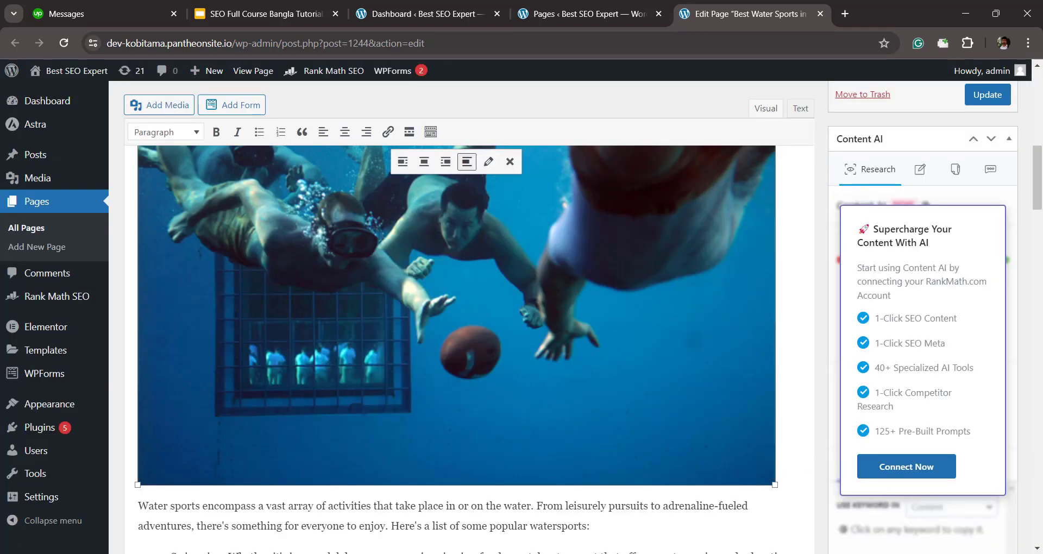
Step: Set the alternative text of the kayak surfing image to "Water Sports" and return to the page title and SEO score
{"action": "scroll", "coordinate": [565, 246], "scroll_direction": "down", "scroll_amount": 20}
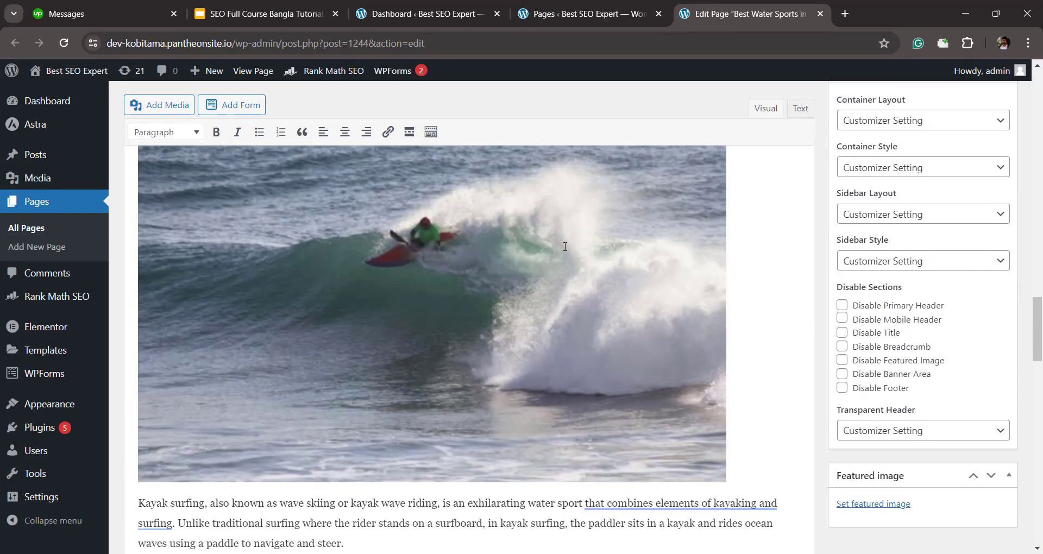
{"action": "left_click", "coordinate": [418, 275]}
{"action": "left_click", "coordinate": [465, 161]}
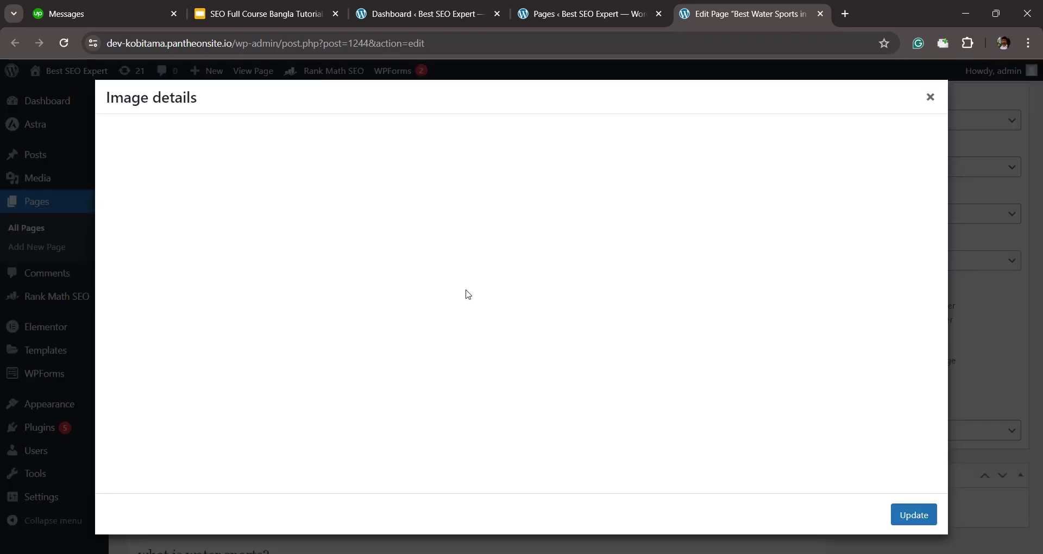
{"action": "left_click", "coordinate": [275, 146]}
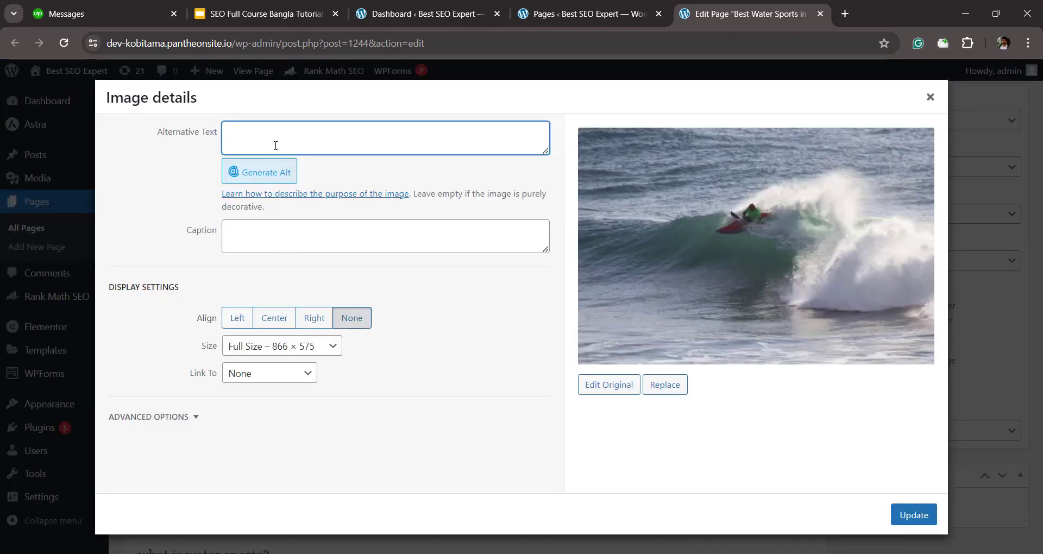
{"action": "key", "text": "ctrl+v"}
{"action": "left_click", "coordinate": [914, 515]}
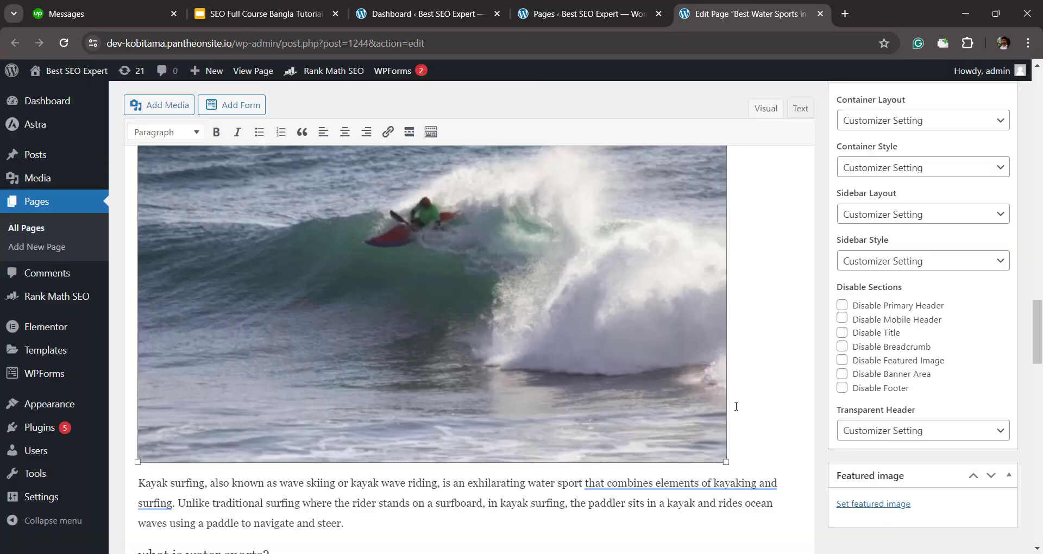
{"action": "scroll", "coordinate": [522, 298], "scroll_direction": "up", "scroll_amount": 15}
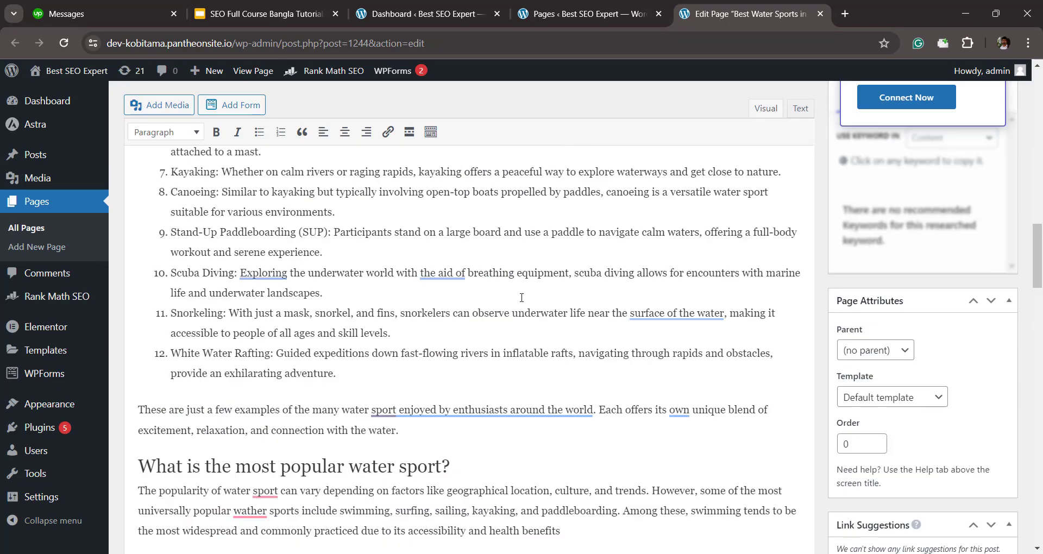
{"action": "scroll", "coordinate": [522, 298], "scroll_direction": "up", "scroll_amount": 2}
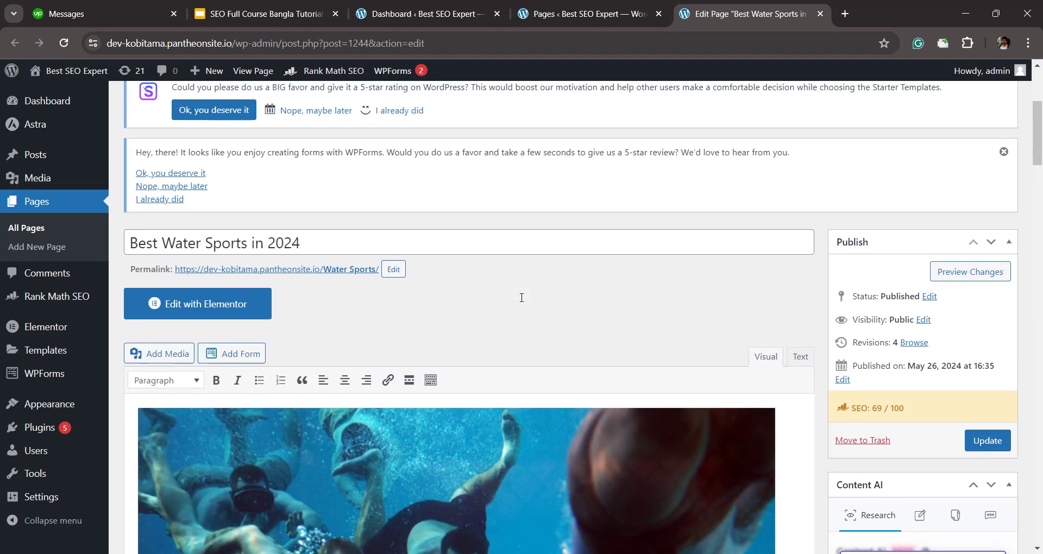
Step: Switch to the Google Slides presentation, view the "Keyword percentage" and "Internal links" slides, and return to the WordPress page editor
{"action": "left_click", "coordinate": [263, 12]}
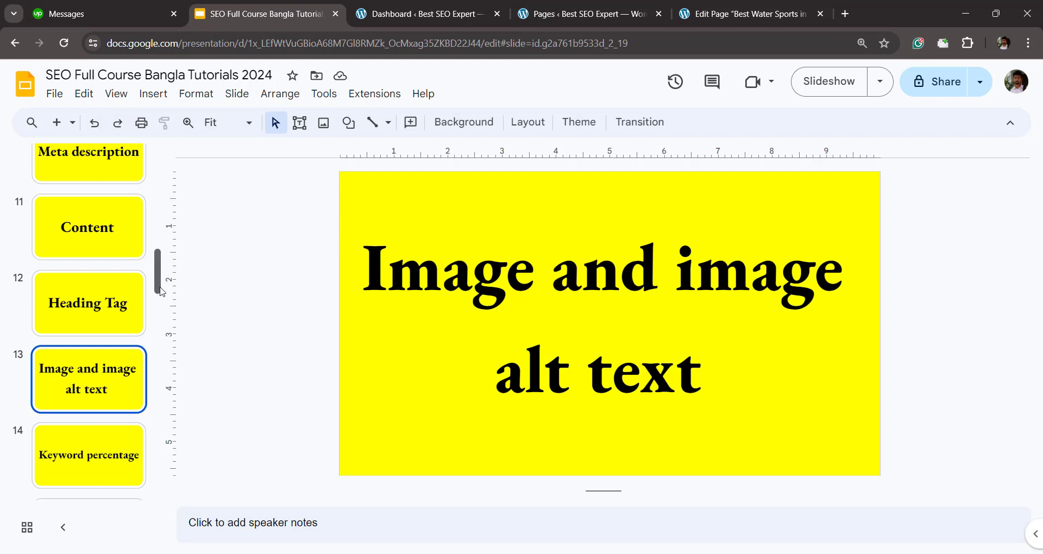
{"action": "scroll", "coordinate": [82, 304], "scroll_direction": "down", "scroll_amount": 5}
{"action": "scroll", "coordinate": [79, 311], "scroll_direction": "up", "scroll_amount": 2}
{"action": "left_click", "coordinate": [79, 311]}
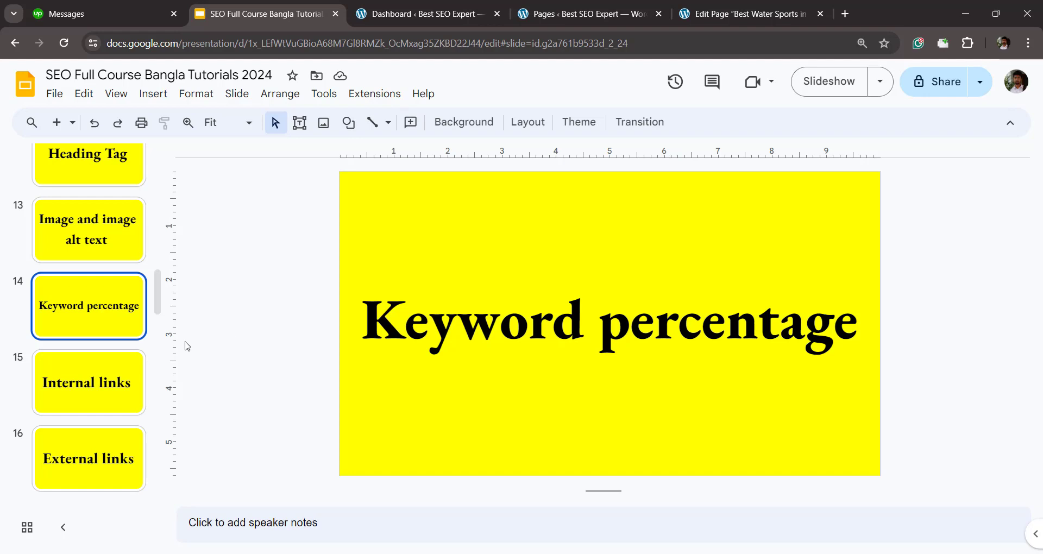
{"action": "left_click", "coordinate": [90, 384]}
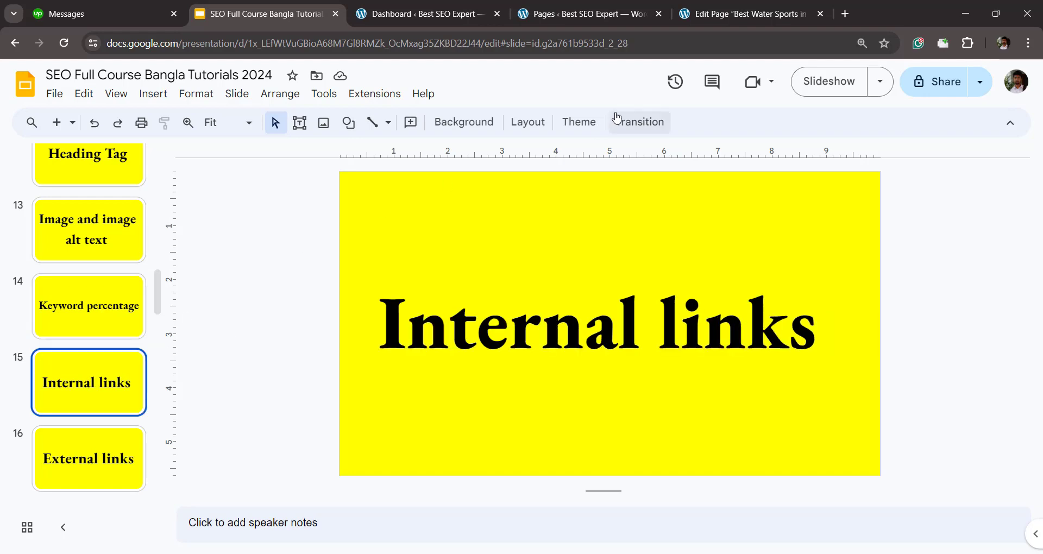
{"action": "left_click", "coordinate": [717, 6]}
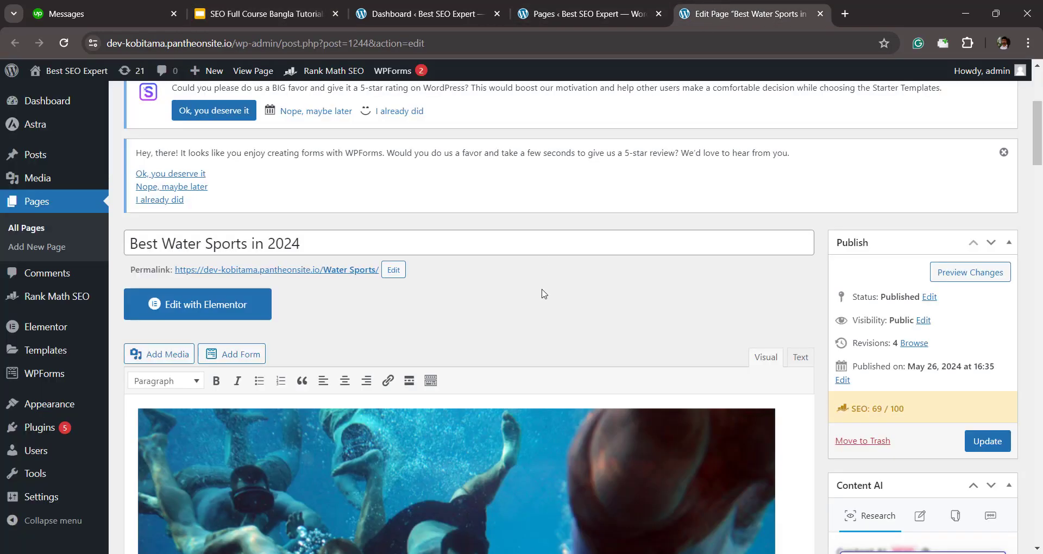
{"action": "scroll", "coordinate": [544, 294], "scroll_direction": "down", "scroll_amount": 5}
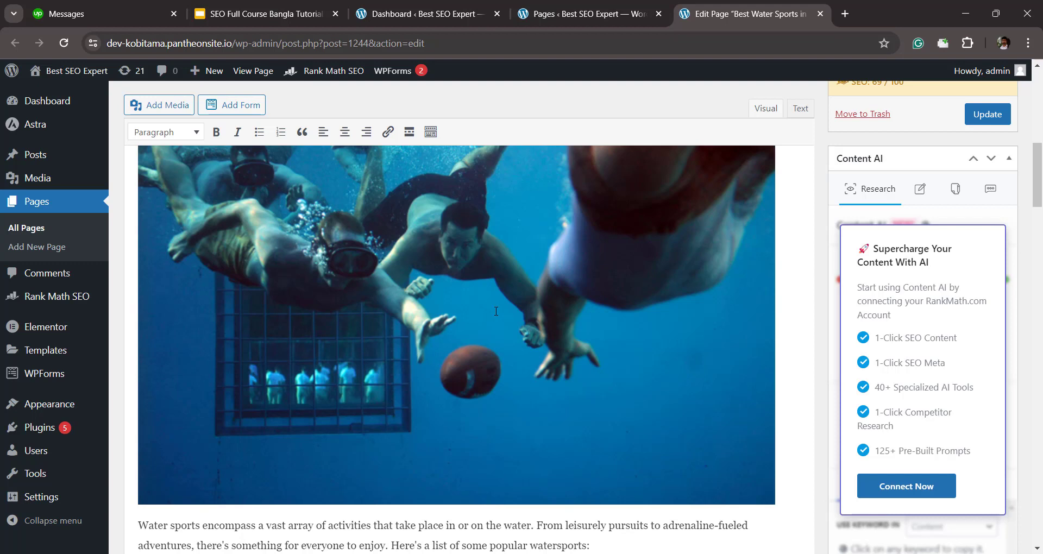
Step: Open the site's home page in a new browser tab from the WordPress dashboard and copy its address
{"action": "left_click", "coordinate": [430, 13]}
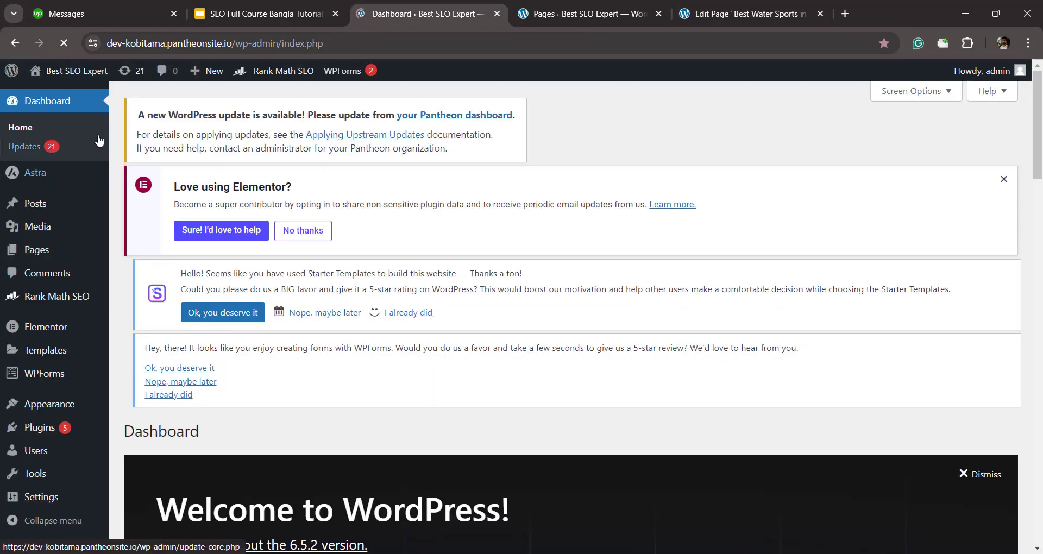
{"action": "mouse_move", "coordinate": [60, 76]}
{"action": "right_click", "coordinate": [57, 97]}
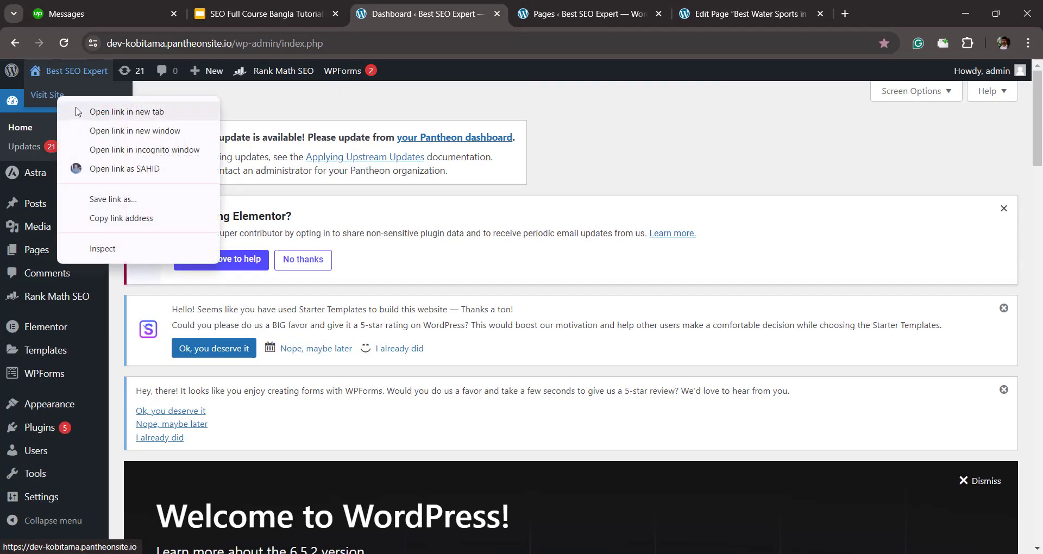
{"action": "left_click", "coordinate": [76, 111]}
{"action": "left_click", "coordinate": [511, 14]}
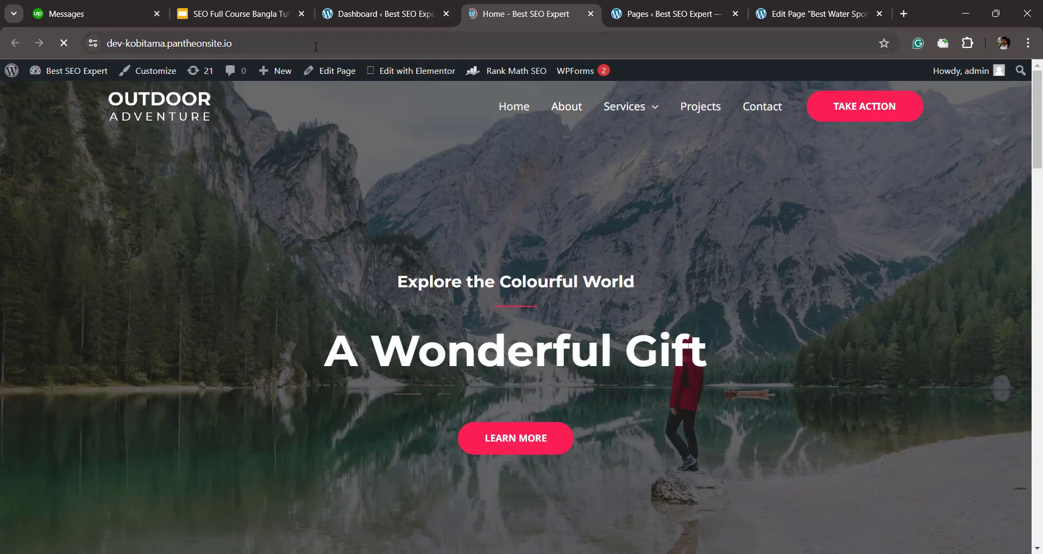
{"action": "left_click", "coordinate": [316, 45]}
{"action": "key", "text": "ctrl+c"}
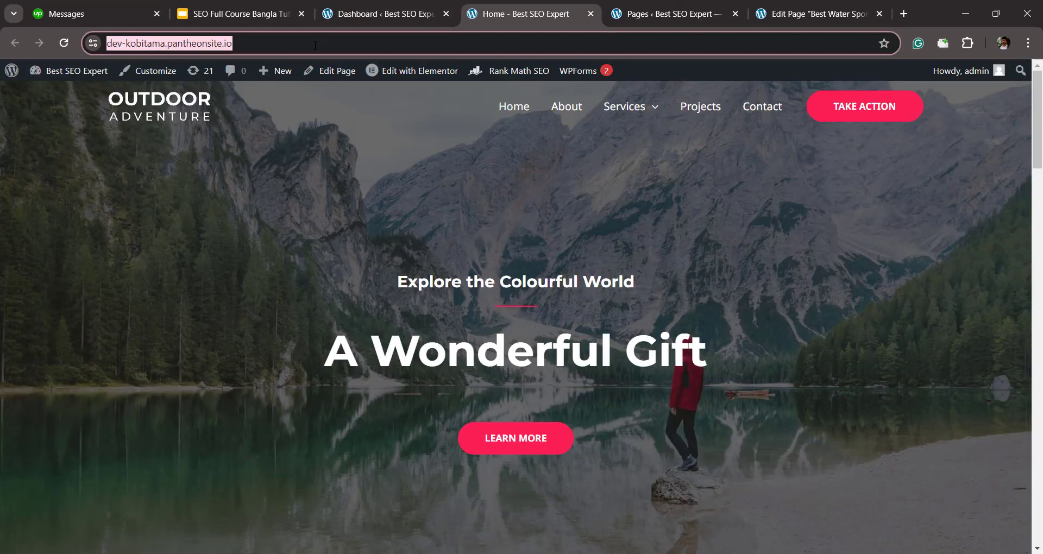
{"action": "left_click", "coordinate": [818, 14]}
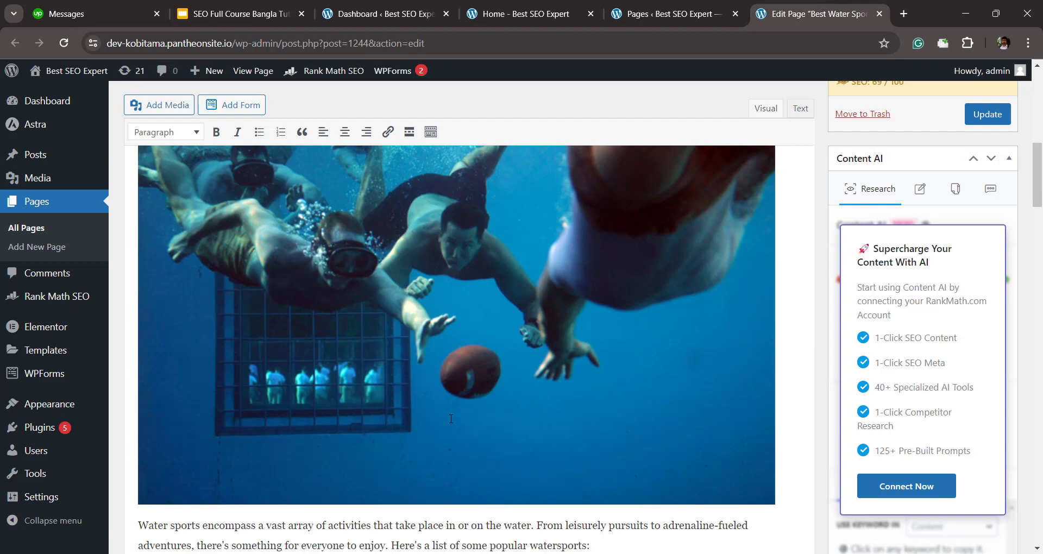
{"action": "scroll", "coordinate": [451, 419], "scroll_direction": "down", "scroll_amount": 10}
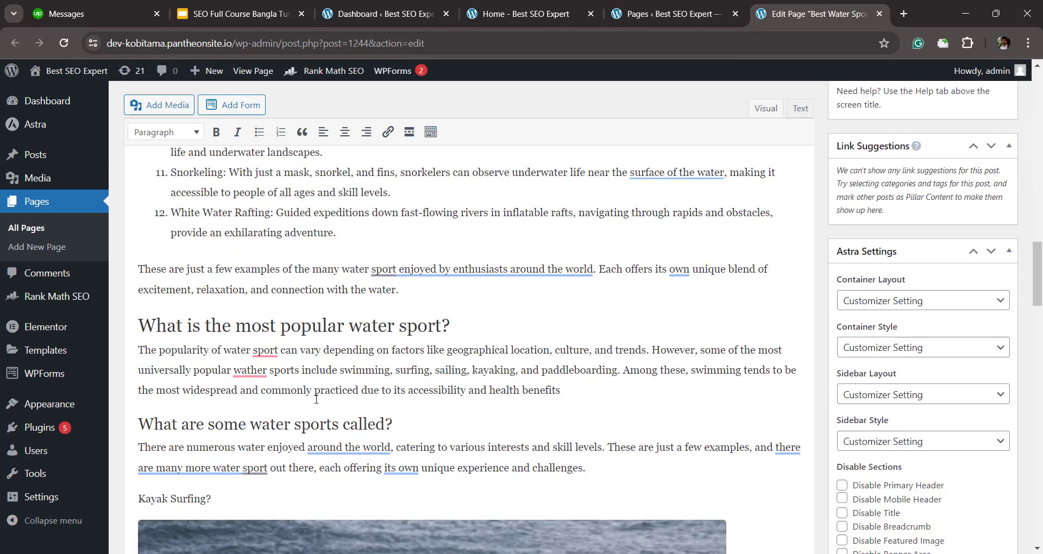
{"action": "scroll", "coordinate": [316, 401], "scroll_direction": "up", "scroll_amount": 4}
{"action": "scroll", "coordinate": [316, 401], "scroll_direction": "up", "scroll_amount": 5}
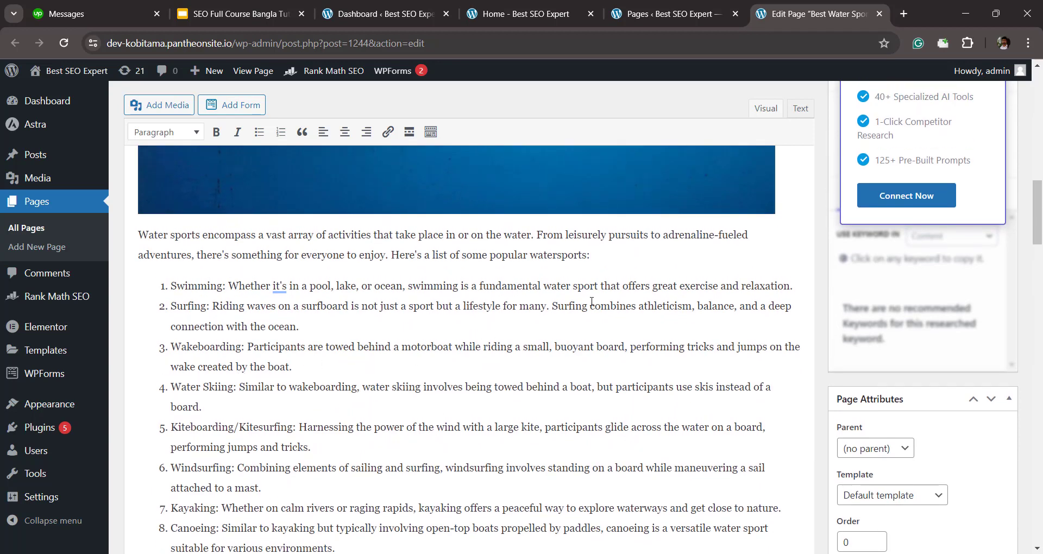
{"action": "left_click_drag", "start_coordinate": [598, 286], "coordinate": [545, 288]}
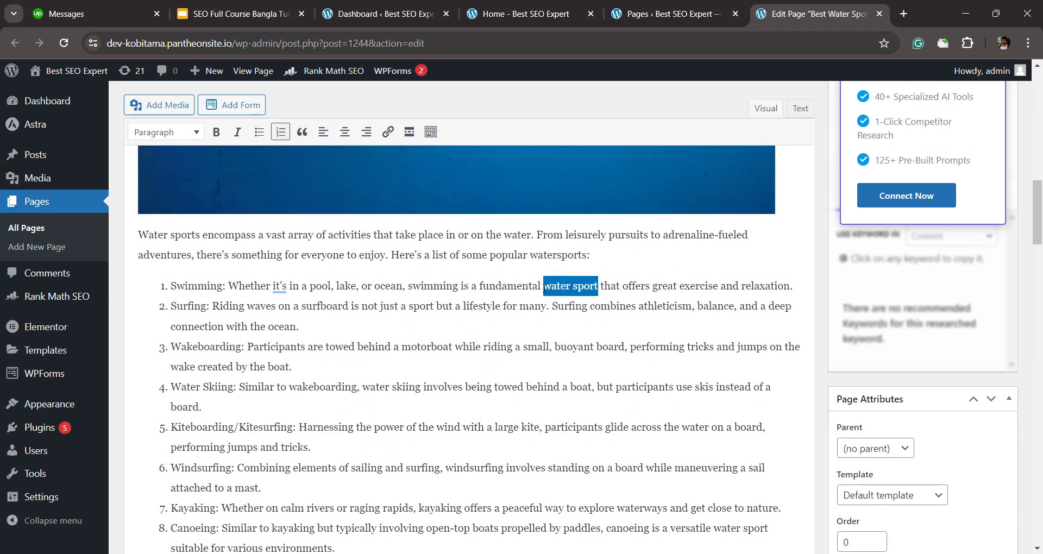
{"action": "left_click", "coordinate": [389, 134]}
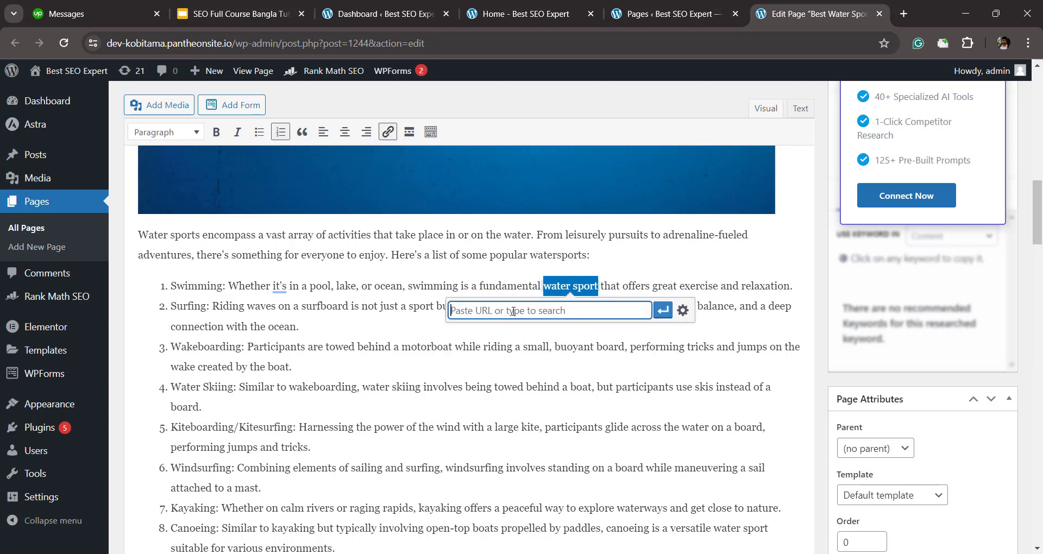
{"action": "key", "text": "ctrl+v"}
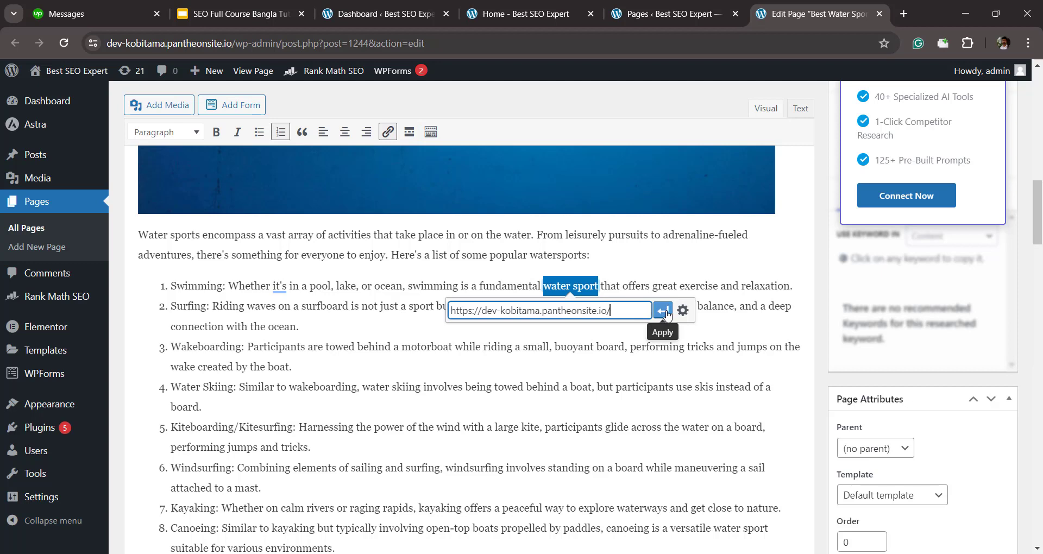
{"action": "left_click", "coordinate": [664, 312]}
{"action": "left_click", "coordinate": [601, 370]}
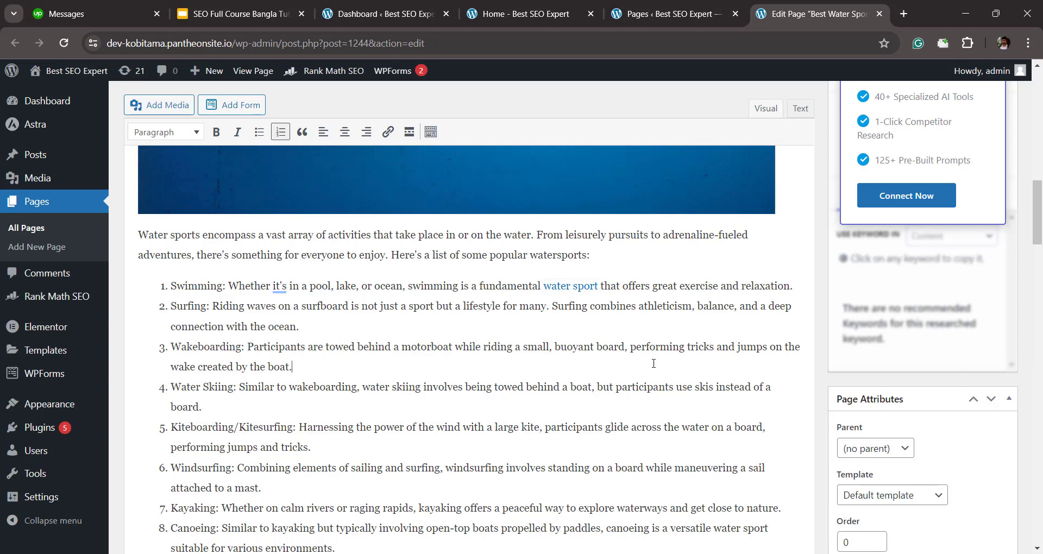
{"action": "scroll", "coordinate": [784, 340], "scroll_direction": "up", "scroll_amount": 10}
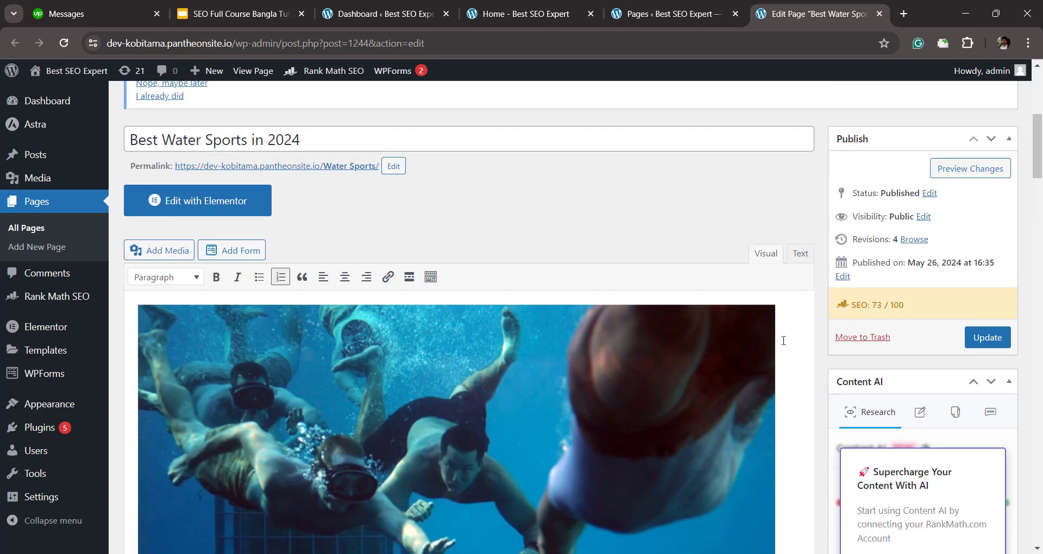
{"action": "left_click_drag", "start_coordinate": [883, 306], "coordinate": [872, 306]}
{"action": "left_click", "coordinate": [543, 219]}
Step: Switch to the Google Slides presentation, view the "External links" slide, and return to the WordPress page editor
{"action": "left_click", "coordinate": [251, 6]}
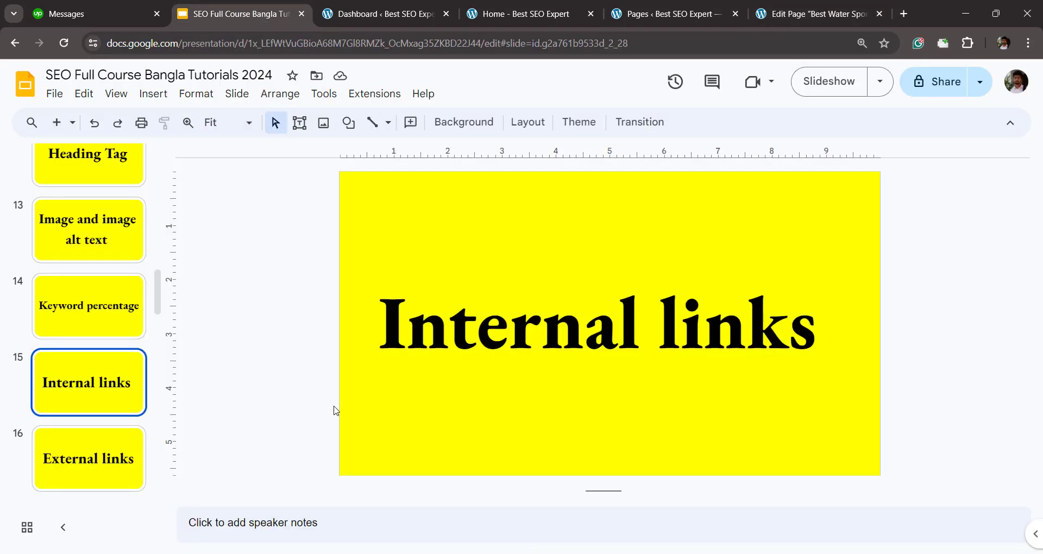
{"action": "scroll", "coordinate": [130, 395], "scroll_direction": "down", "scroll_amount": 2}
{"action": "scroll", "coordinate": [131, 396], "scroll_direction": "down", "scroll_amount": 2}
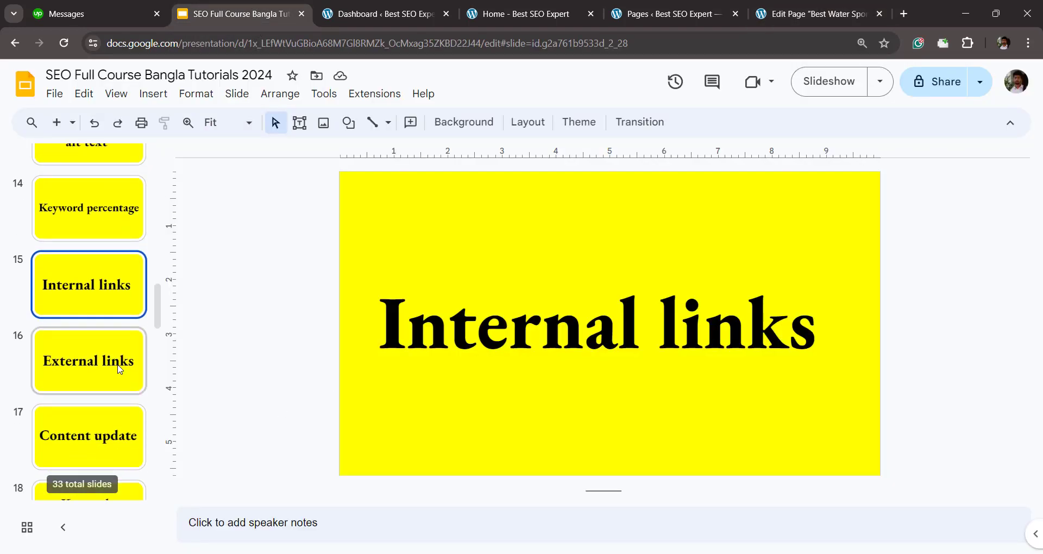
{"action": "left_click", "coordinate": [94, 359]}
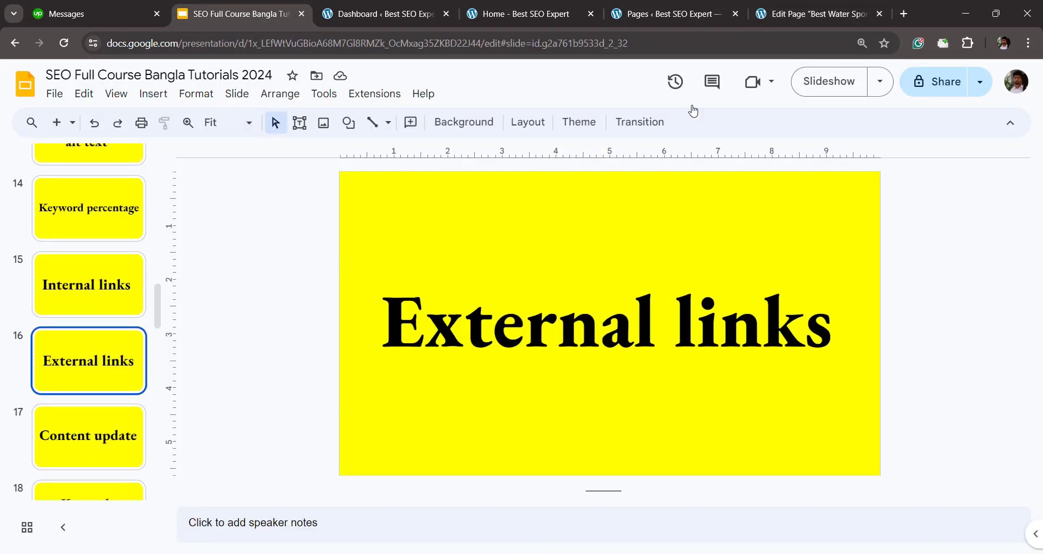
{"action": "left_click", "coordinate": [788, 14]}
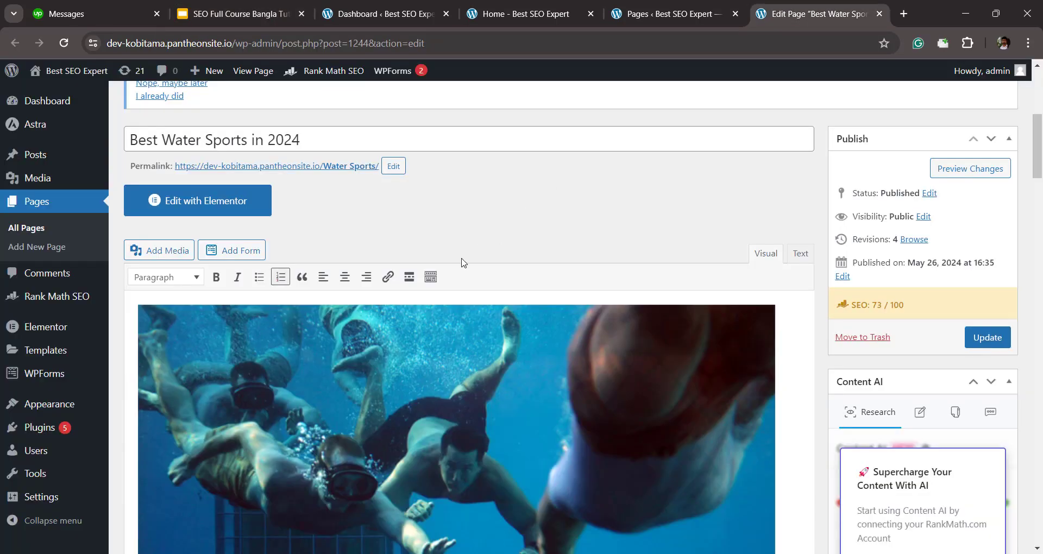
Step: Copy the words "Water Sports" from the page title and search Google for them in a new browser tab
{"action": "scroll", "coordinate": [465, 257], "scroll_direction": "down", "scroll_amount": 8}
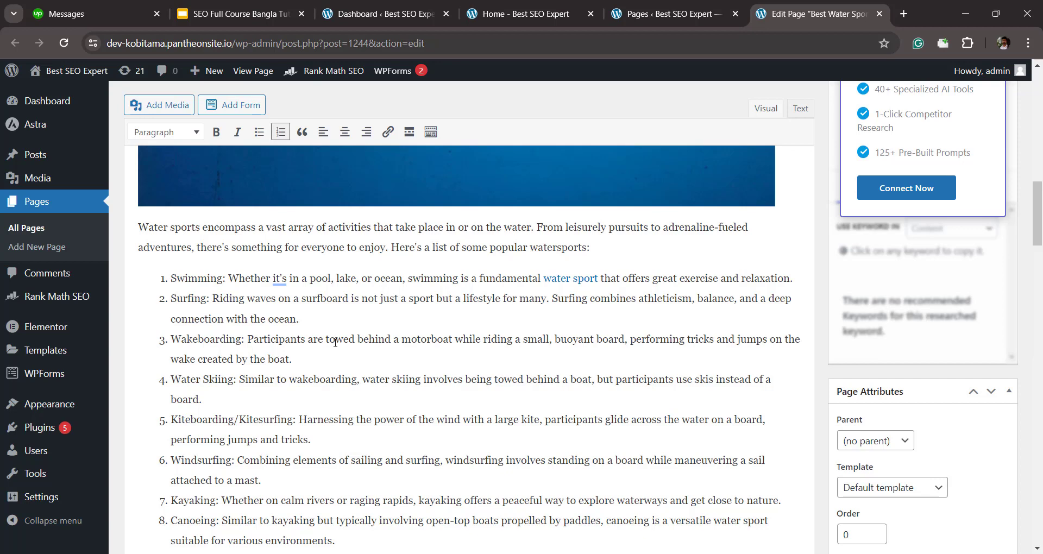
{"action": "left_click", "coordinate": [904, 15]}
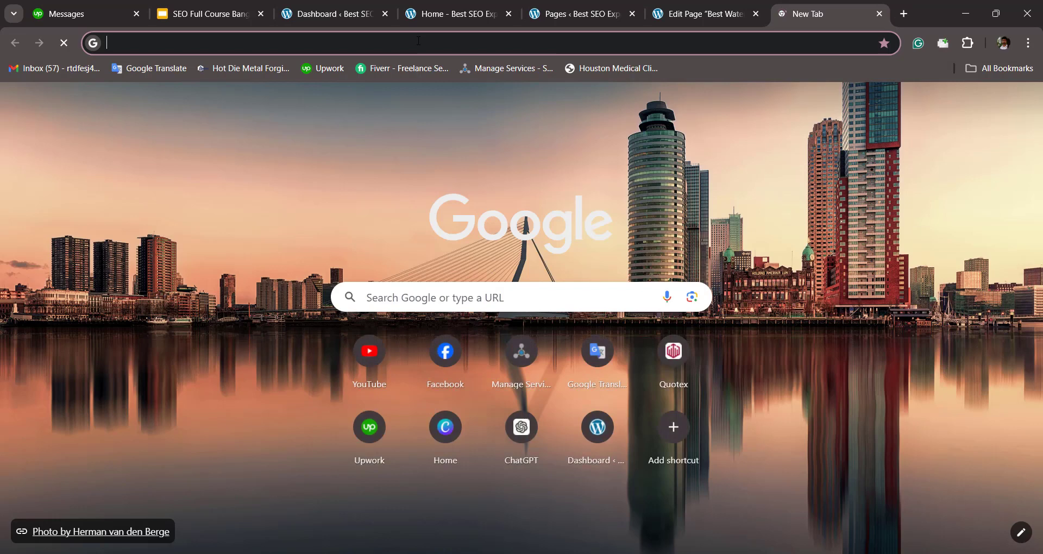
{"action": "left_click", "coordinate": [419, 41]}
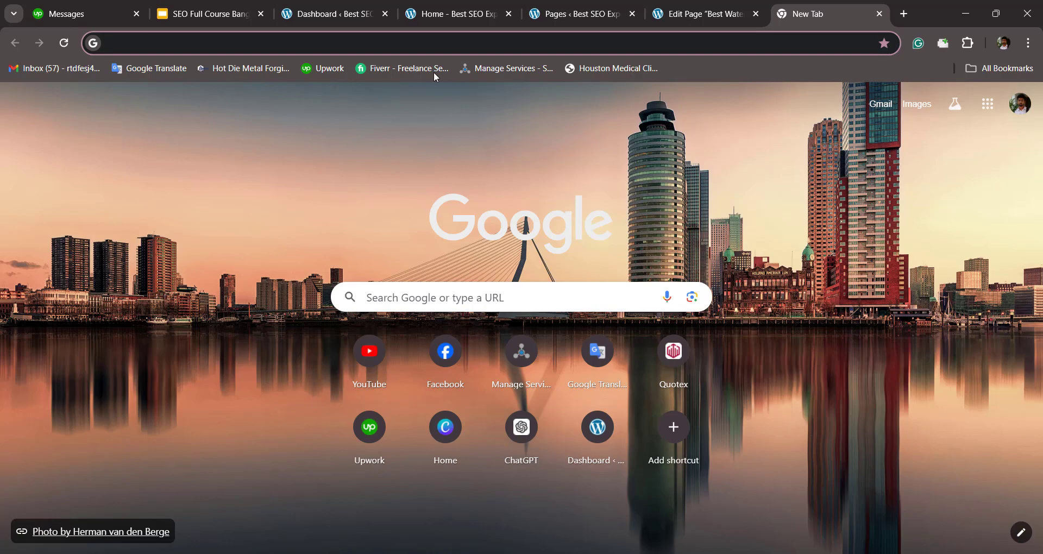
{"action": "left_click", "coordinate": [664, 15]}
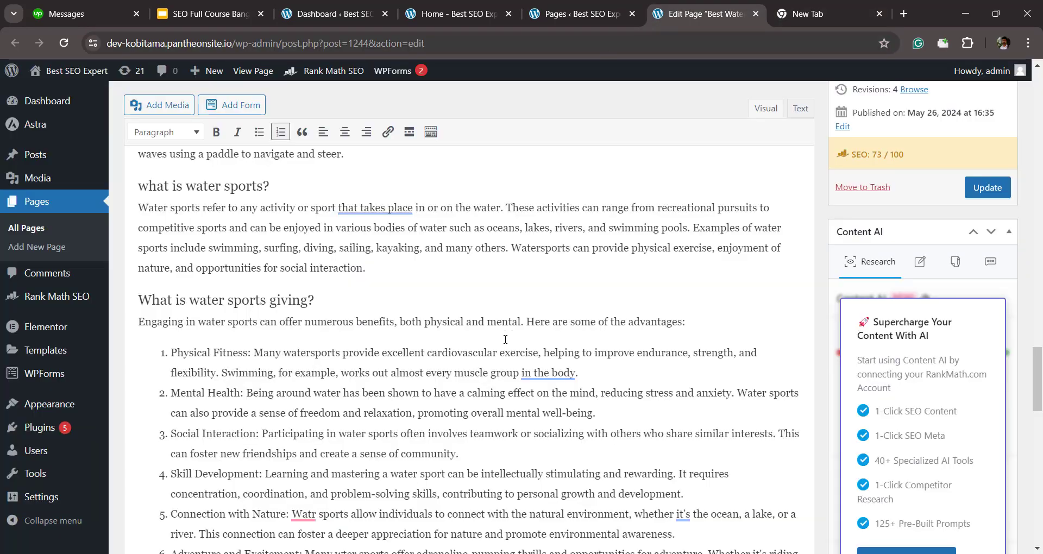
{"action": "scroll", "coordinate": [506, 340], "scroll_direction": "up", "scroll_amount": 15}
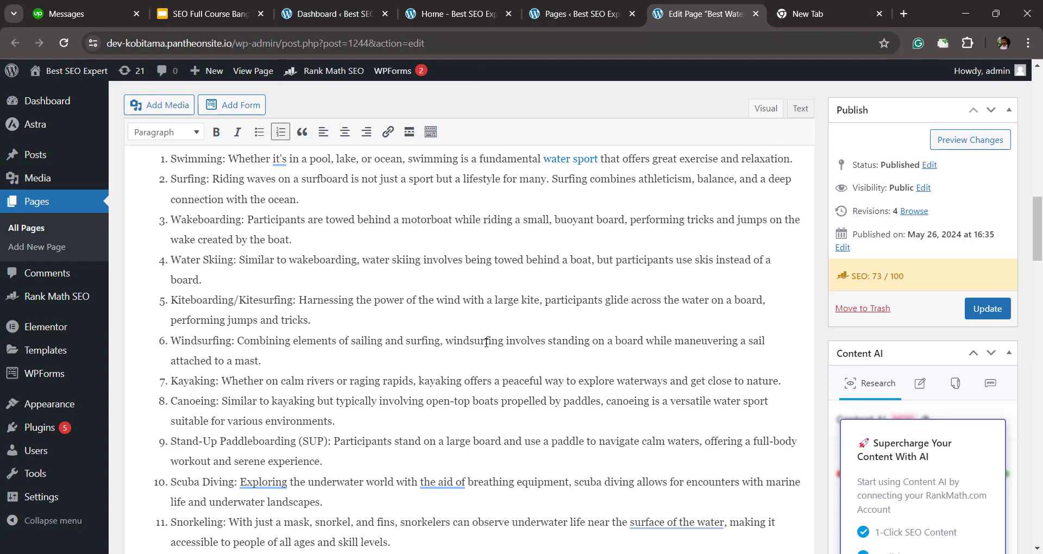
{"action": "scroll", "coordinate": [486, 343], "scroll_direction": "up", "scroll_amount": 10}
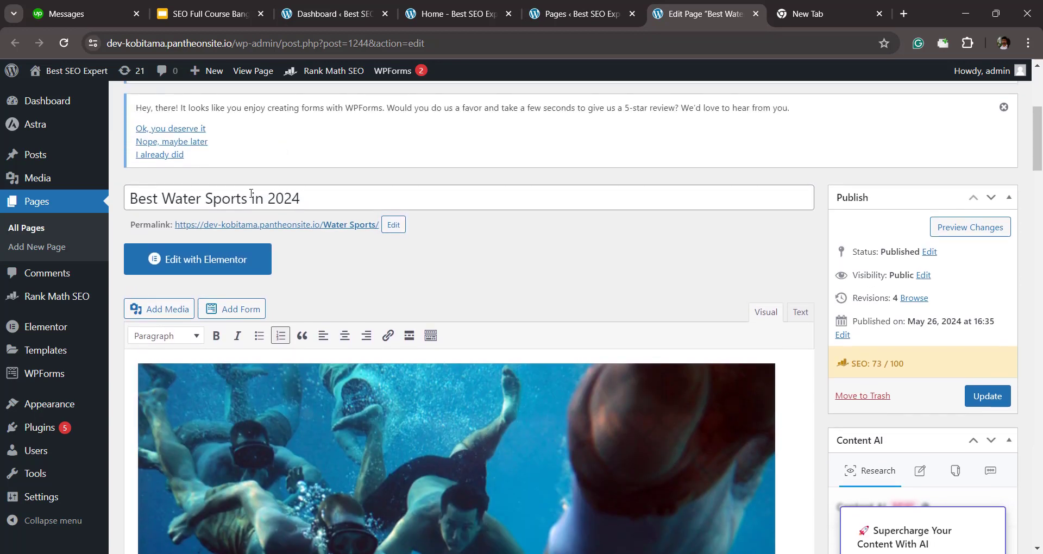
{"action": "left_click_drag", "start_coordinate": [245, 200], "coordinate": [166, 195]}
{"action": "key", "text": "ctrl+c"}
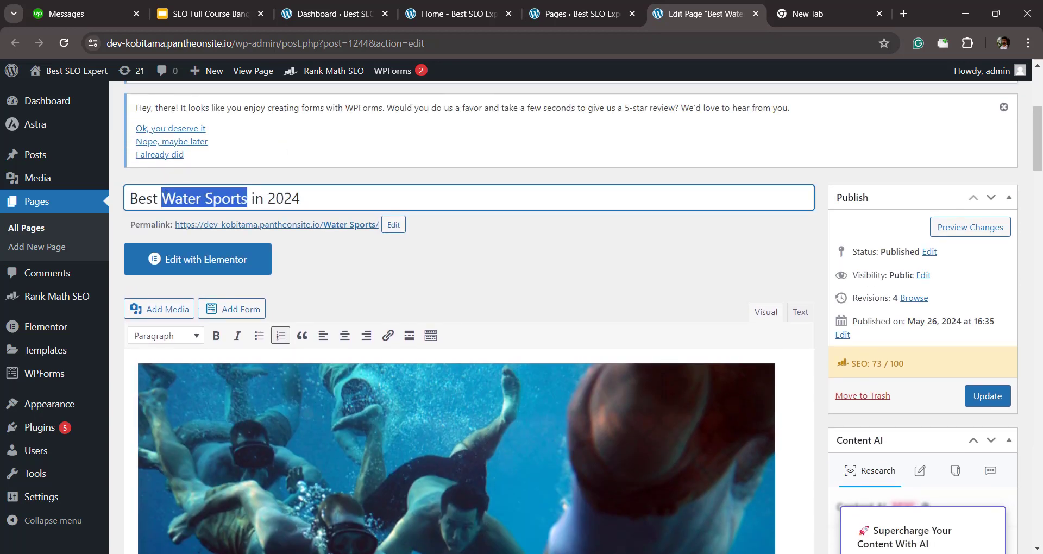
{"action": "left_click", "coordinate": [815, 15]}
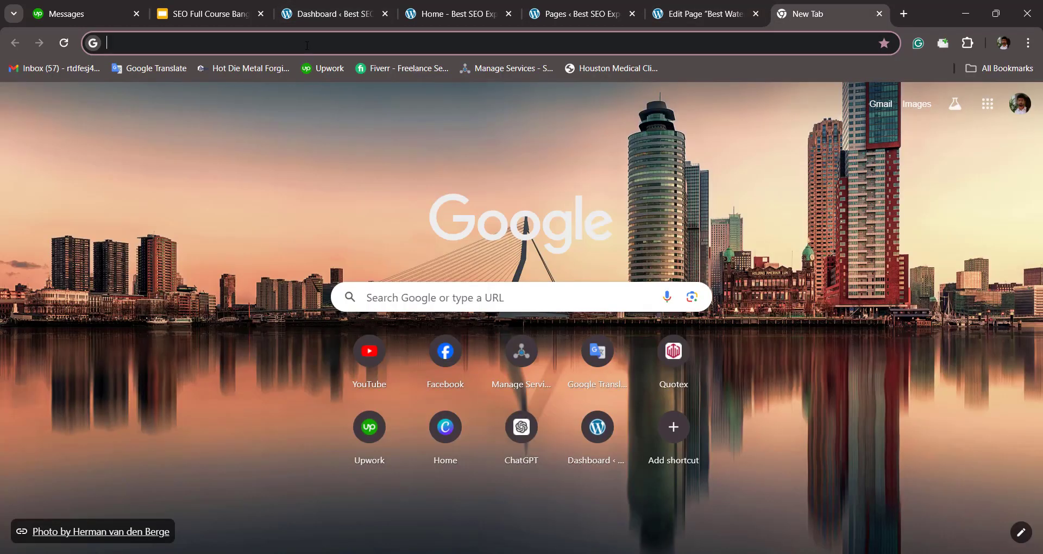
{"action": "key", "text": "ctrl+v"}
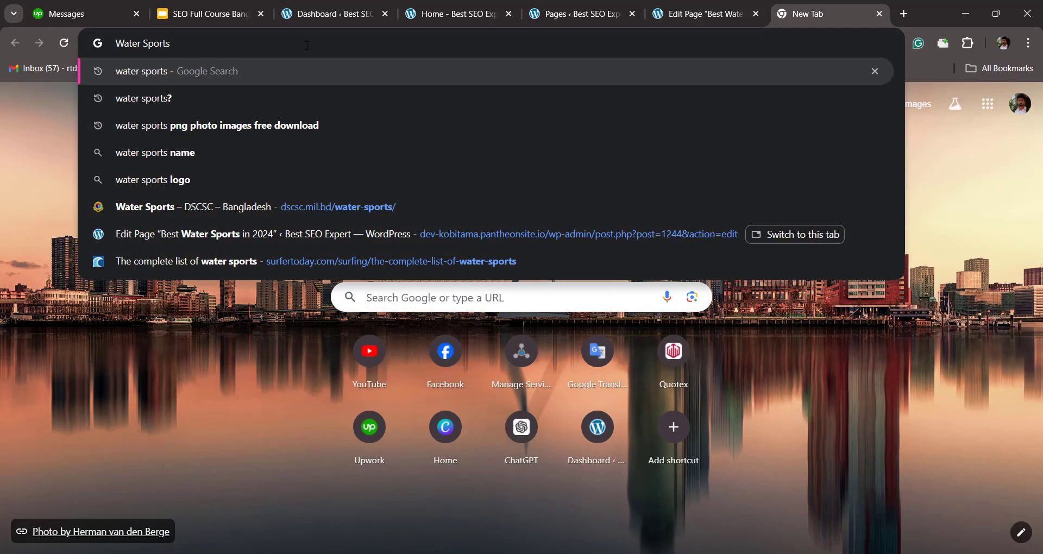
{"action": "key", "text": "Return"}
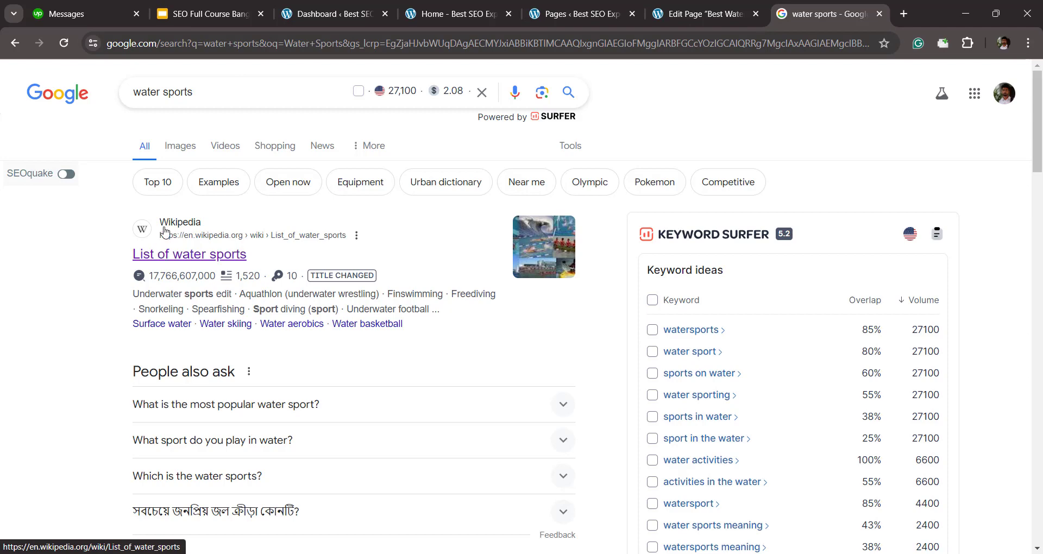
Step: Open Wikipedia's "List of water sports" article from the search results and copy its address
{"action": "left_click", "coordinate": [199, 254]}
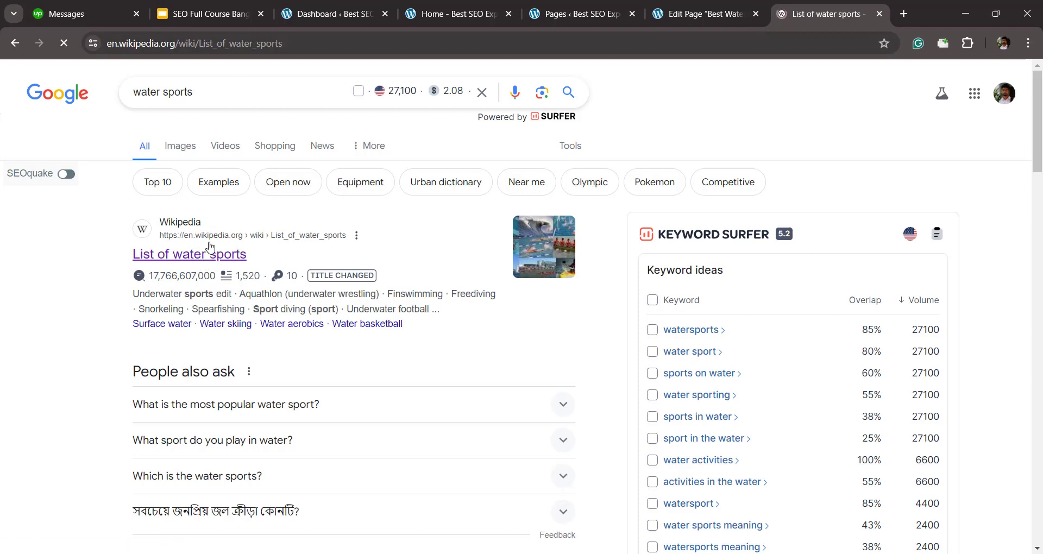
{"action": "left_click", "coordinate": [301, 46]}
{"action": "key", "text": "ctrl+c"}
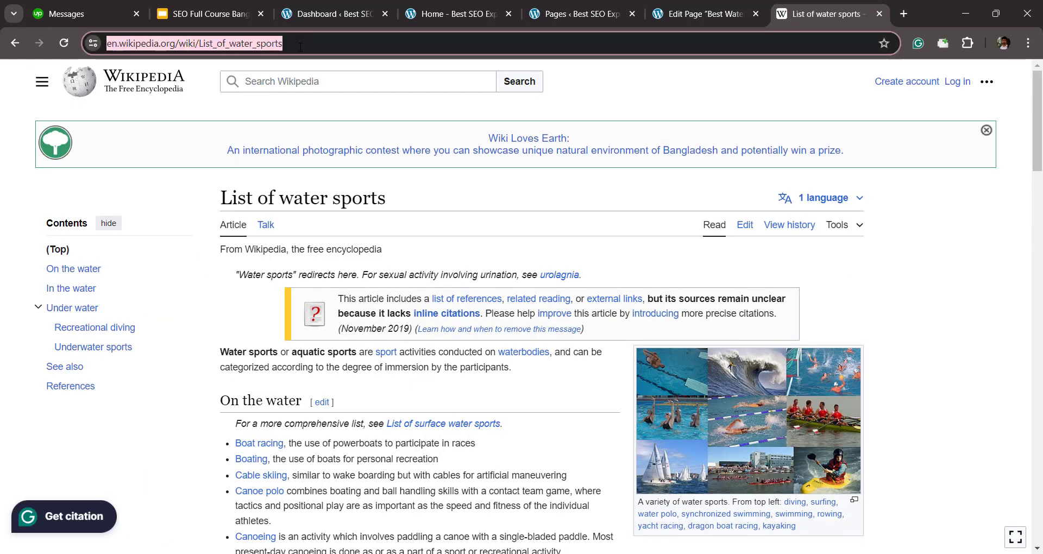
{"action": "left_click", "coordinate": [683, 12]}
{"action": "left_click", "coordinate": [457, 260]}
{"action": "scroll", "coordinate": [457, 260], "scroll_direction": "down", "scroll_amount": 15}
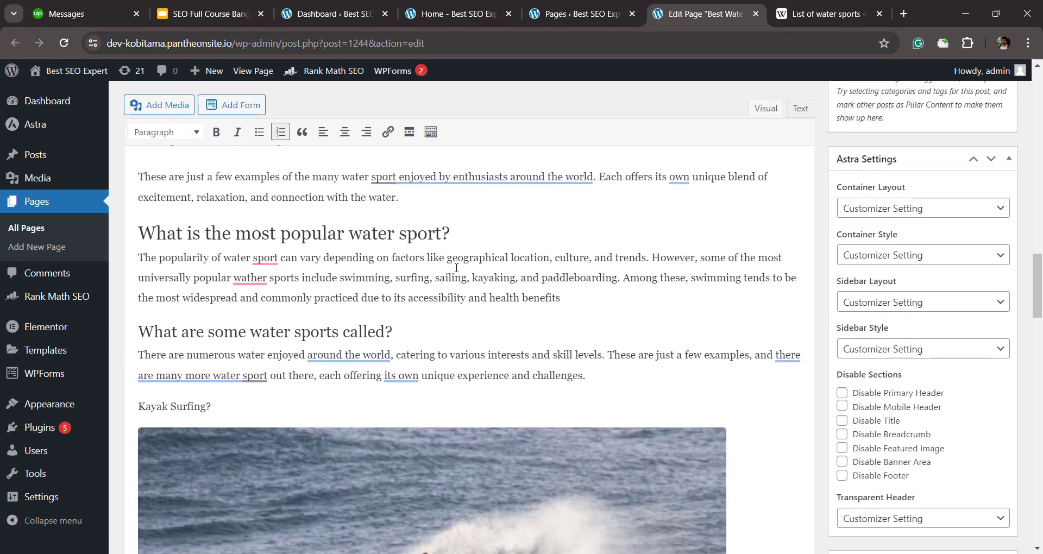
{"action": "scroll", "coordinate": [457, 267], "scroll_direction": "down", "scroll_amount": 1}
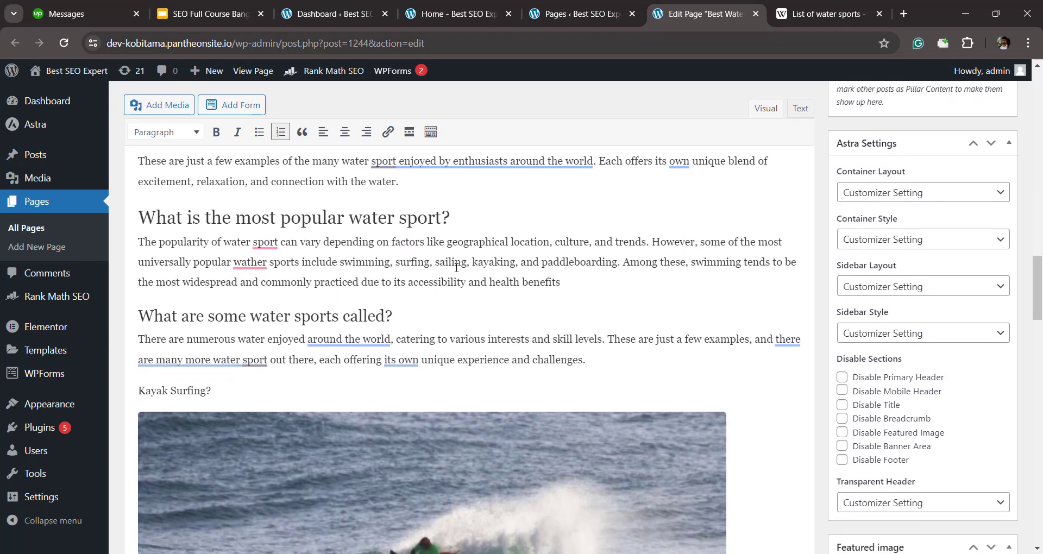
{"action": "scroll", "coordinate": [456, 267], "scroll_direction": "down", "scroll_amount": 2}
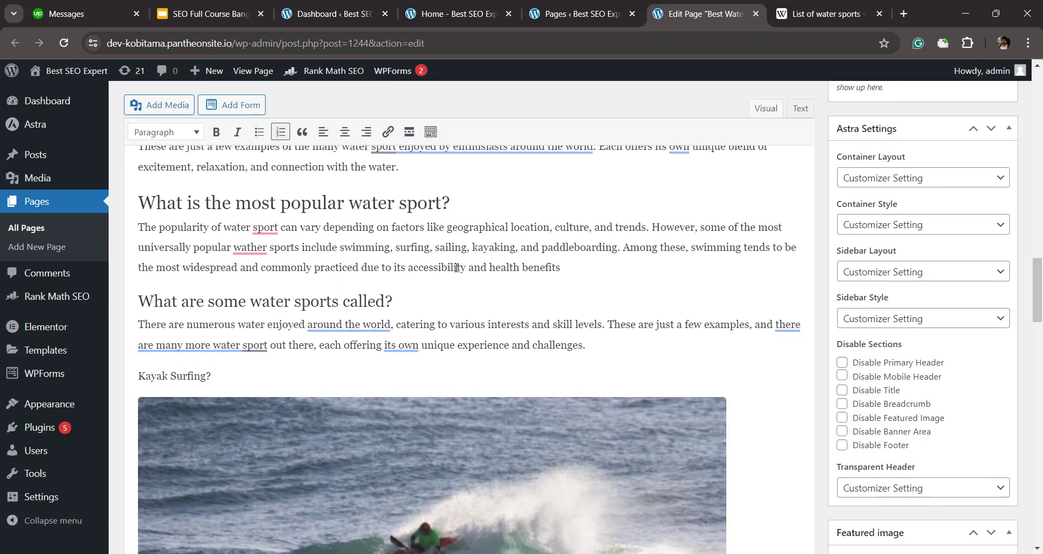
{"action": "scroll", "coordinate": [456, 268], "scroll_direction": "down", "scroll_amount": 9}
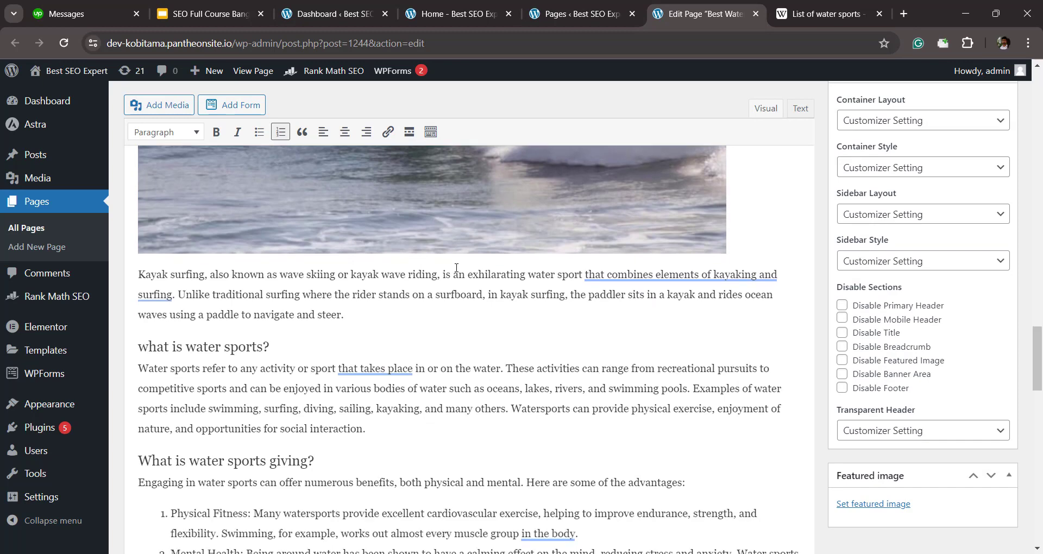
{"action": "scroll", "coordinate": [457, 267], "scroll_direction": "down", "scroll_amount": 3}
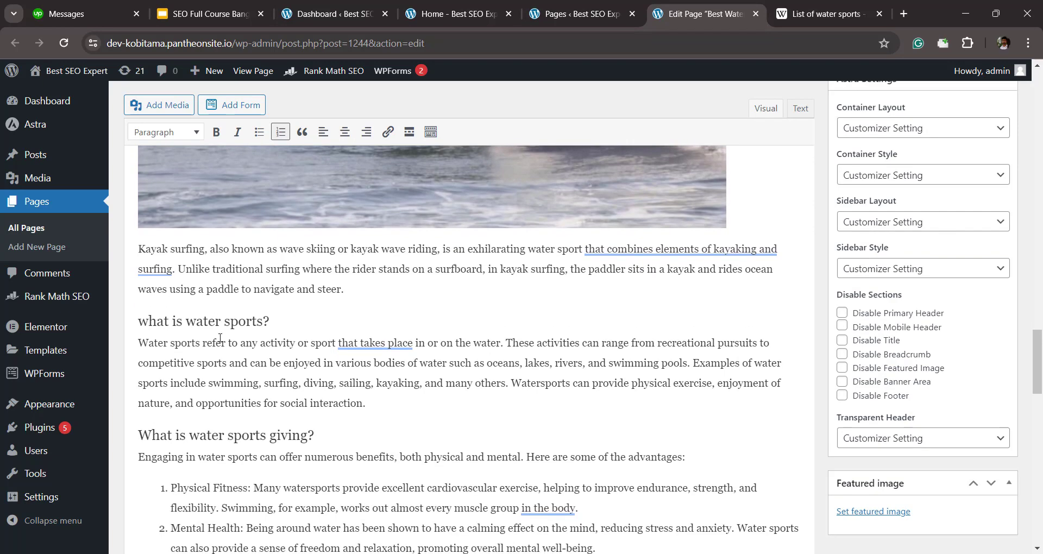
{"action": "left_click_drag", "start_coordinate": [202, 345], "coordinate": [138, 345]}
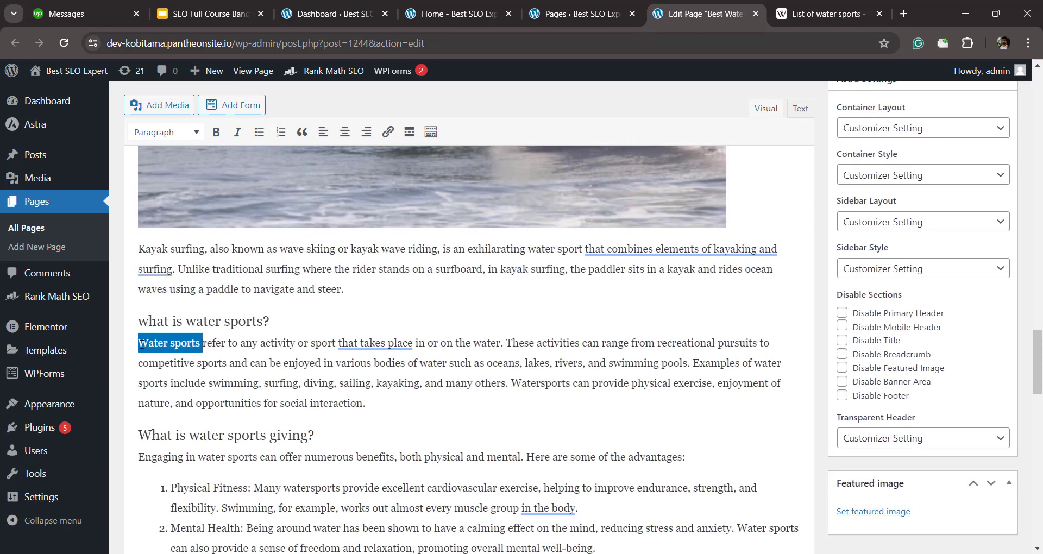
{"action": "left_click", "coordinate": [409, 133]}
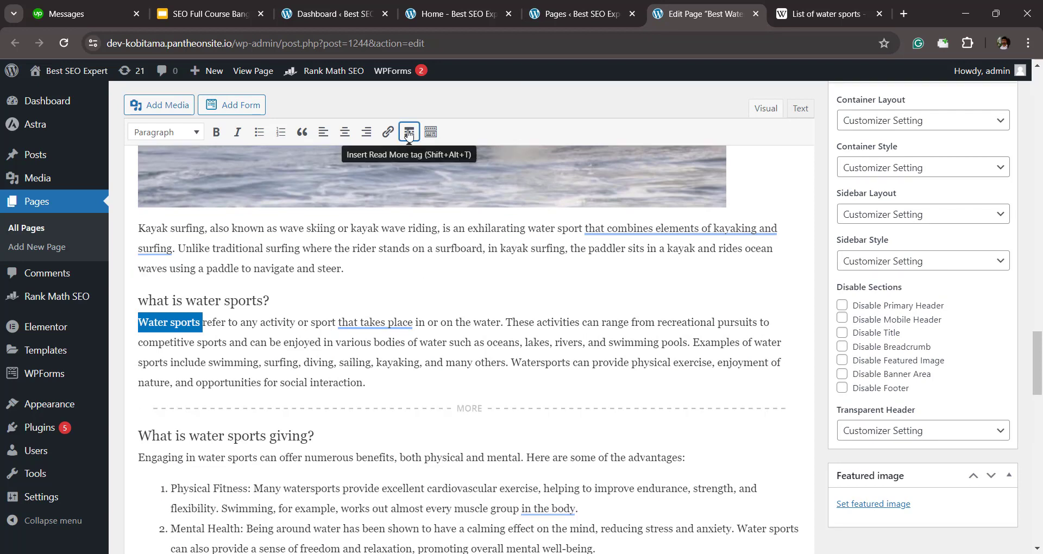
{"action": "left_click", "coordinate": [389, 132]}
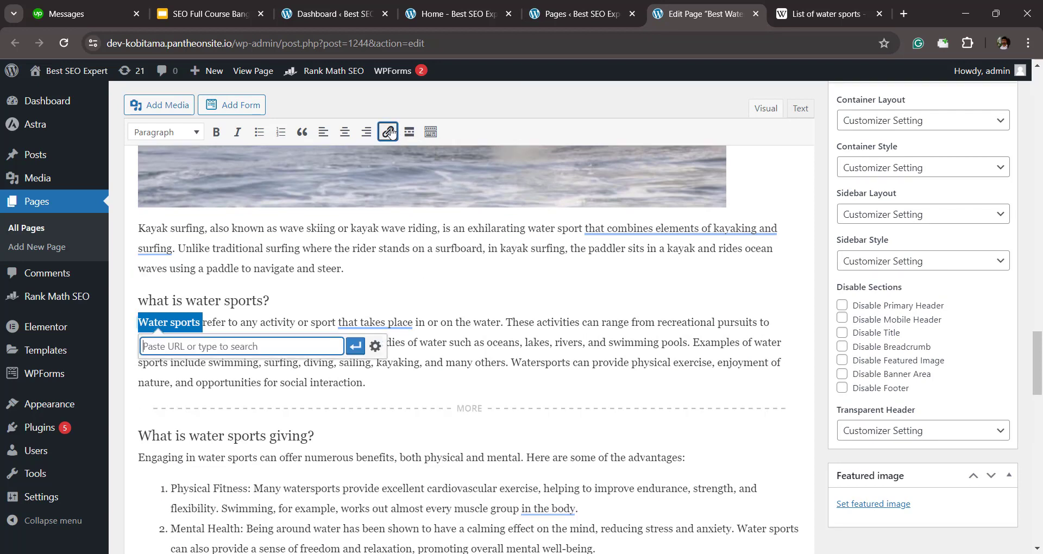
{"action": "key", "text": "ctrl+v"}
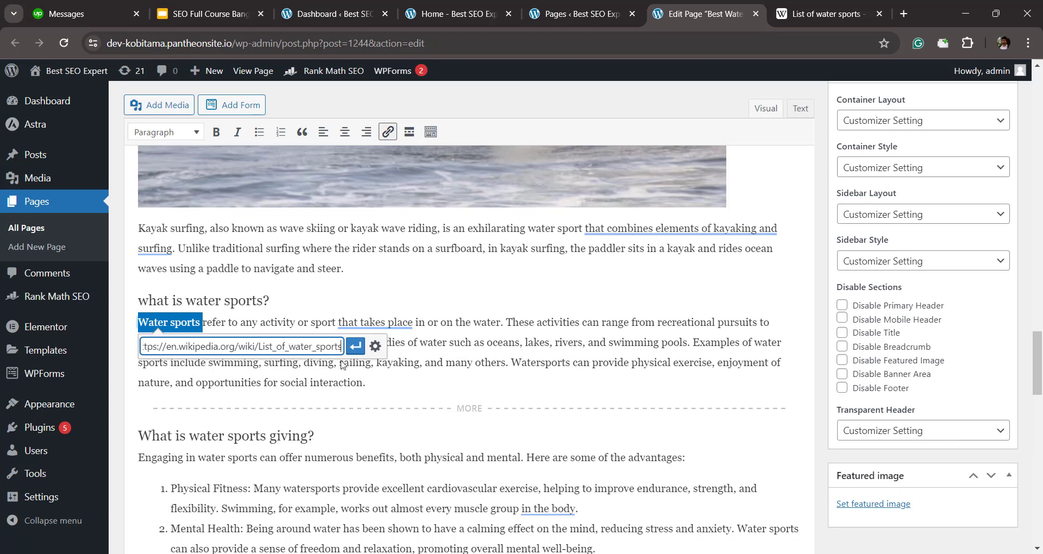
{"action": "left_click", "coordinate": [354, 348]}
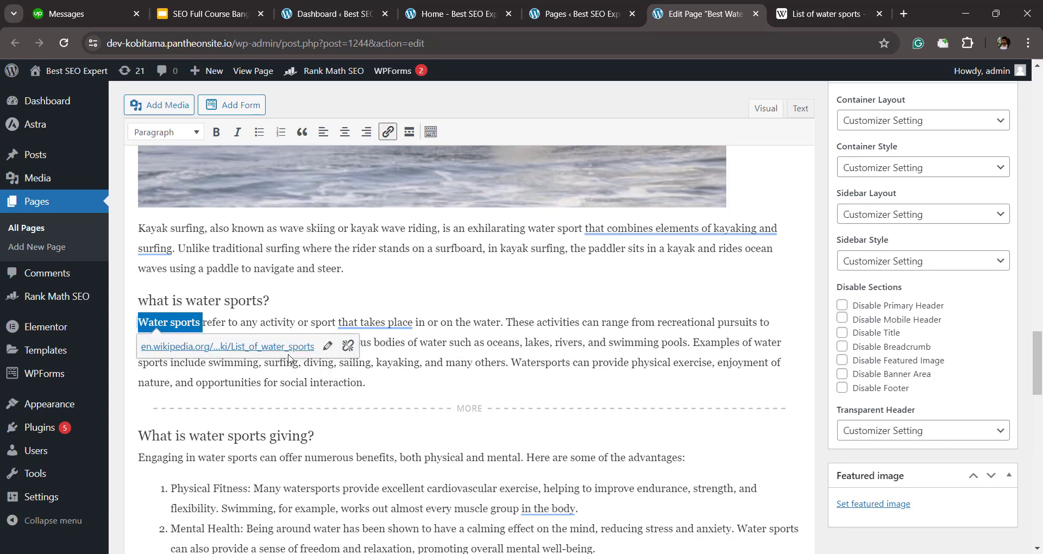
{"action": "left_click", "coordinate": [243, 351]}
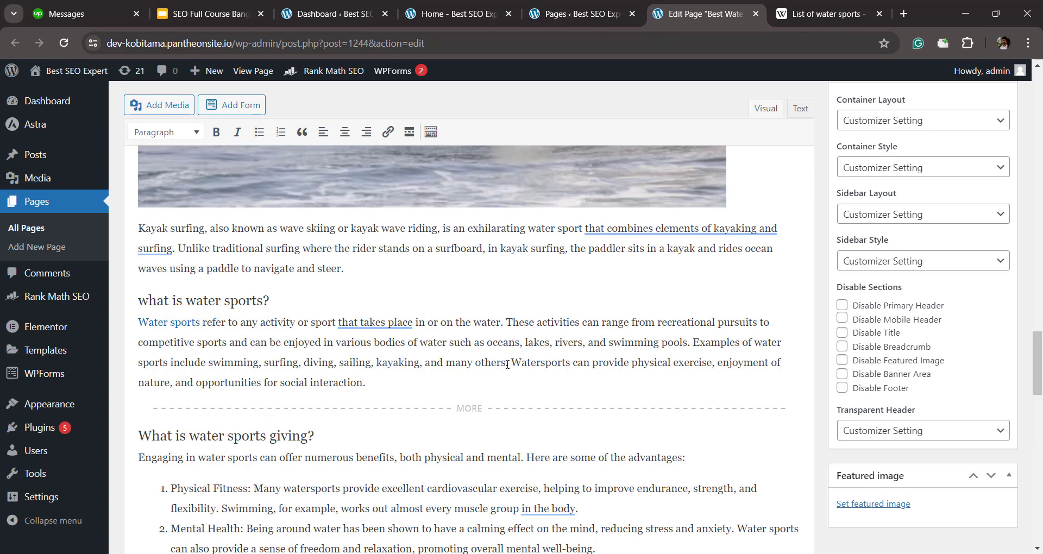
Step: Check the page's SEO score in the Publish box
{"action": "scroll", "coordinate": [508, 364], "scroll_direction": "up", "scroll_amount": 15}
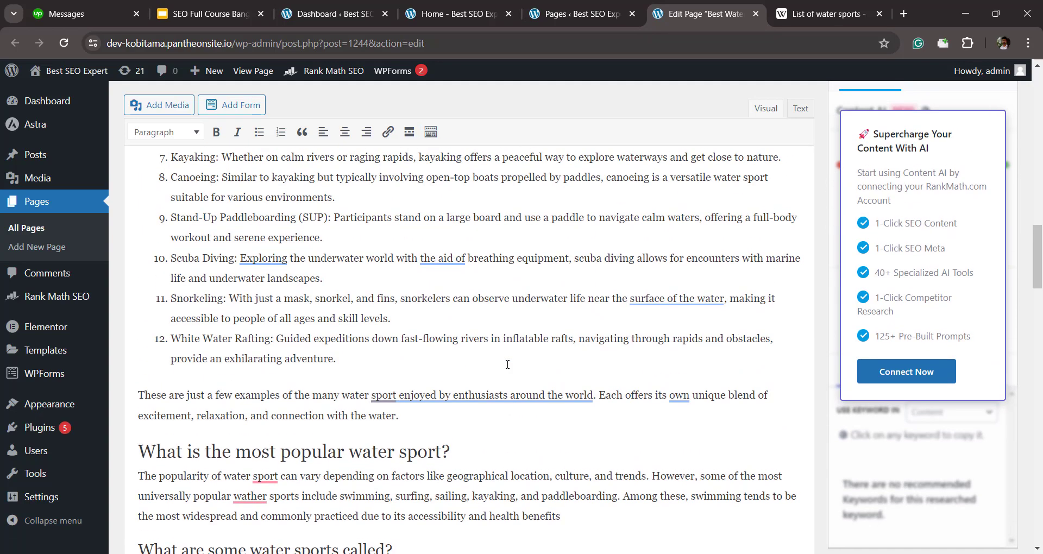
{"action": "scroll", "coordinate": [507, 364], "scroll_direction": "up", "scroll_amount": 6}
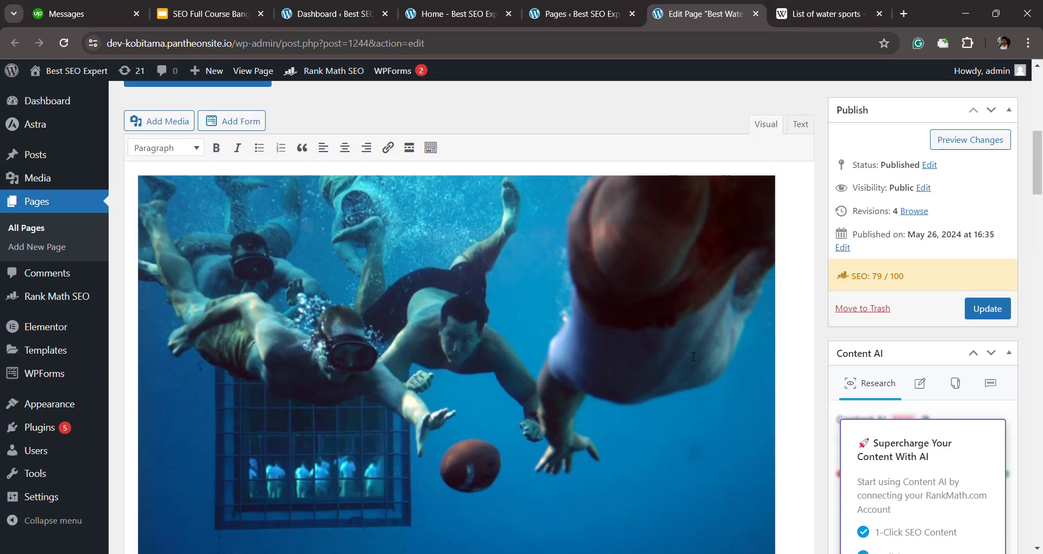
{"action": "scroll", "coordinate": [683, 353], "scroll_direction": "down", "scroll_amount": 3}
{"action": "scroll", "coordinate": [683, 353], "scroll_direction": "up", "scroll_amount": 5}
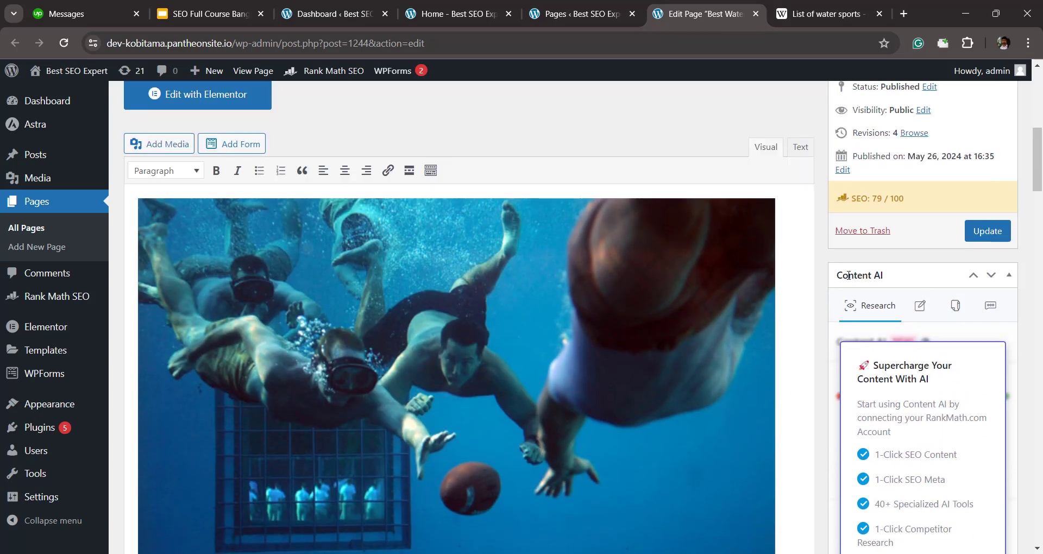
{"action": "left_click_drag", "start_coordinate": [907, 199], "coordinate": [841, 201]}
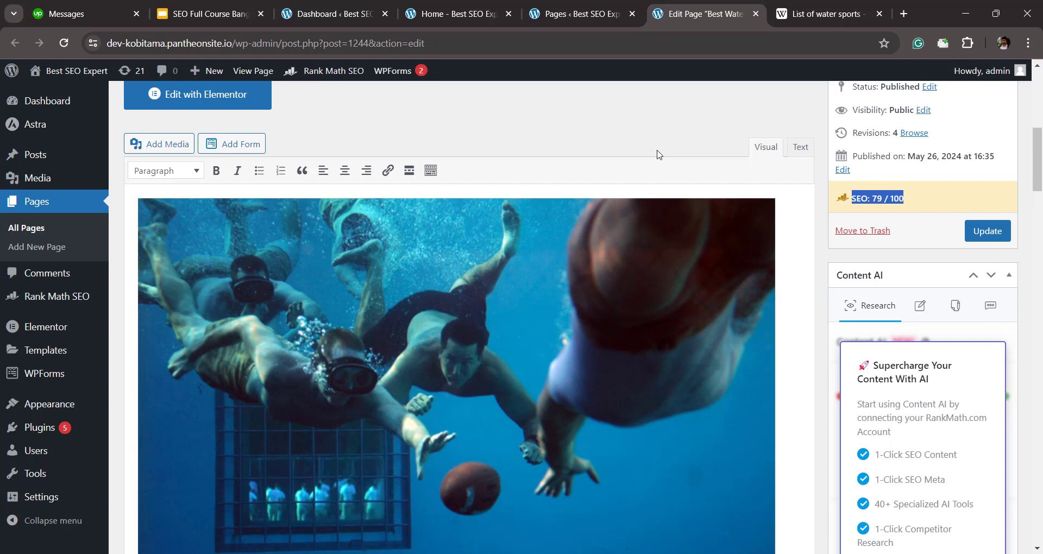
Step: Switch to the Google Slides presentation and view the "Internal links" and "External links" slides
{"action": "left_click", "coordinate": [206, 14]}
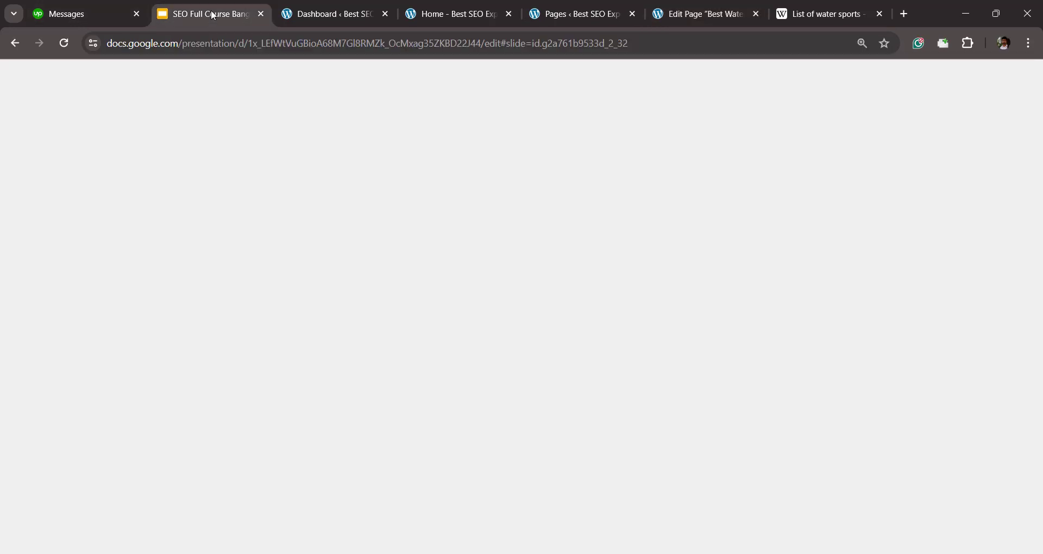
{"action": "left_click", "coordinate": [97, 305]}
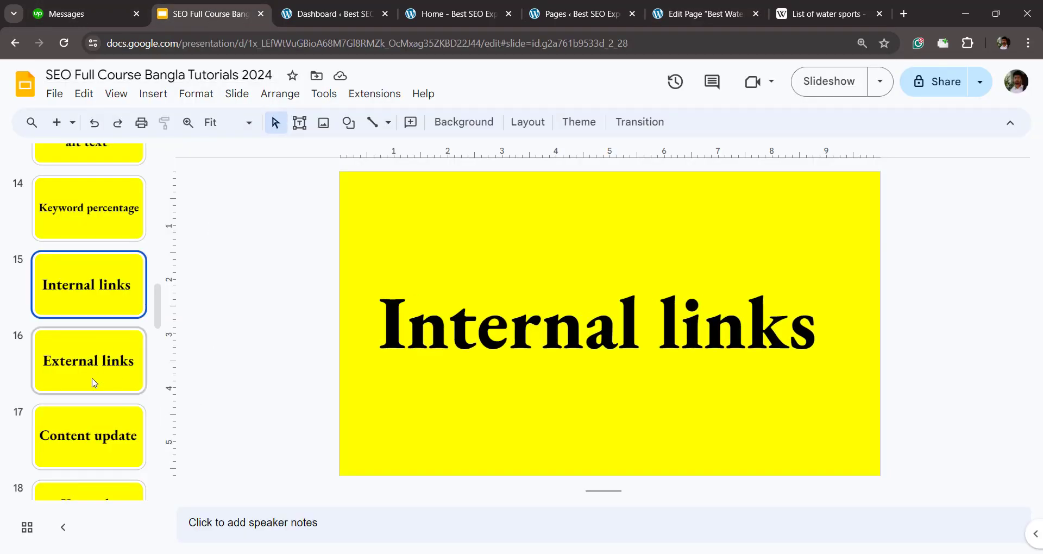
{"action": "left_click", "coordinate": [97, 377]}
{"action": "scroll", "coordinate": [97, 376], "scroll_direction": "down", "scroll_amount": 1}
{"action": "scroll", "coordinate": [97, 376], "scroll_direction": "up", "scroll_amount": 10}
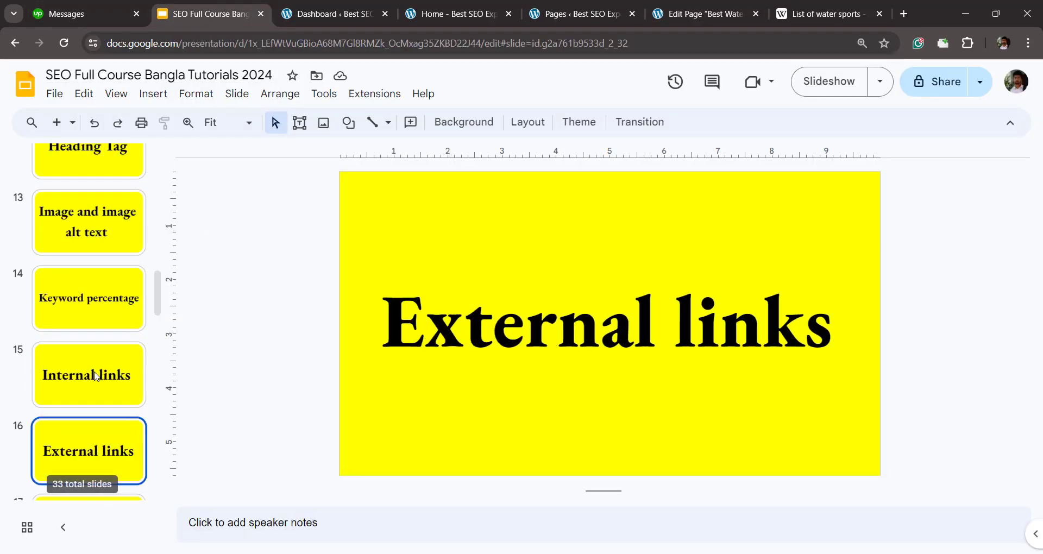
{"action": "scroll", "coordinate": [95, 374], "scroll_direction": "down", "scroll_amount": 2}
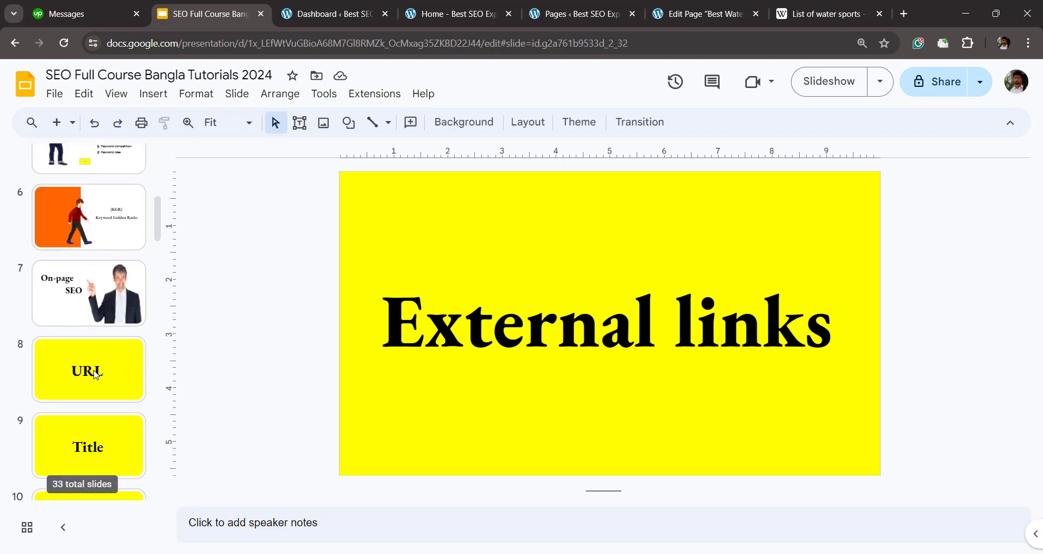
Step: Review the on-page SEO checklist slides in order, from "URL", "Title" and "Meta description" through to "External links"
{"action": "left_click", "coordinate": [95, 374]}
{"action": "scroll", "coordinate": [95, 374], "scroll_direction": "down", "scroll_amount": 2}
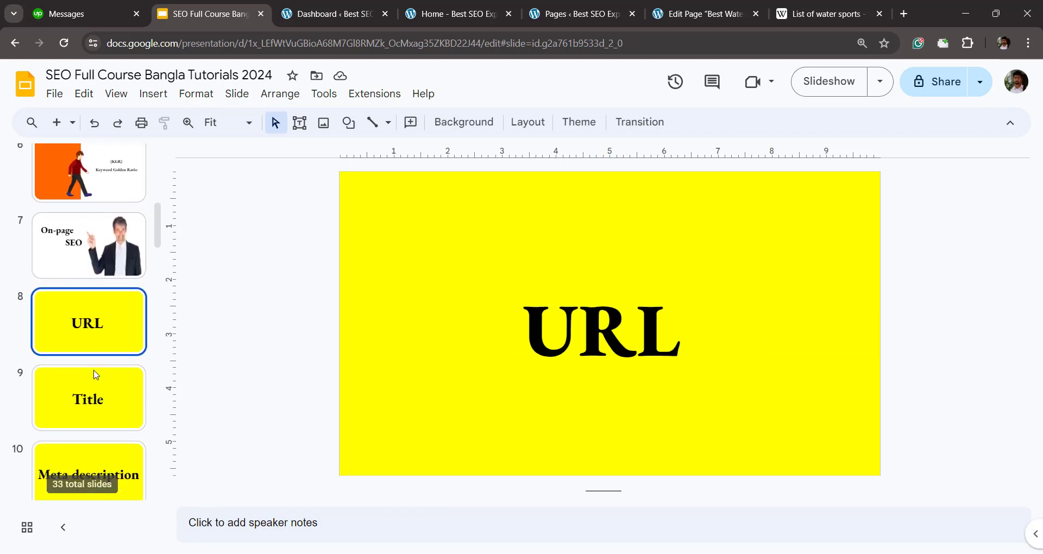
{"action": "left_click", "coordinate": [95, 373]}
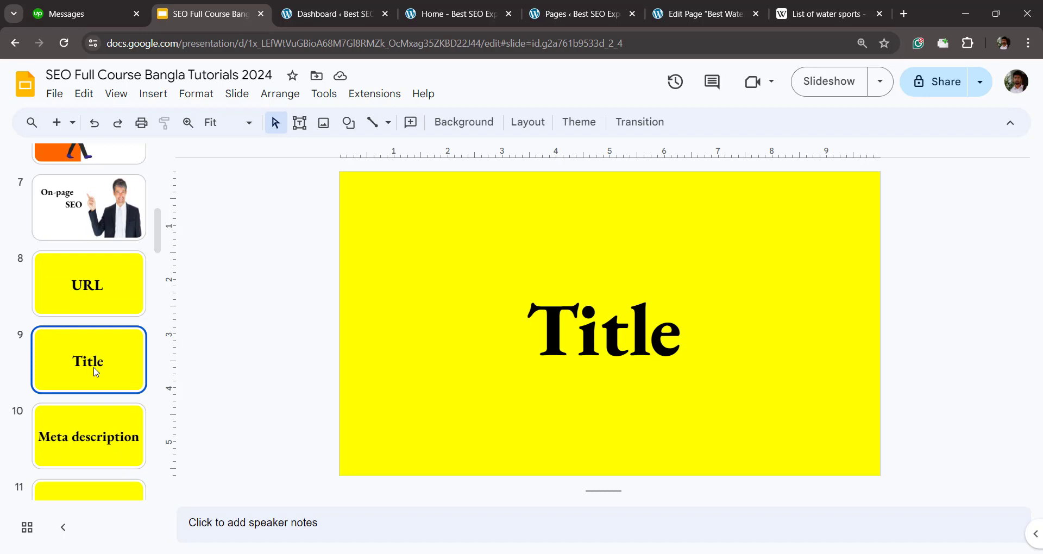
{"action": "left_click", "coordinate": [90, 431]}
{"action": "scroll", "coordinate": [89, 432], "scroll_direction": "down", "scroll_amount": 3}
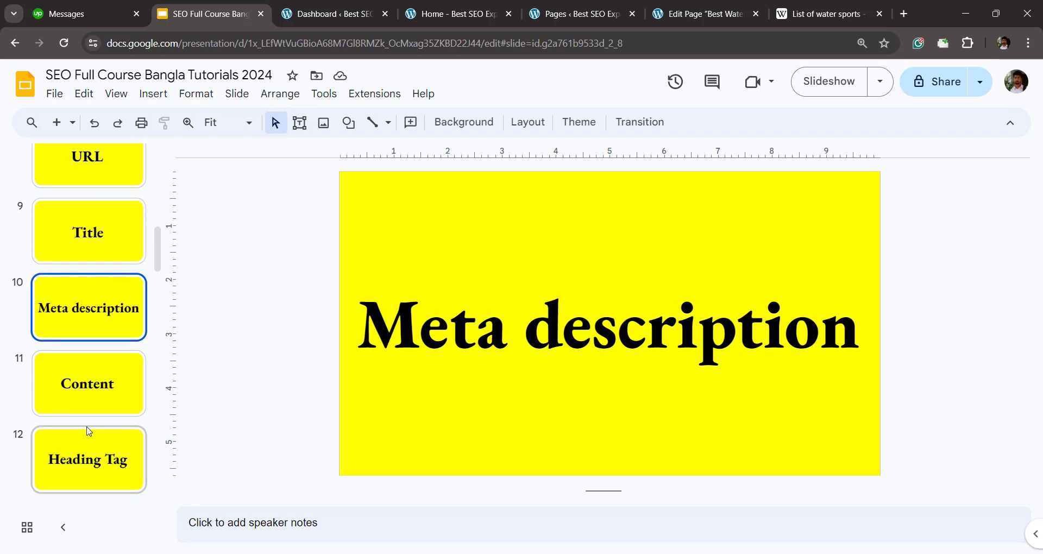
{"action": "left_click", "coordinate": [93, 463]}
{"action": "scroll", "coordinate": [94, 464], "scroll_direction": "down", "scroll_amount": 3}
{"action": "left_click", "coordinate": [106, 383]}
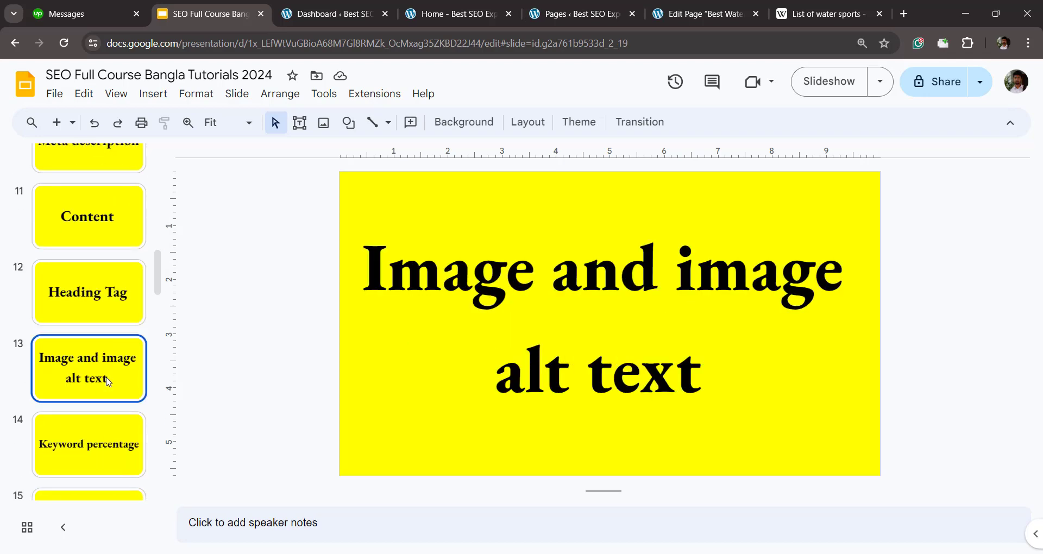
{"action": "scroll", "coordinate": [92, 405], "scroll_direction": "down", "scroll_amount": 3}
{"action": "left_click", "coordinate": [91, 419]}
{"action": "scroll", "coordinate": [91, 421], "scroll_direction": "down", "scroll_amount": 3}
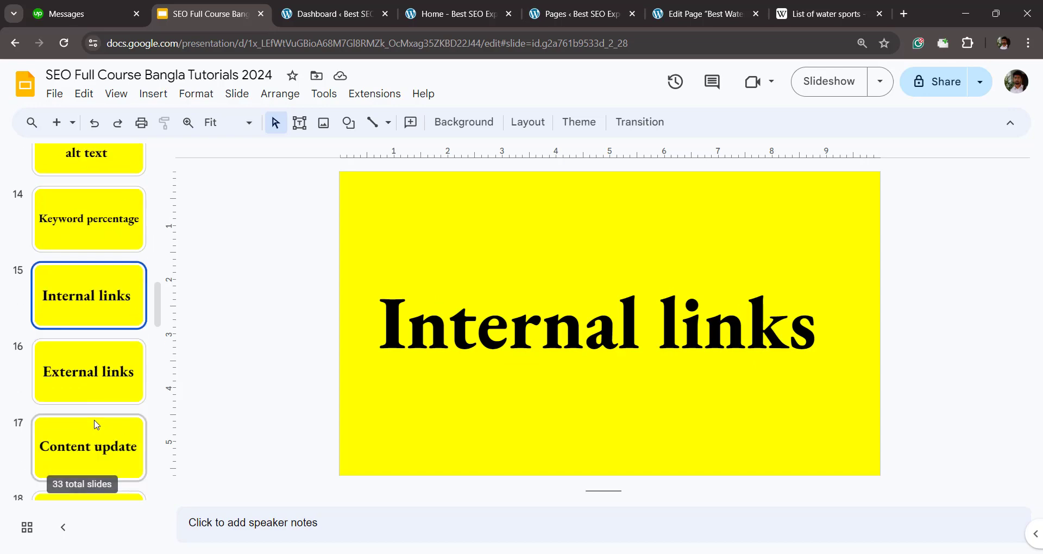
{"action": "left_click", "coordinate": [91, 320]}
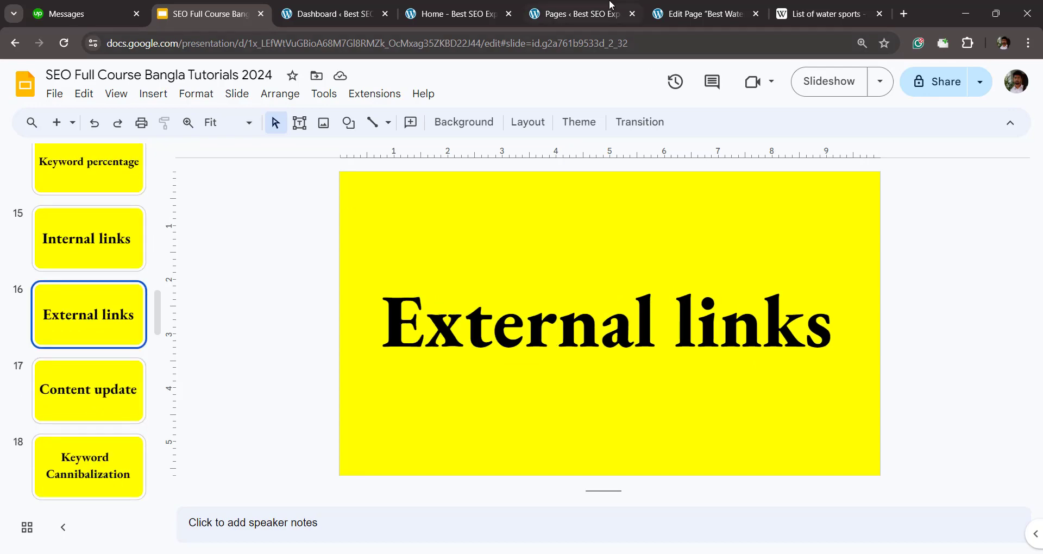
Step: Switch to the WordPress page editor and set the surfing picture Screenshot_36.png from the media library as the featured image
{"action": "left_click", "coordinate": [717, 14]}
{"action": "left_click", "coordinate": [675, 142]}
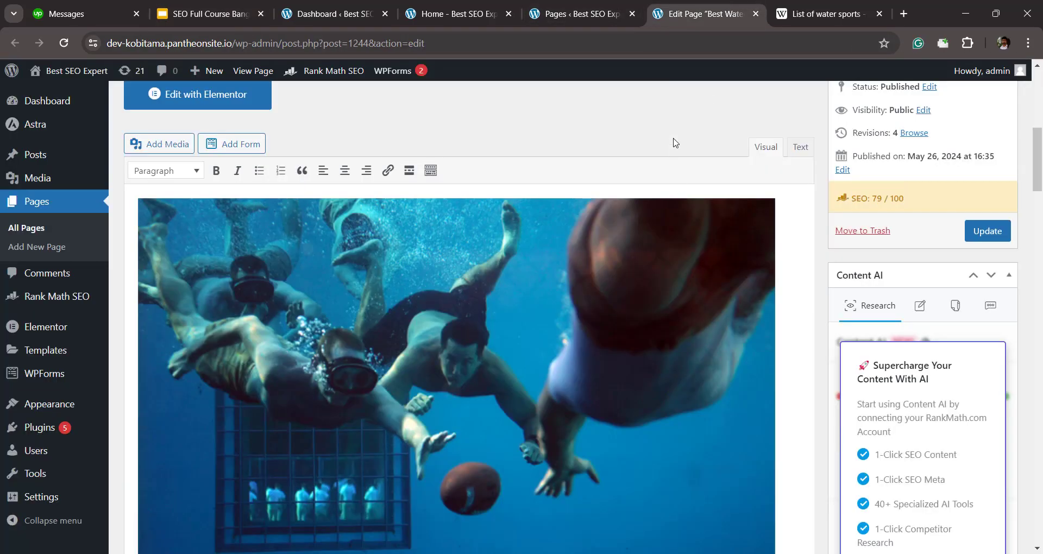
{"action": "scroll", "coordinate": [674, 147], "scroll_direction": "down", "scroll_amount": 20}
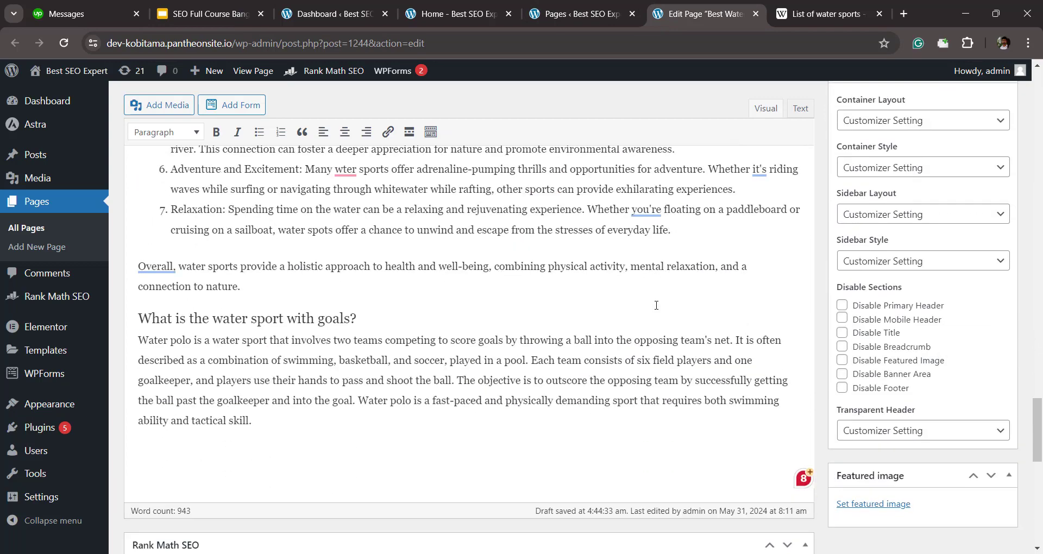
{"action": "scroll", "coordinate": [656, 306], "scroll_direction": "down", "scroll_amount": 7}
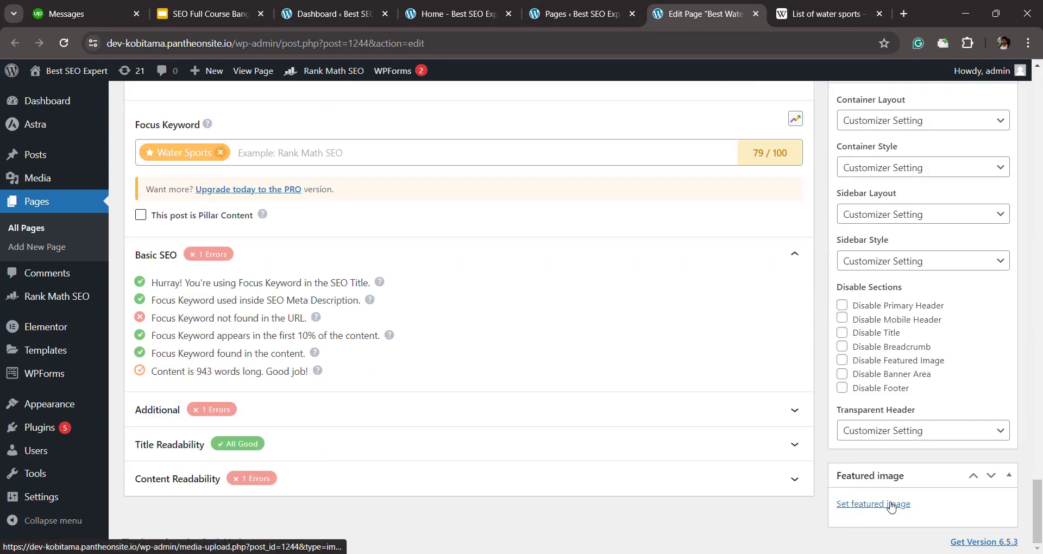
{"action": "left_click", "coordinate": [873, 504]}
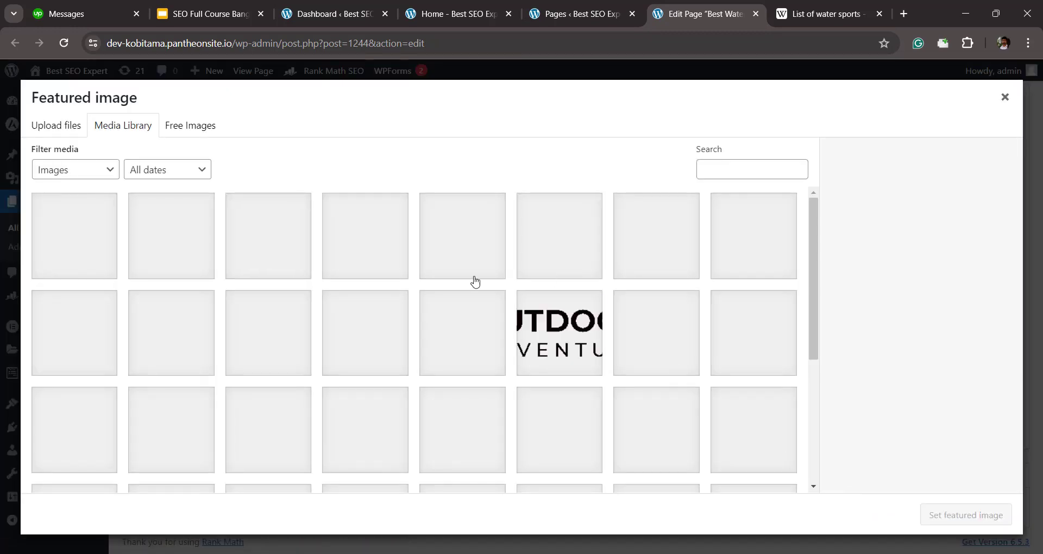
{"action": "left_click", "coordinate": [97, 249]}
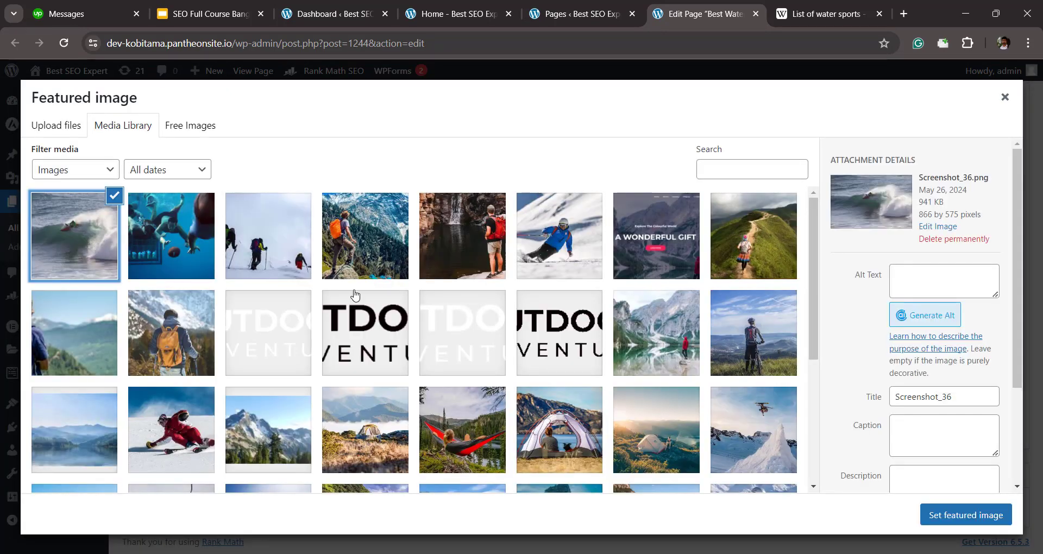
{"action": "left_click", "coordinate": [950, 516]}
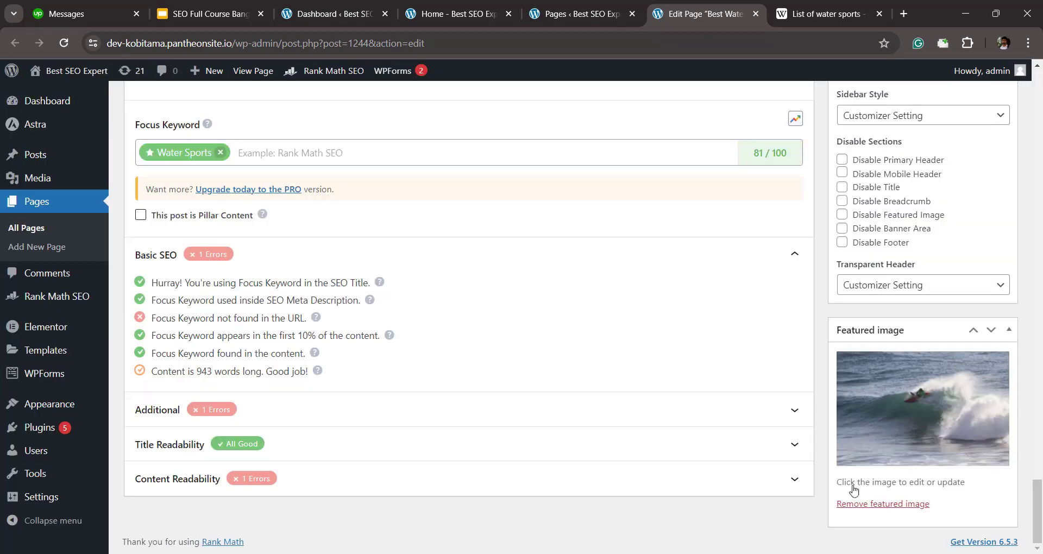
Step: Check the page's updated SEO score in the Publish box
{"action": "scroll", "coordinate": [682, 298], "scroll_direction": "up", "scroll_amount": 15}
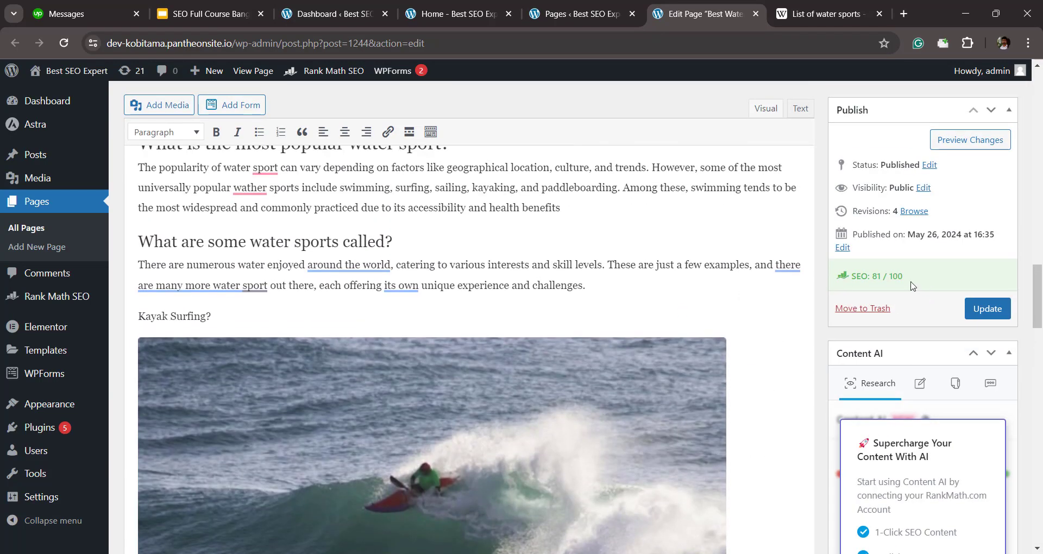
{"action": "left_click_drag", "start_coordinate": [883, 279], "coordinate": [864, 279]}
{"action": "left_click", "coordinate": [807, 236]}
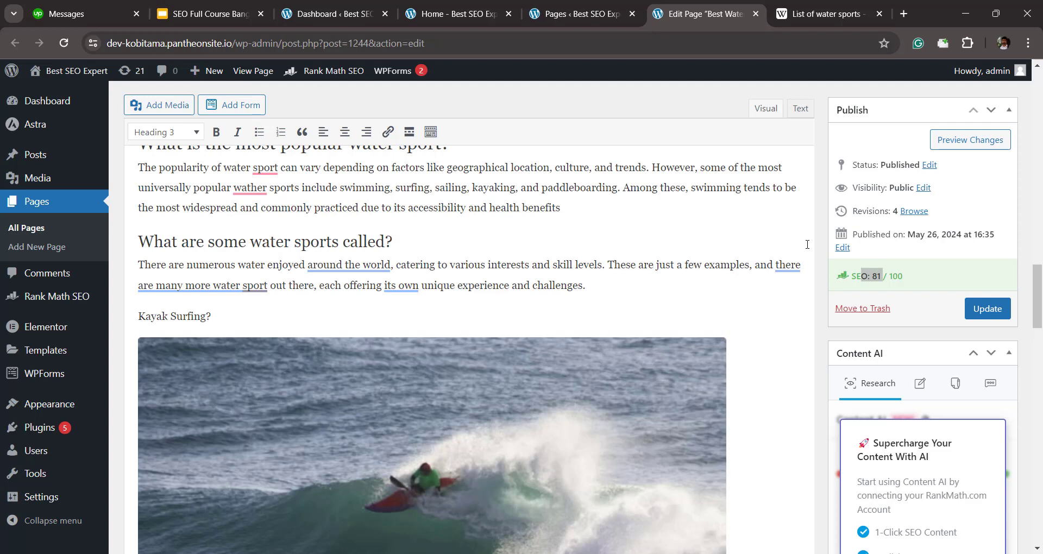
{"action": "left_click", "coordinate": [904, 276]}
{"action": "left_click_drag", "start_coordinate": [911, 278], "coordinate": [852, 277]}
{"action": "left_click", "coordinate": [802, 263]}
Step: Examine the Basic SEO checks for the "Water Sports" focus keyword in the Rank Math SEO box
{"action": "scroll", "coordinate": [761, 272], "scroll_direction": "down", "scroll_amount": 20}
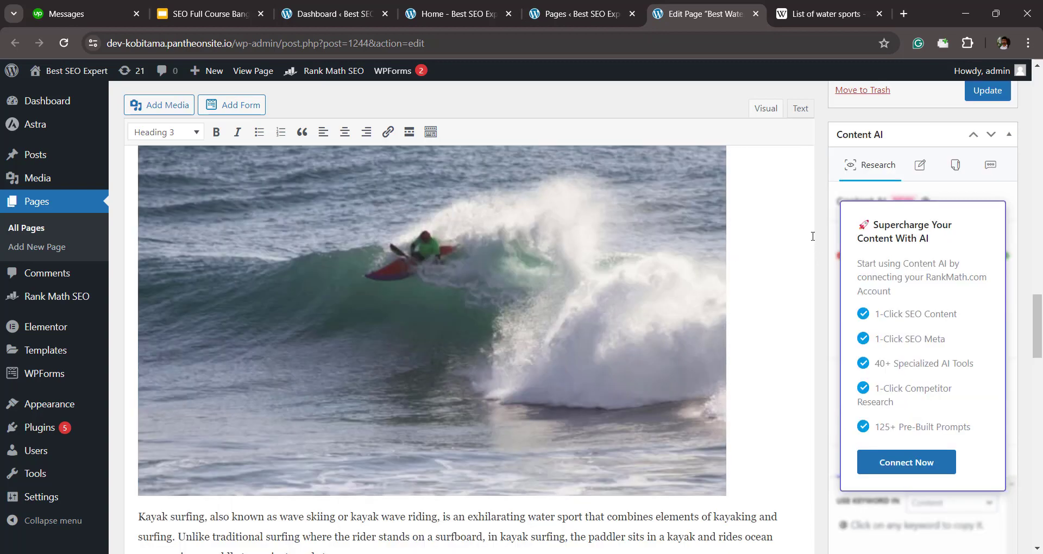
{"action": "scroll", "coordinate": [681, 263], "scroll_direction": "down", "scroll_amount": 2}
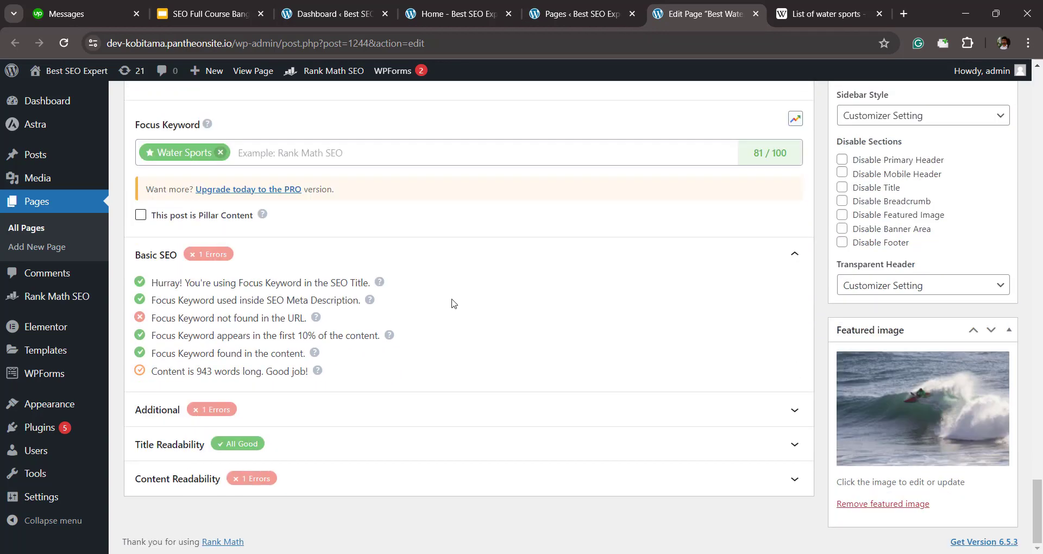
{"action": "left_click", "coordinate": [442, 261]}
{"action": "left_click", "coordinate": [330, 374]}
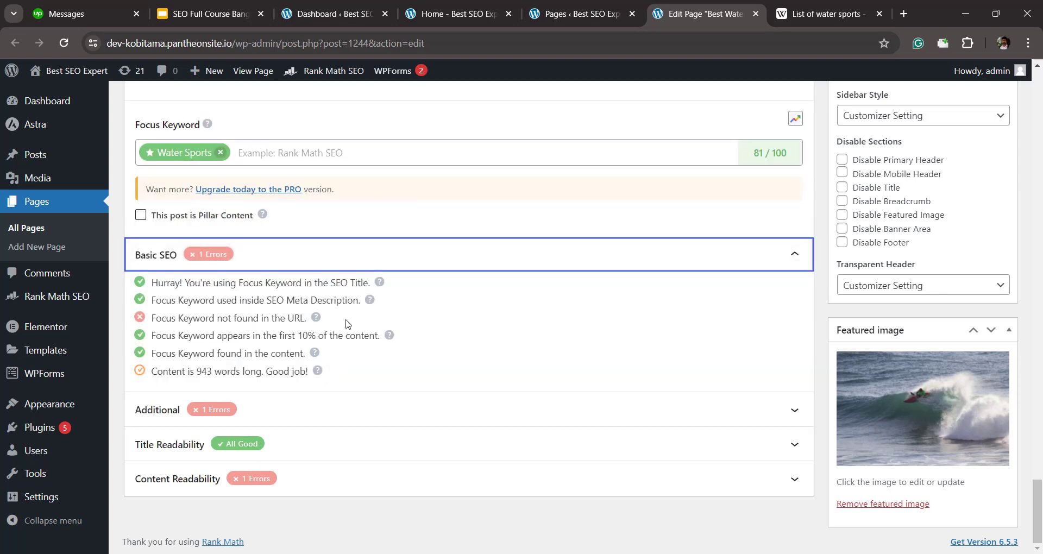
{"action": "left_click", "coordinate": [242, 263]}
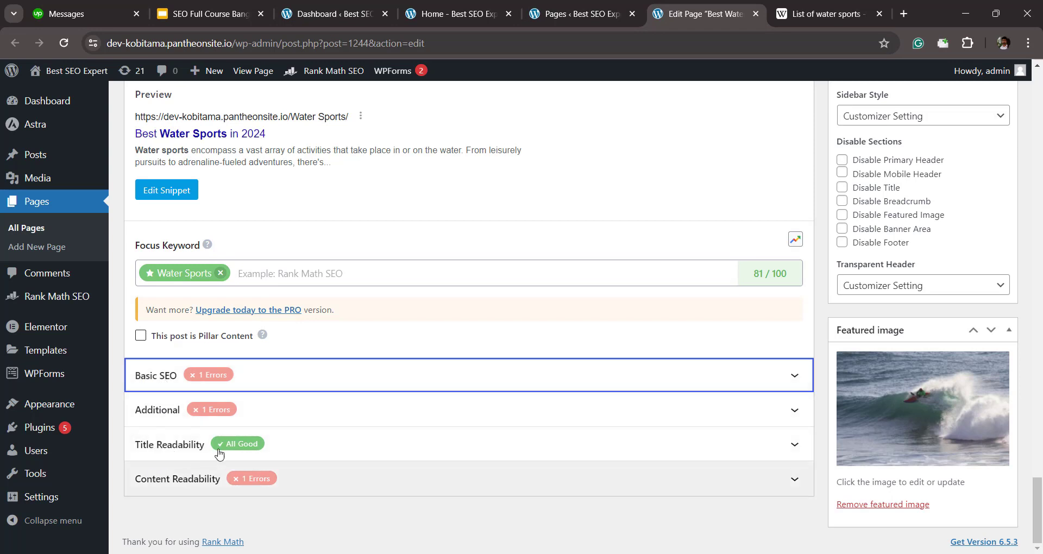
{"action": "left_click", "coordinate": [252, 374]}
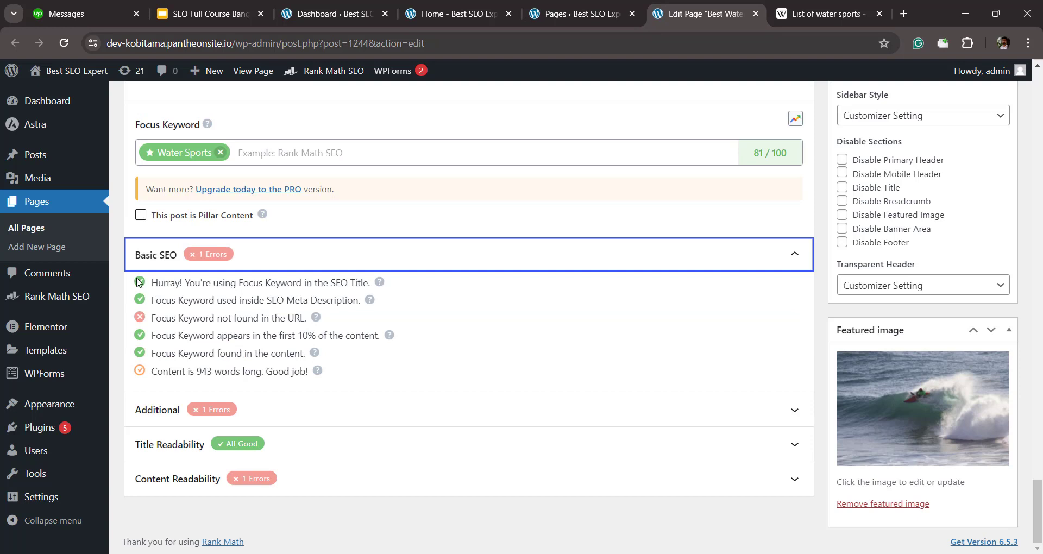
{"action": "left_click_drag", "start_coordinate": [140, 281], "coordinate": [346, 387]}
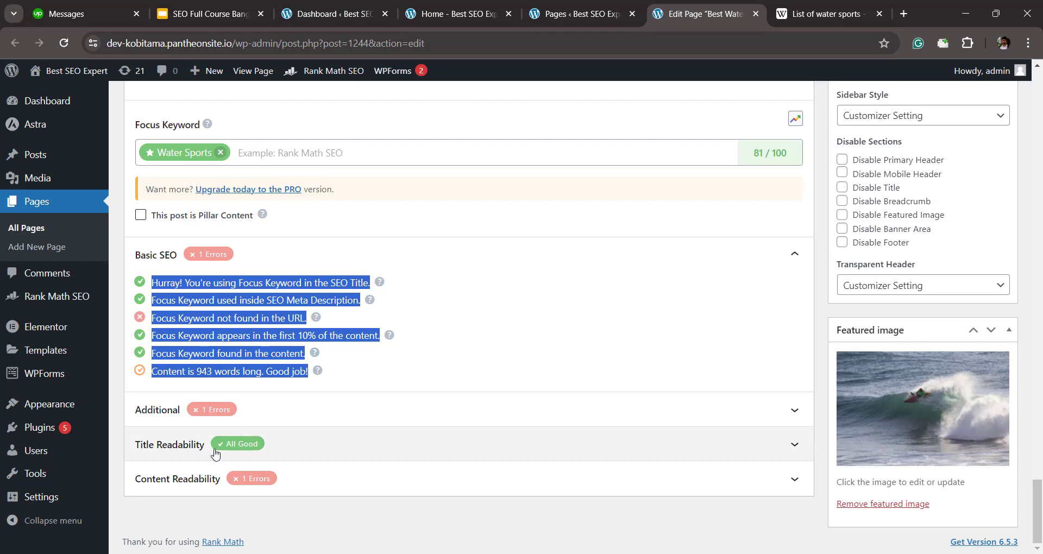
Step: Expand the Additional checks in the Rank Math SEO box, read through them and collapse the section
{"action": "left_click", "coordinate": [285, 411]}
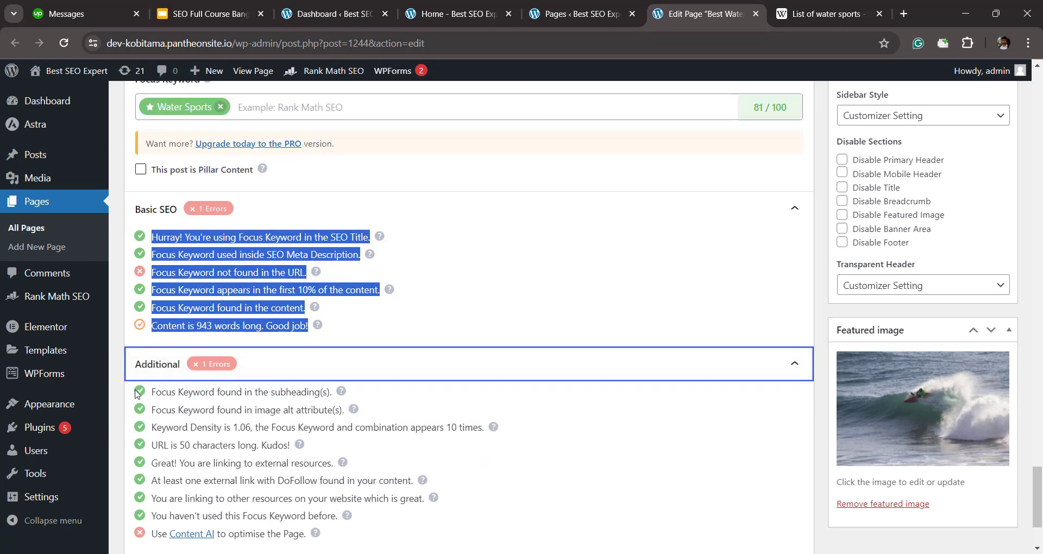
{"action": "left_click_drag", "start_coordinate": [139, 392], "coordinate": [314, 511]}
{"action": "left_click", "coordinate": [320, 473]}
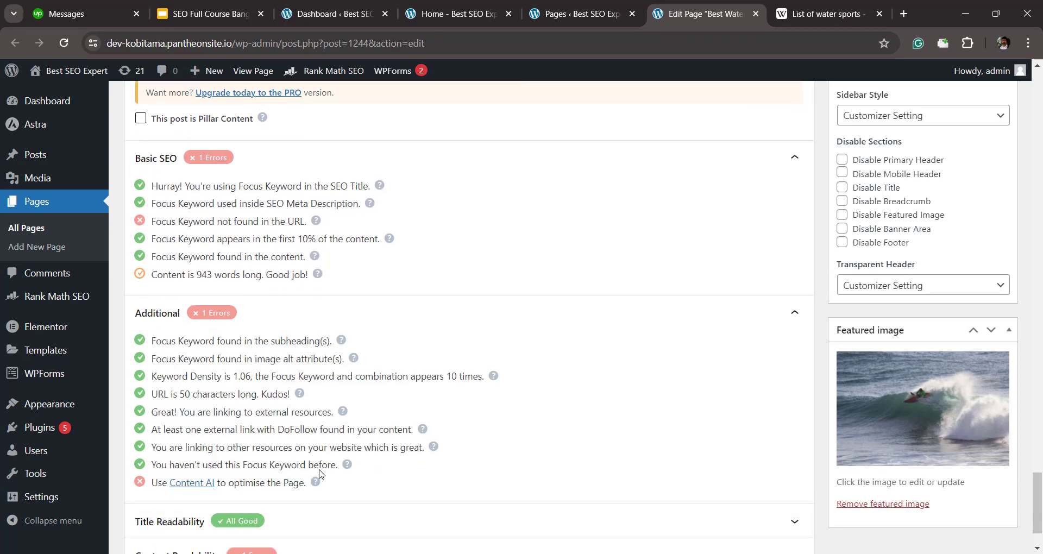
{"action": "left_click", "coordinate": [343, 318]}
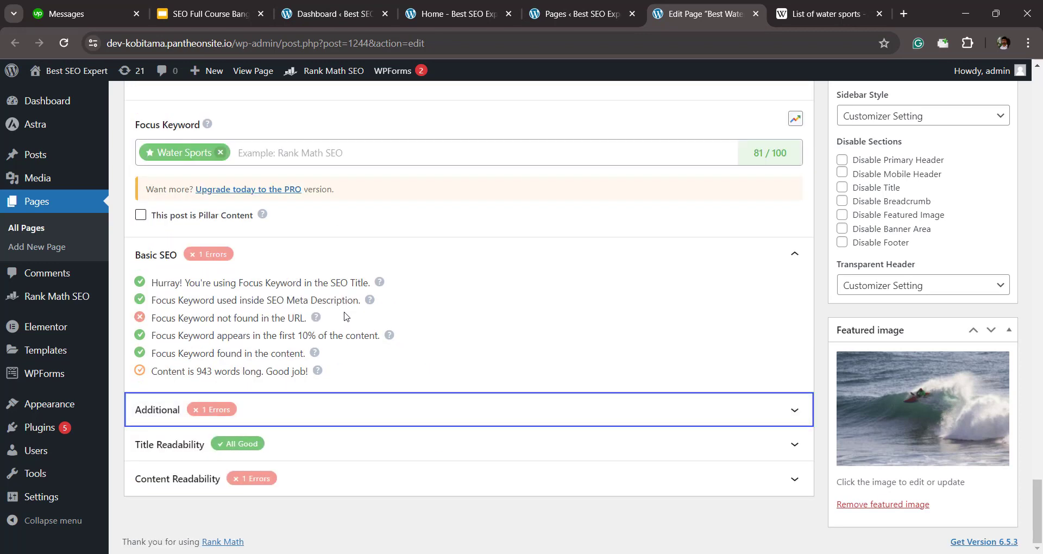
Step: Read through the Title Readability and Content Readability checks, and collapse the expanded sections below Basic SEO
{"action": "left_click", "coordinate": [279, 438]}
{"action": "left_click_drag", "start_coordinate": [154, 473], "coordinate": [316, 527]}
{"action": "left_click", "coordinate": [337, 423]}
{"action": "scroll", "coordinate": [337, 421], "scroll_direction": "down", "scroll_amount": 4}
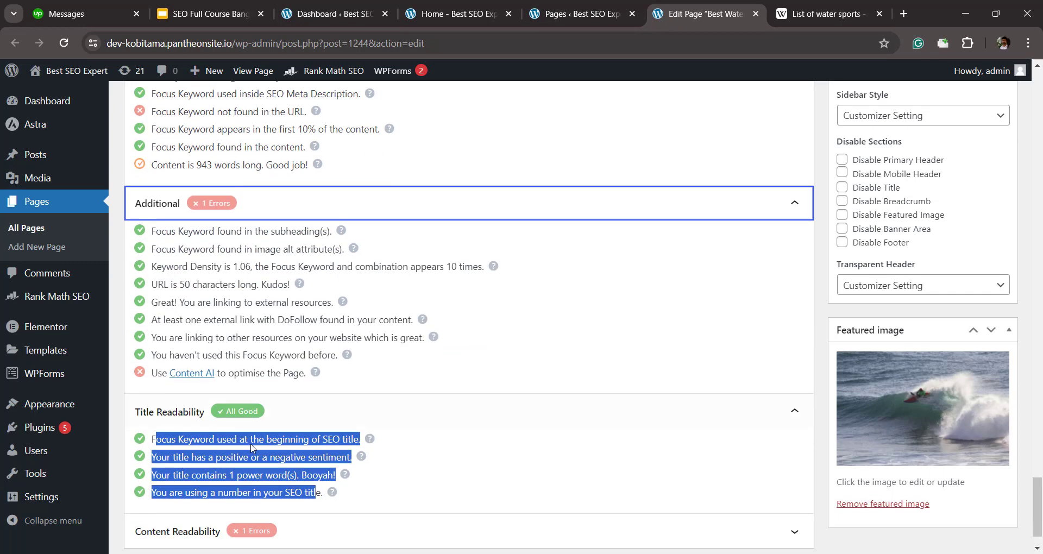
{"action": "left_click", "coordinate": [147, 478]}
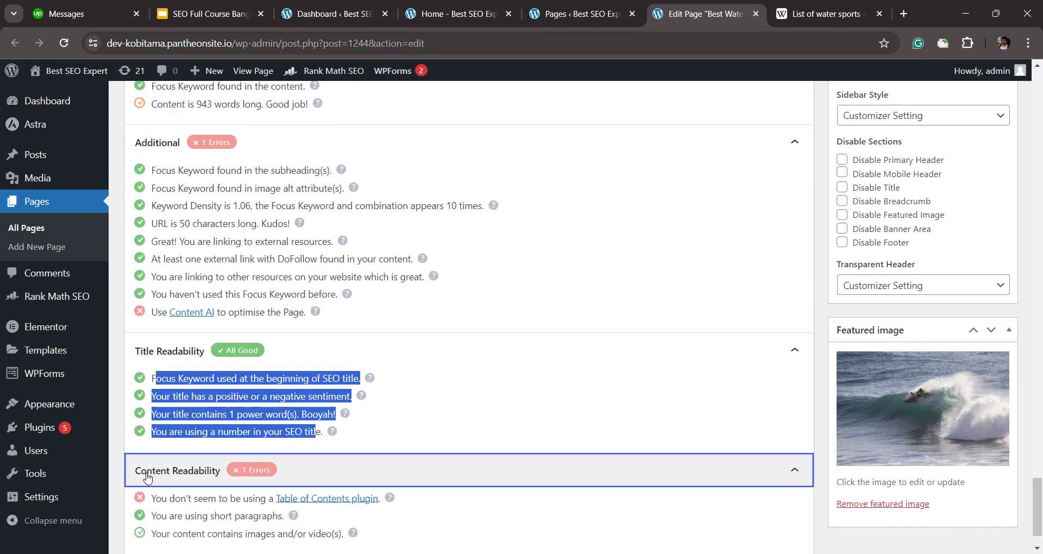
{"action": "left_click_drag", "start_coordinate": [351, 538], "coordinate": [151, 497]}
{"action": "left_click", "coordinate": [380, 468]}
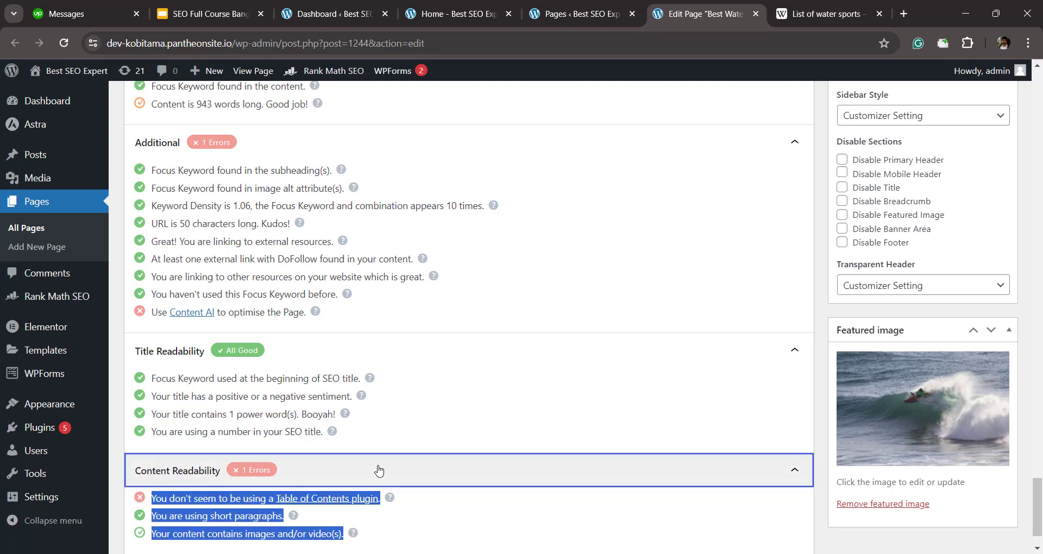
{"action": "left_click", "coordinate": [452, 361]}
{"action": "left_click", "coordinate": [368, 173]}
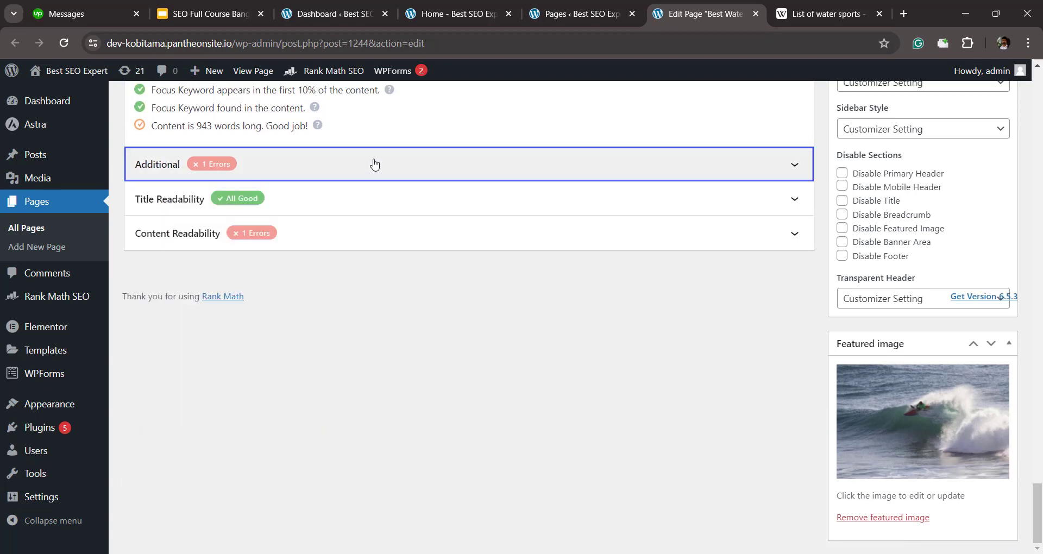
Step: Go over the Basic SEO items on title, meta description, URL and content once more, and collapse the section
{"action": "scroll", "coordinate": [377, 187], "scroll_direction": "up", "scroll_amount": 3}
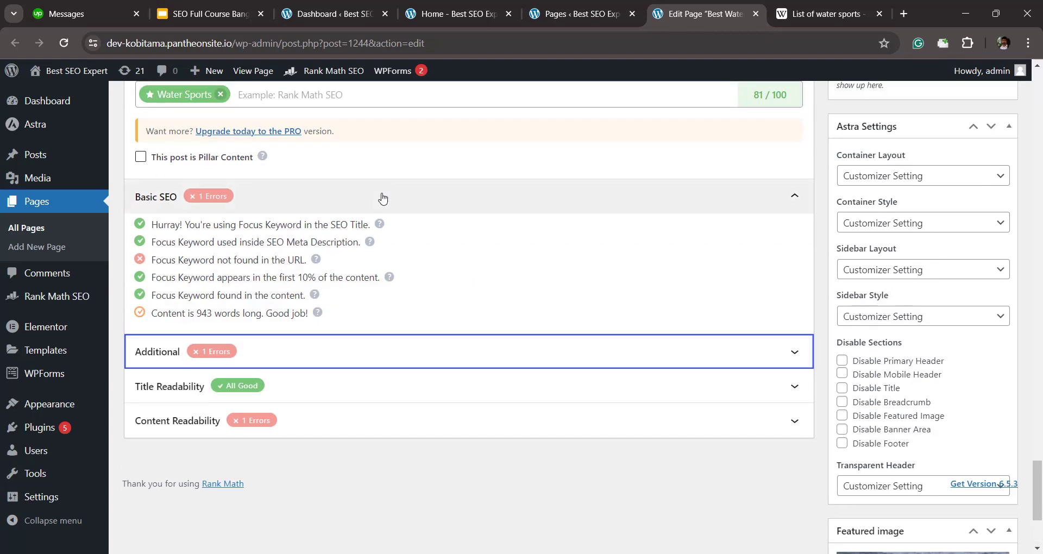
{"action": "left_click", "coordinate": [383, 199]}
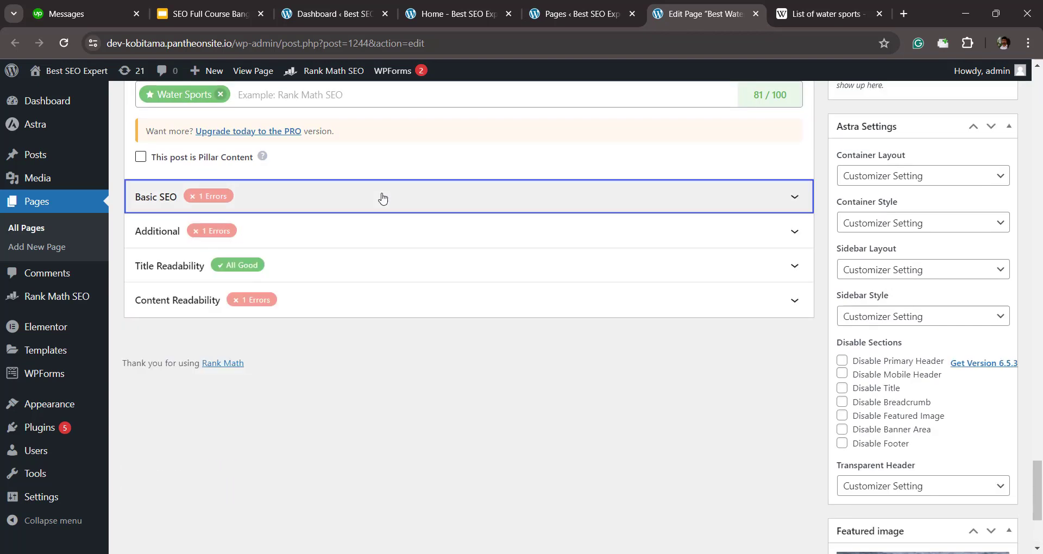
{"action": "left_click", "coordinate": [383, 199]}
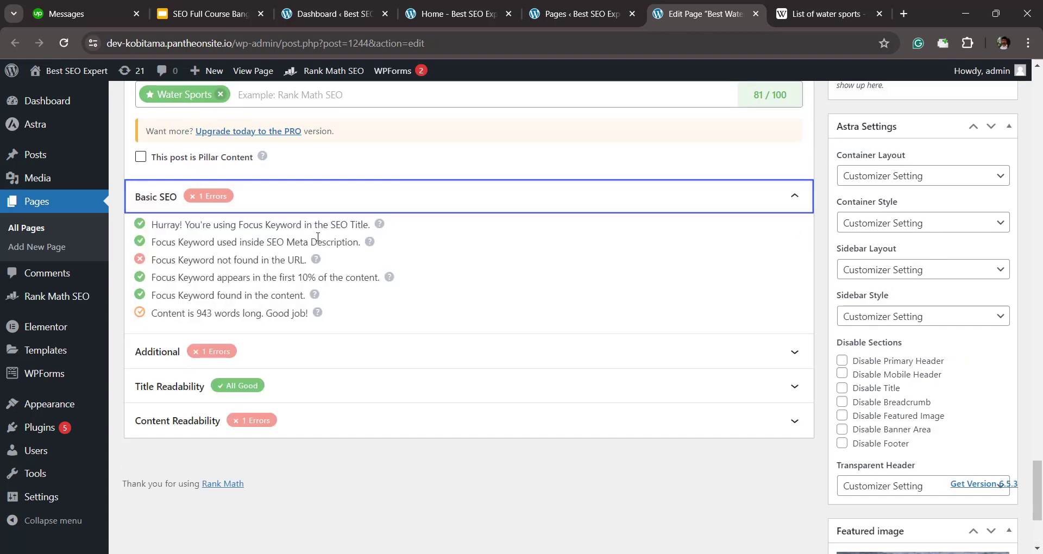
{"action": "left_click_drag", "start_coordinate": [370, 225], "coordinate": [158, 224]}
{"action": "left_click_drag", "start_coordinate": [330, 242], "coordinate": [199, 260]}
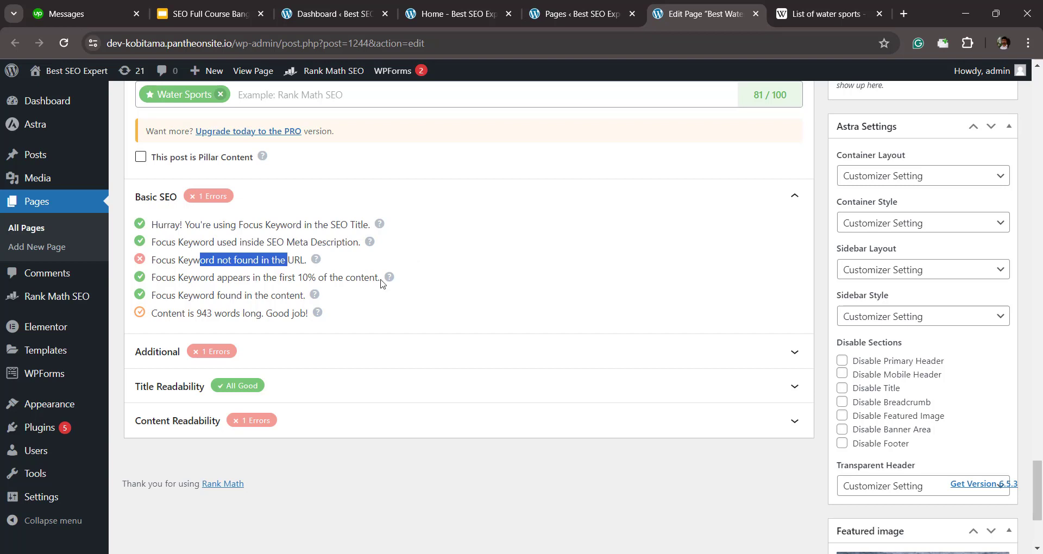
{"action": "left_click_drag", "start_coordinate": [355, 279], "coordinate": [275, 289]}
{"action": "left_click", "coordinate": [387, 312]}
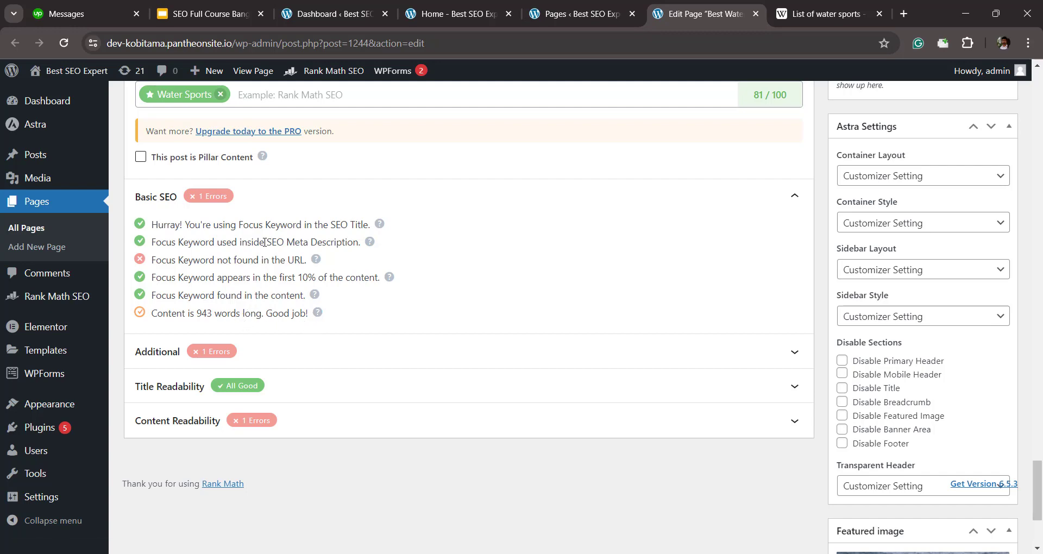
{"action": "left_click", "coordinate": [416, 198]}
Step: View the Rank Math search snippet preview and return to the SEO score in the Publish box
{"action": "scroll", "coordinate": [421, 229], "scroll_direction": "up", "scroll_amount": 4}
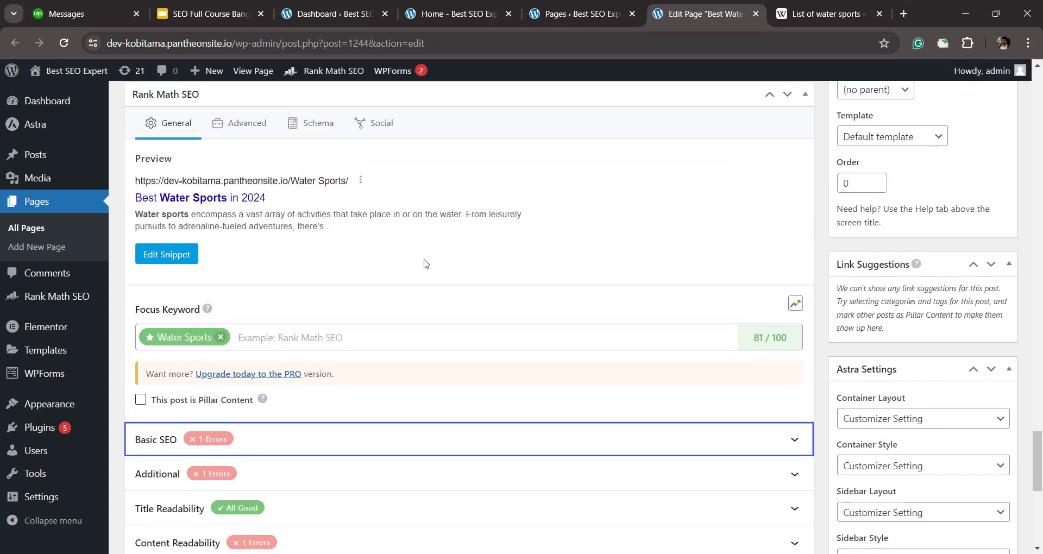
{"action": "scroll", "coordinate": [424, 269], "scroll_direction": "down", "scroll_amount": 1}
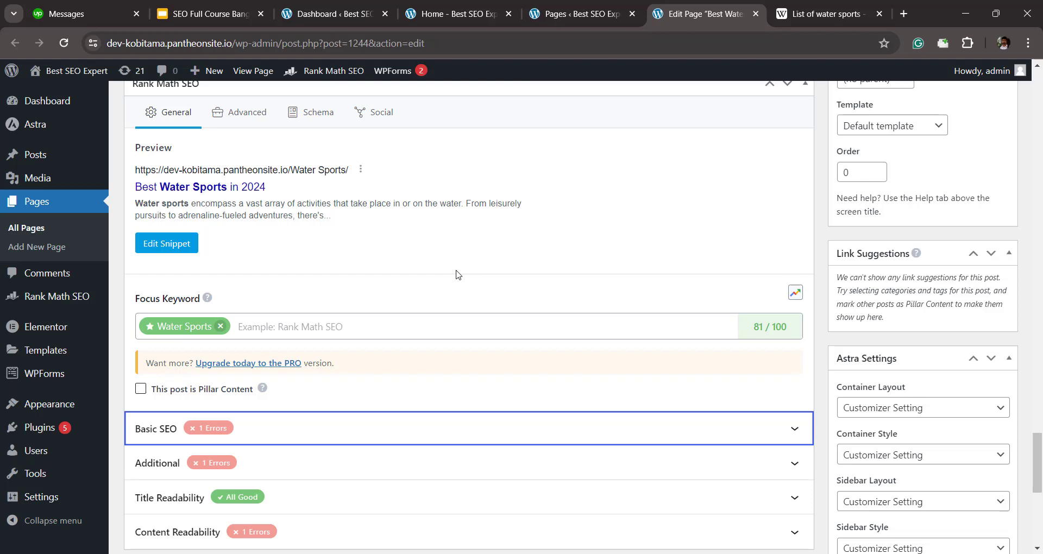
{"action": "scroll", "coordinate": [458, 274], "scroll_direction": "up", "scroll_amount": 20}
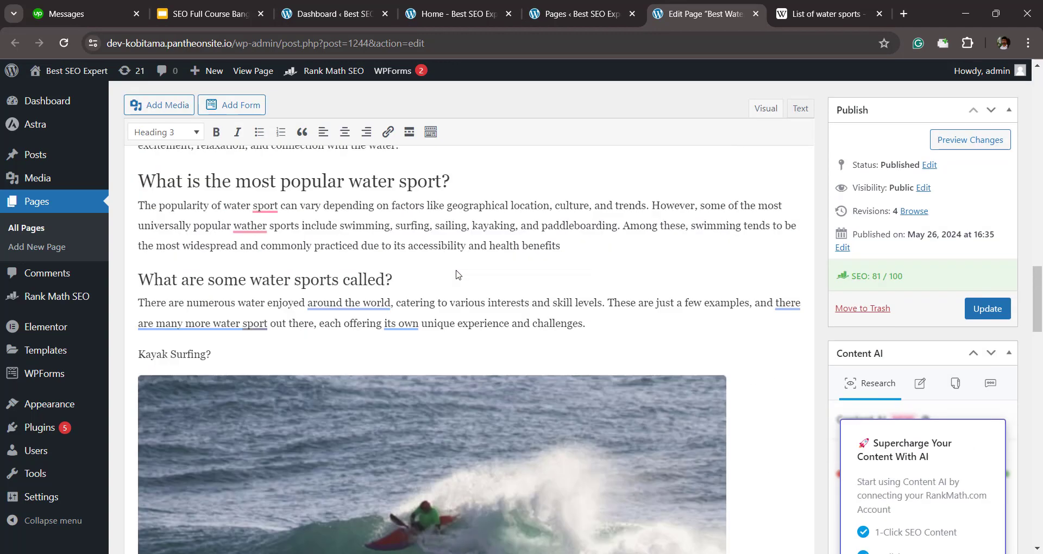
{"action": "scroll", "coordinate": [474, 272], "scroll_direction": "up", "scroll_amount": 3}
{"action": "left_click", "coordinate": [363, 4]}
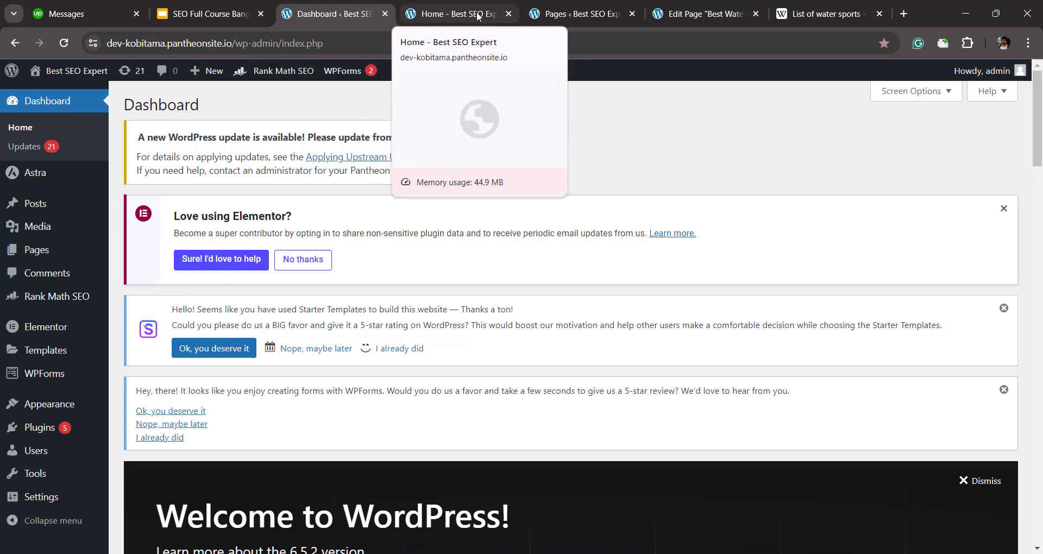
{"action": "left_click", "coordinate": [409, 16]}
{"action": "left_click", "coordinate": [587, 7]}
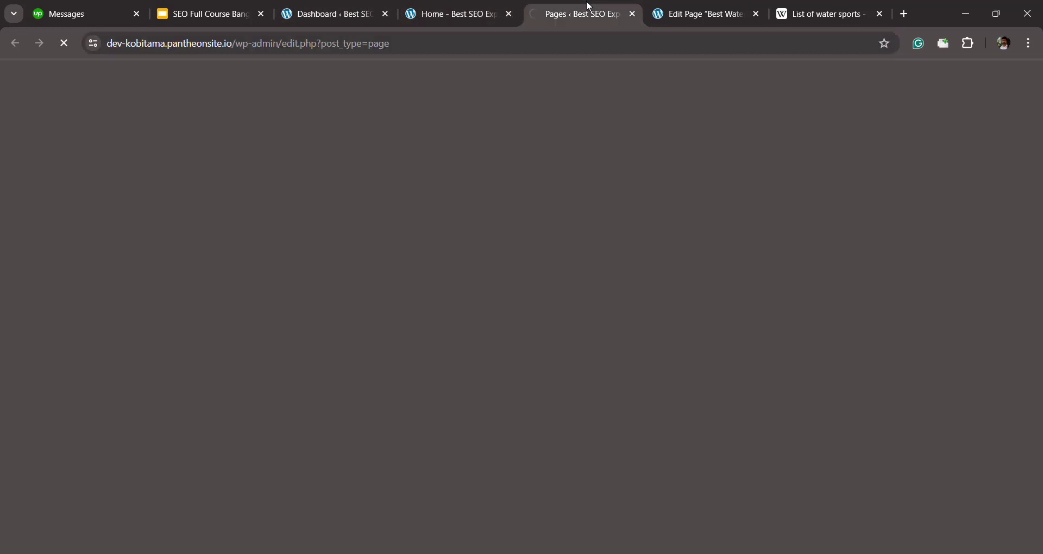
{"action": "left_click", "coordinate": [733, 8]}
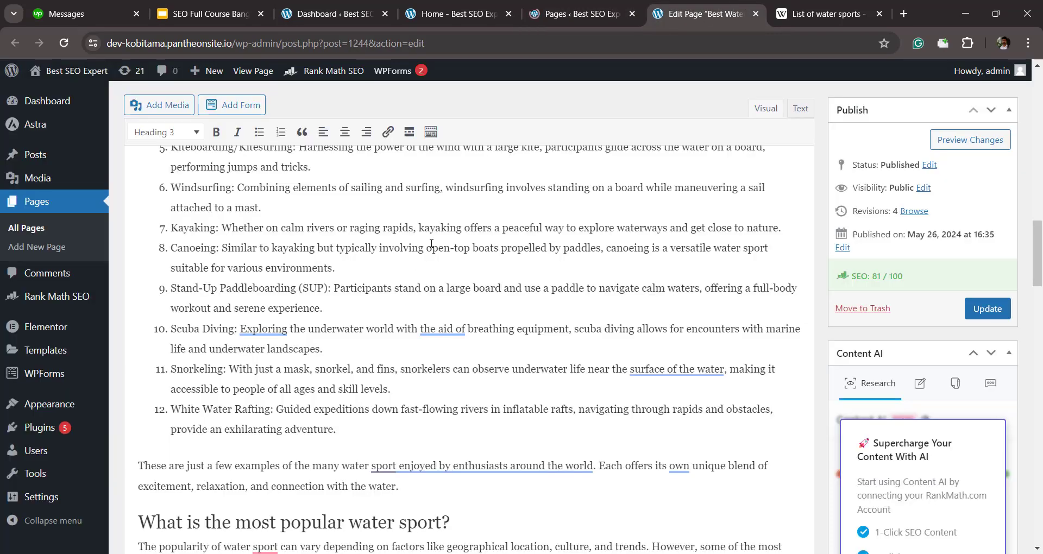
Step: Return to the page title "Best Water Sports in 2024" and highlight the focus keyword "Water Sports" in it
{"action": "scroll", "coordinate": [348, 254], "scroll_direction": "up", "scroll_amount": 15}
{"action": "scroll", "coordinate": [348, 254], "scroll_direction": "down", "scroll_amount": 1}
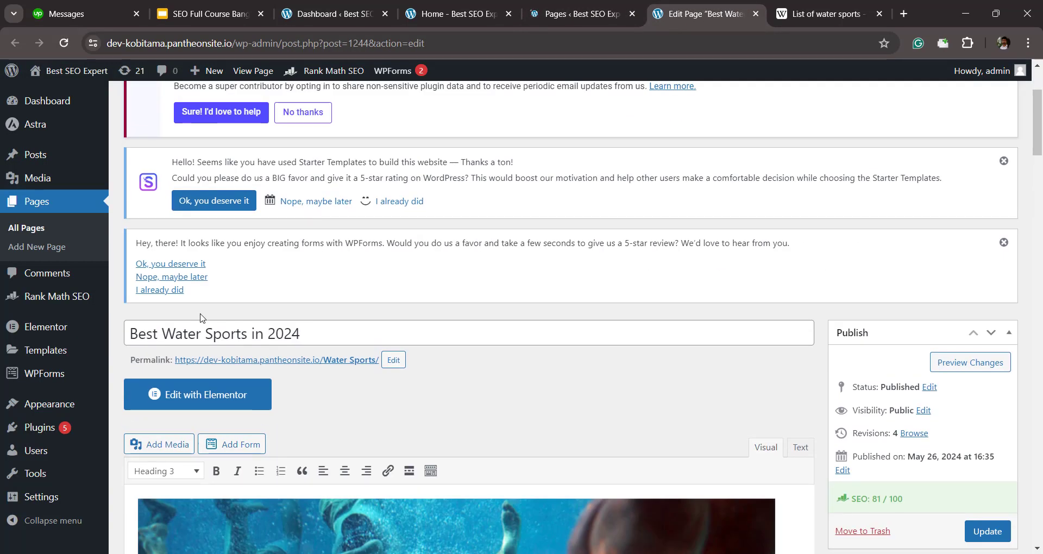
{"action": "left_click_drag", "start_coordinate": [162, 327], "coordinate": [247, 329]}
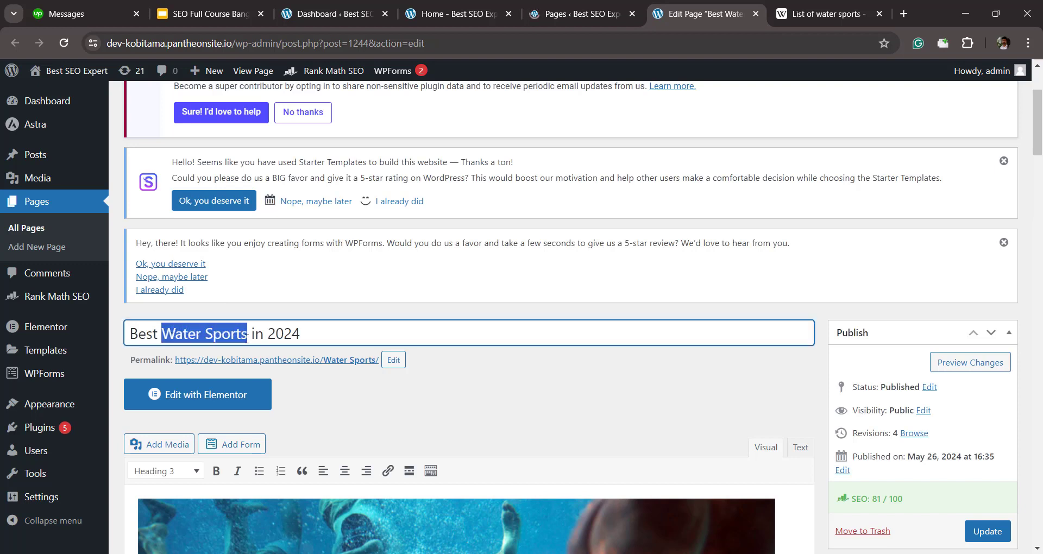
{"action": "left_click", "coordinate": [415, 296]}
Step: Open the Rank Math snippet editor, go over its permalink, title and description fields, and close it without changes
{"action": "scroll", "coordinate": [415, 295], "scroll_direction": "down", "scroll_amount": 10}
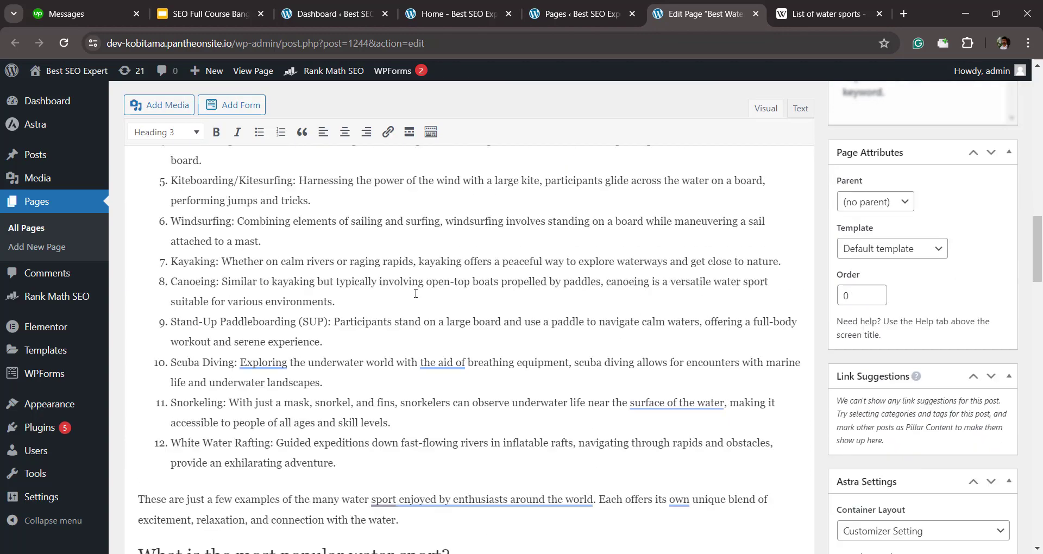
{"action": "scroll", "coordinate": [416, 293], "scroll_direction": "down", "scroll_amount": 15}
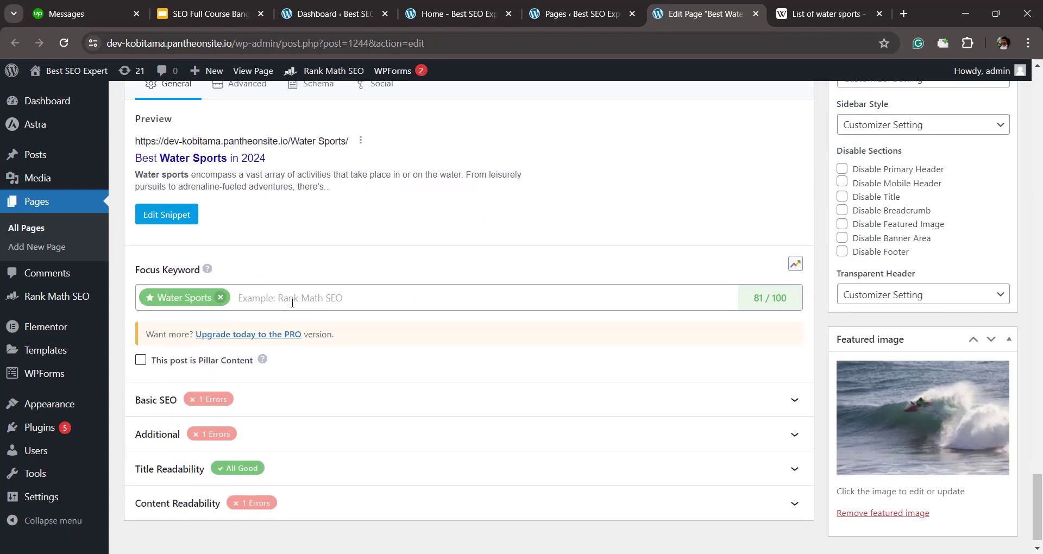
{"action": "left_click", "coordinate": [164, 218]}
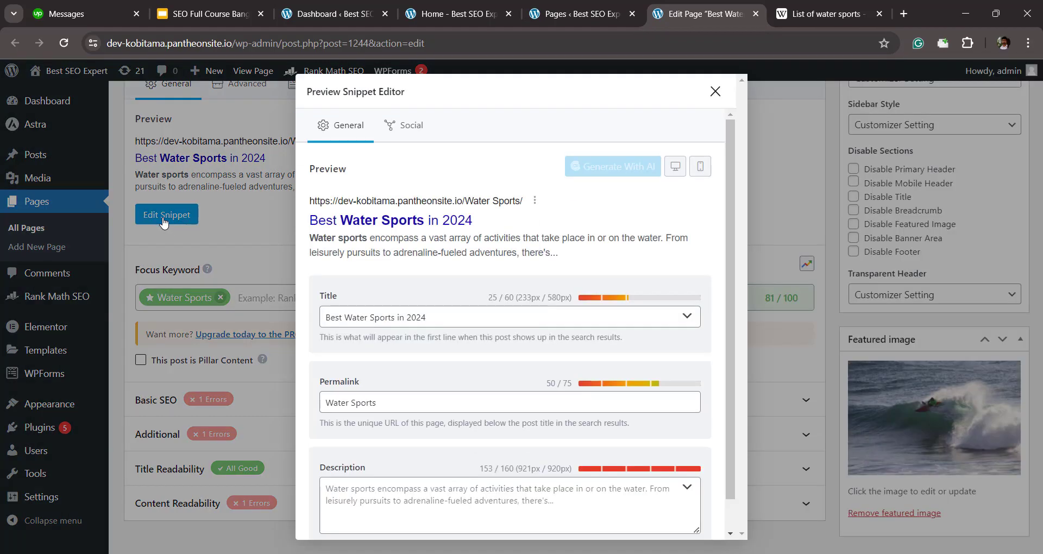
{"action": "left_click", "coordinate": [344, 402]}
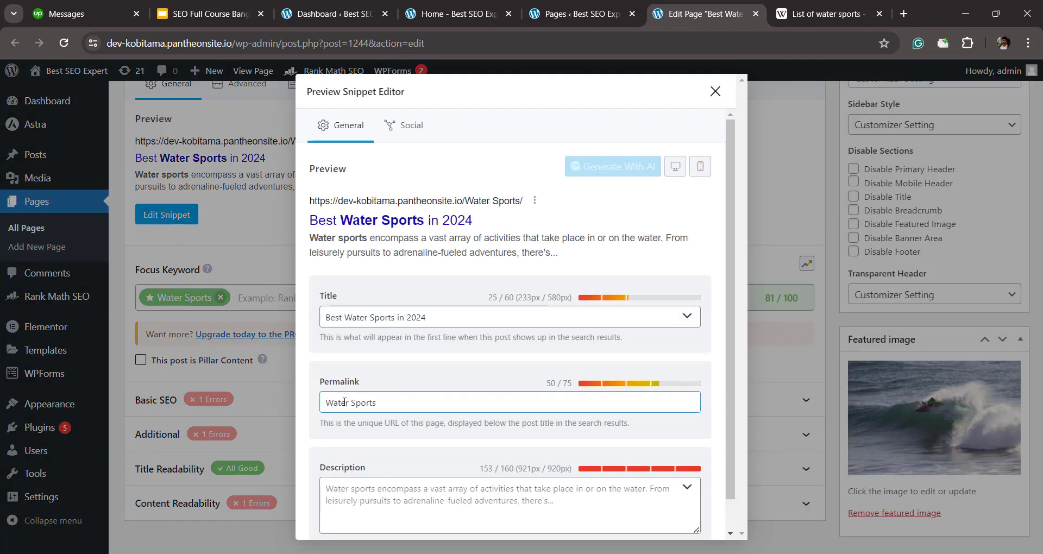
{"action": "left_click", "coordinate": [344, 316]}
{"action": "left_click", "coordinate": [354, 510]}
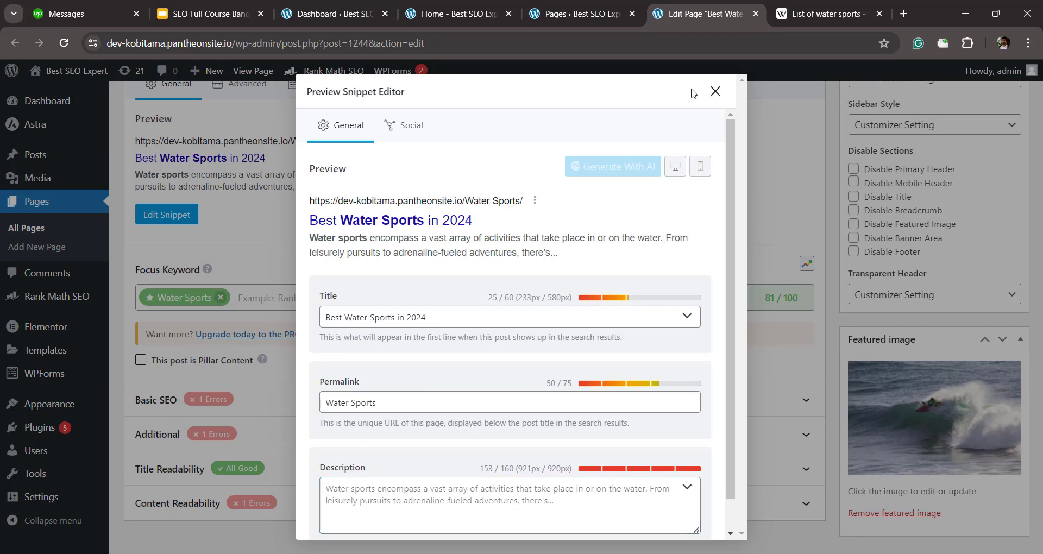
{"action": "left_click", "coordinate": [715, 91]}
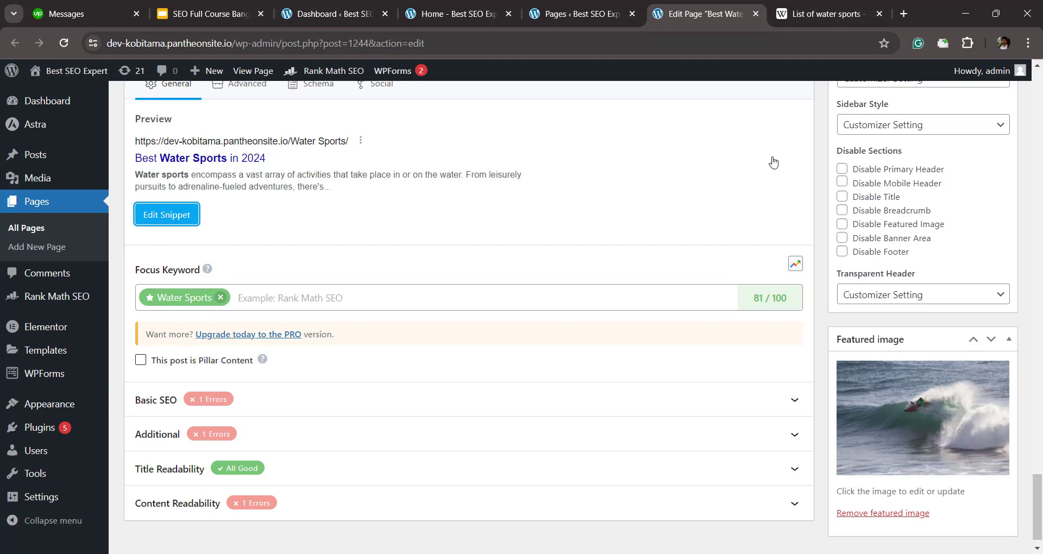
Step: Switch to the WordPress dashboard and view the options available under Posts and Pages
{"action": "left_click", "coordinate": [335, 14]}
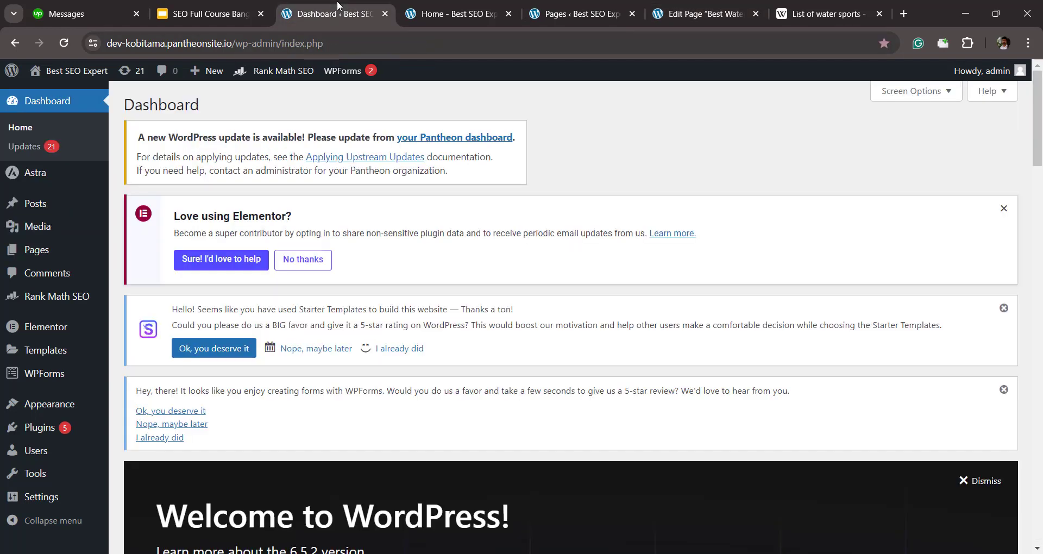
{"action": "mouse_move", "coordinate": [29, 206]}
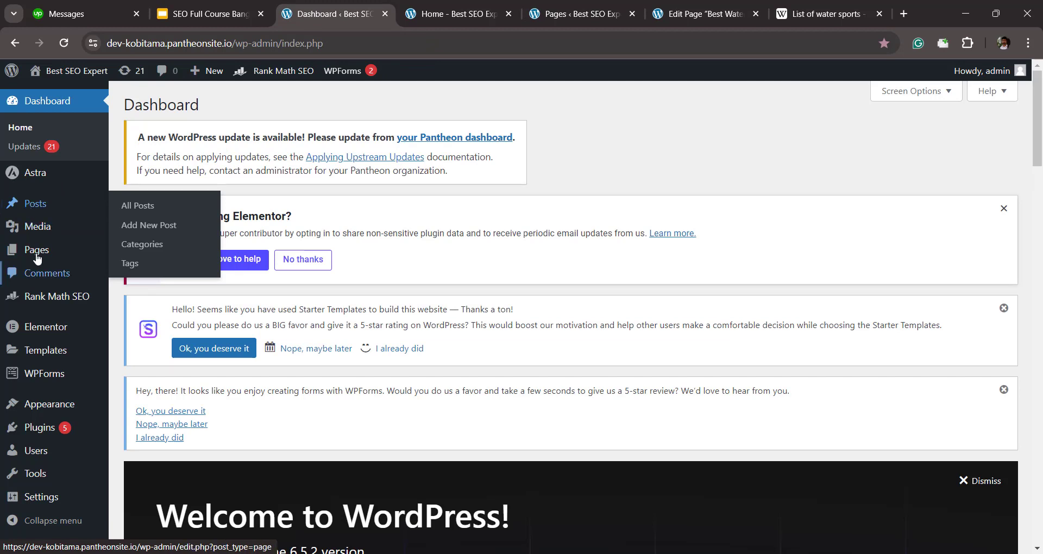
{"action": "mouse_move", "coordinate": [38, 251]}
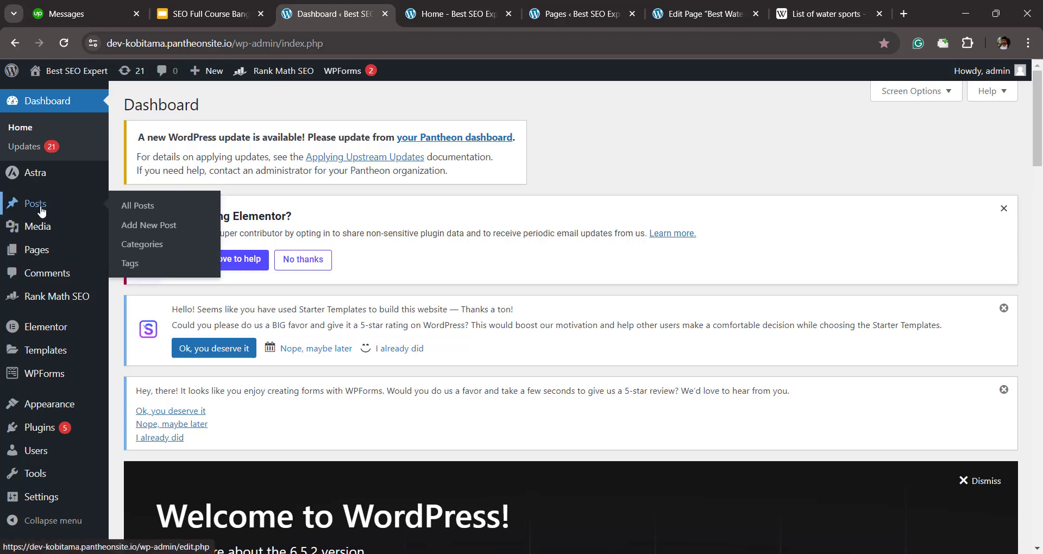
Step: Return to the "Best Water Sports in 2024" page editor and look through the lower part of its content
{"action": "left_click", "coordinate": [698, 16]}
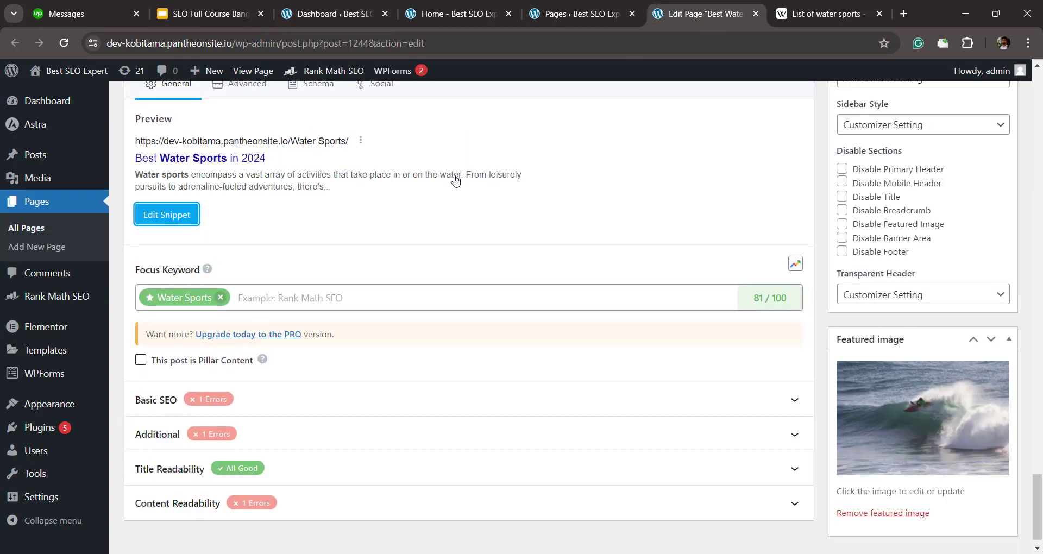
{"action": "scroll", "coordinate": [366, 230], "scroll_direction": "up", "scroll_amount": 10}
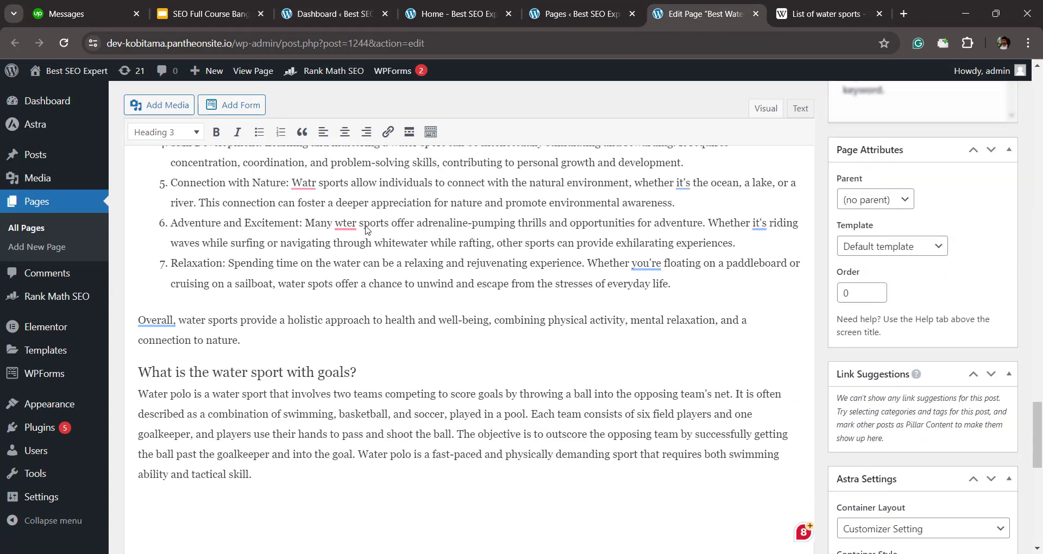
{"action": "scroll", "coordinate": [365, 230], "scroll_direction": "down", "scroll_amount": 5}
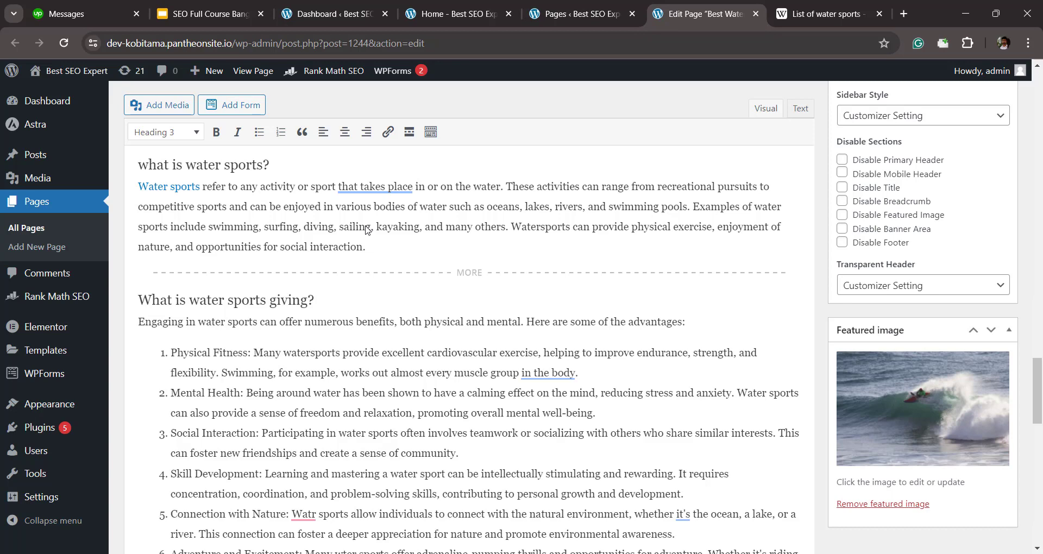
Step: View the dashboard's Pages and Posts options once more and return to the kayak surfing section of the edited page
{"action": "left_click", "coordinate": [319, 15]}
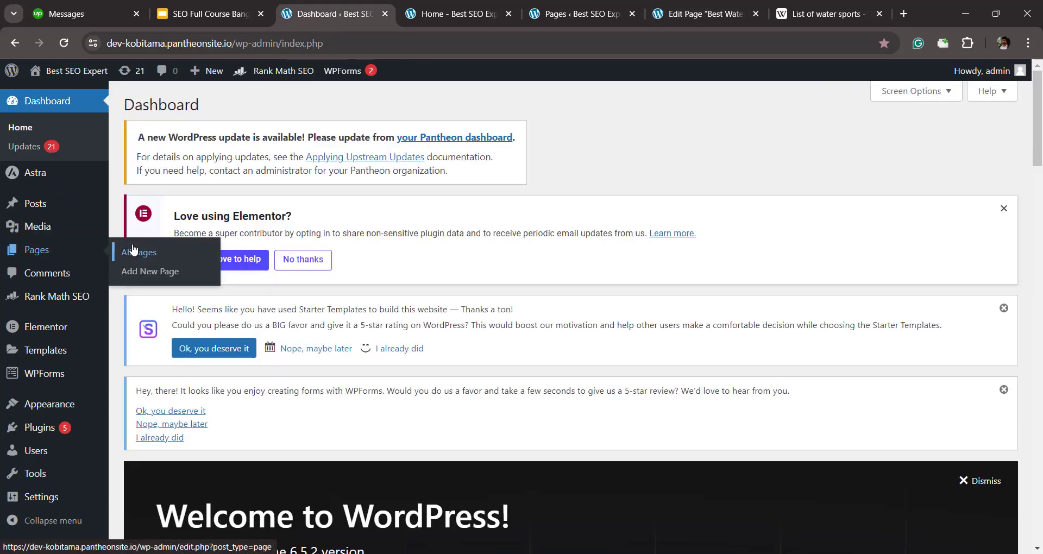
{"action": "mouse_move", "coordinate": [76, 205]}
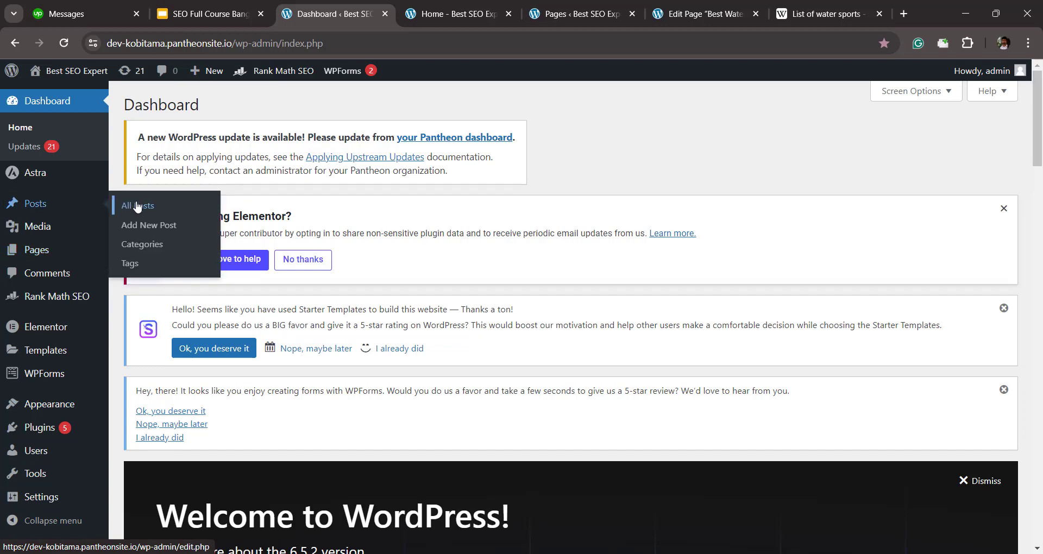
{"action": "left_click", "coordinate": [672, 17]}
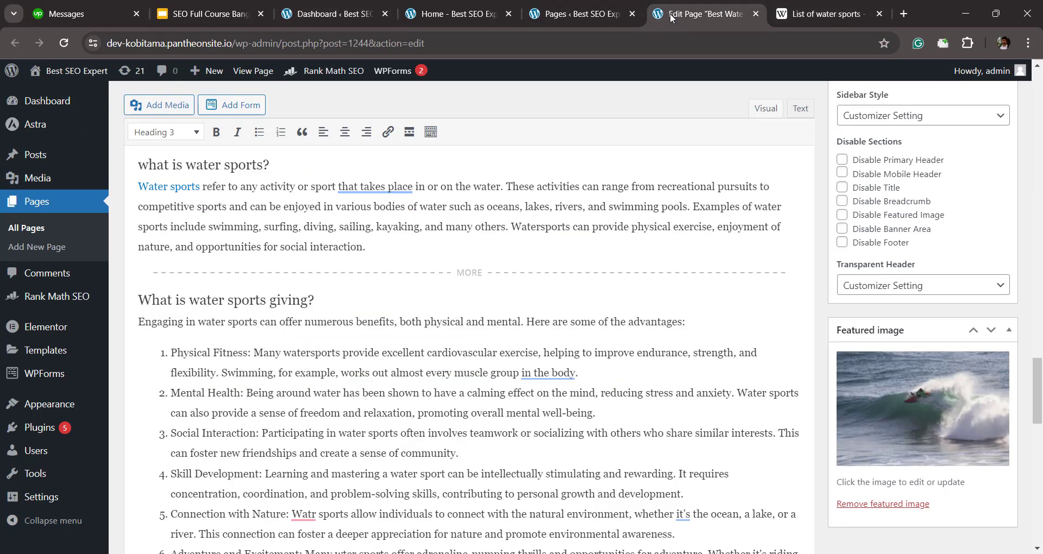
{"action": "scroll", "coordinate": [326, 280], "scroll_direction": "up", "scroll_amount": 5}
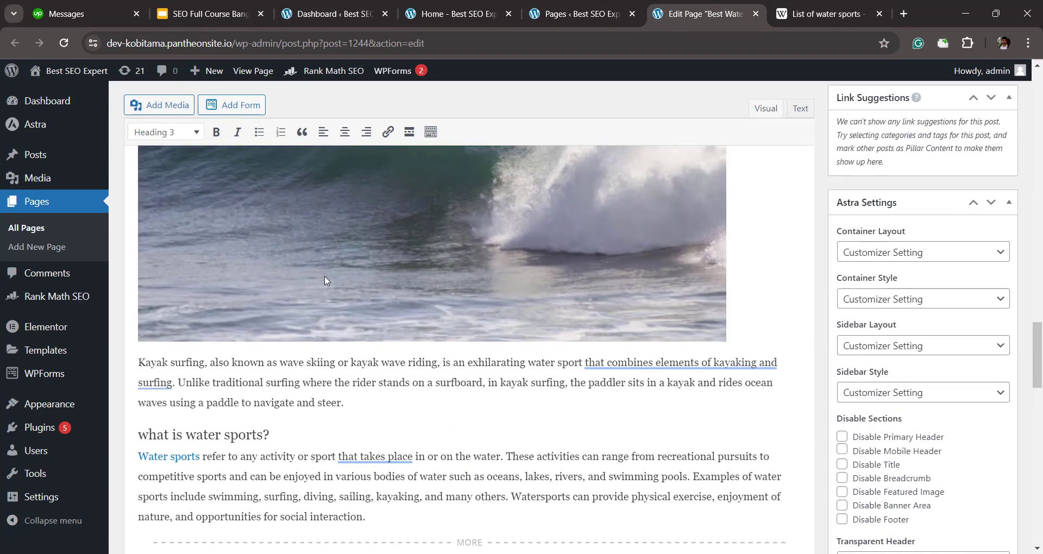
{"action": "scroll", "coordinate": [325, 280], "scroll_direction": "up", "scroll_amount": 1}
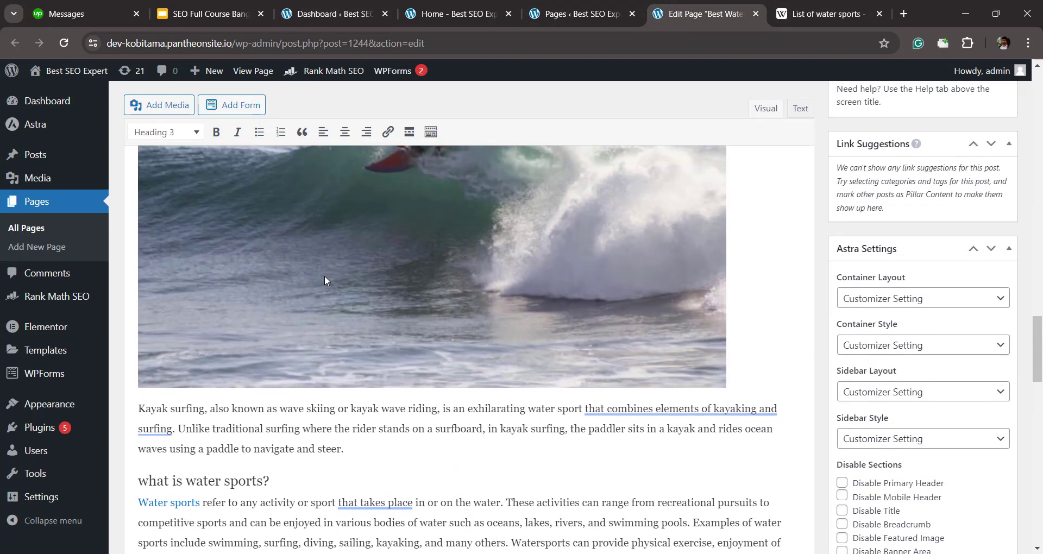